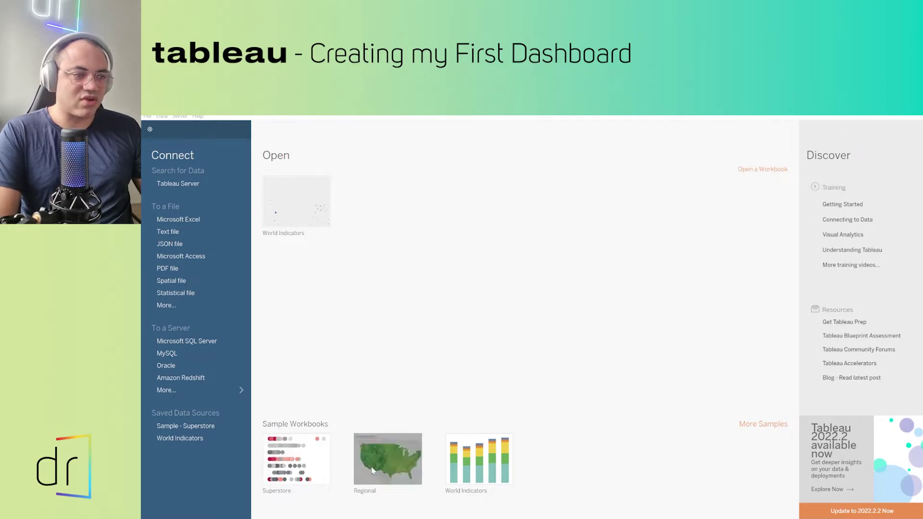
# - Open the World Indicators sample workbook, and add a new blank worksheet after checking its data source
pyautogui.click(478, 459)
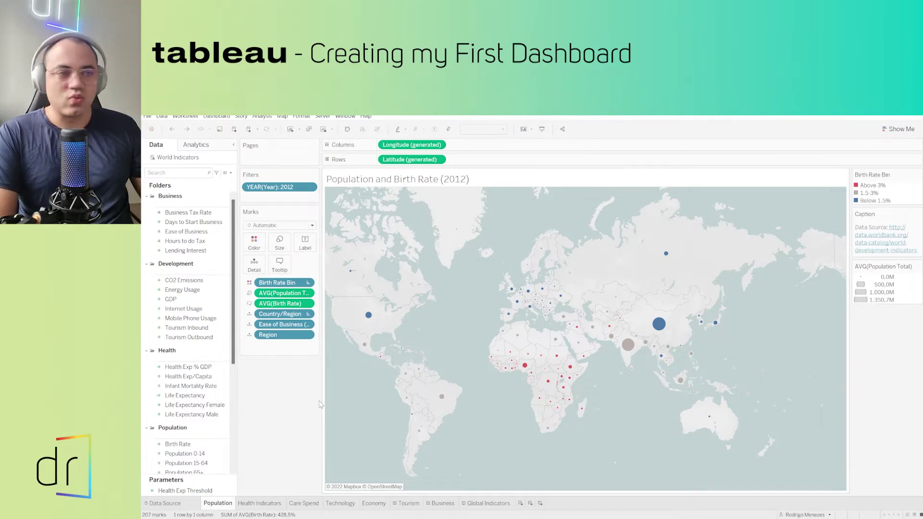
pyautogui.click(165, 503)
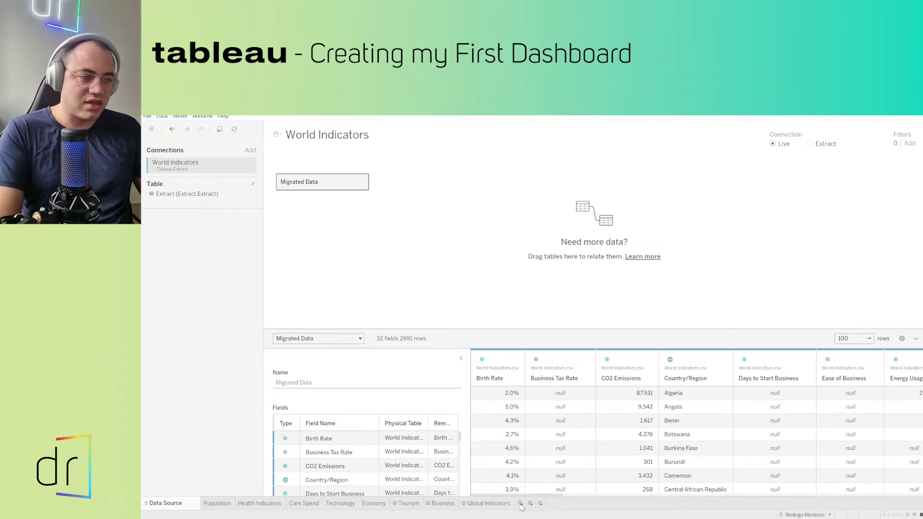
pyautogui.click(521, 504)
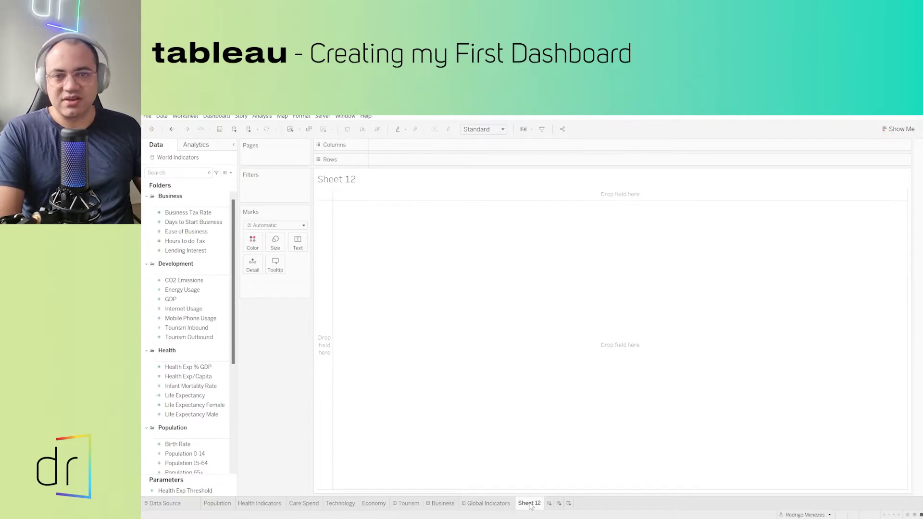
pyautogui.moveTo(531, 500)
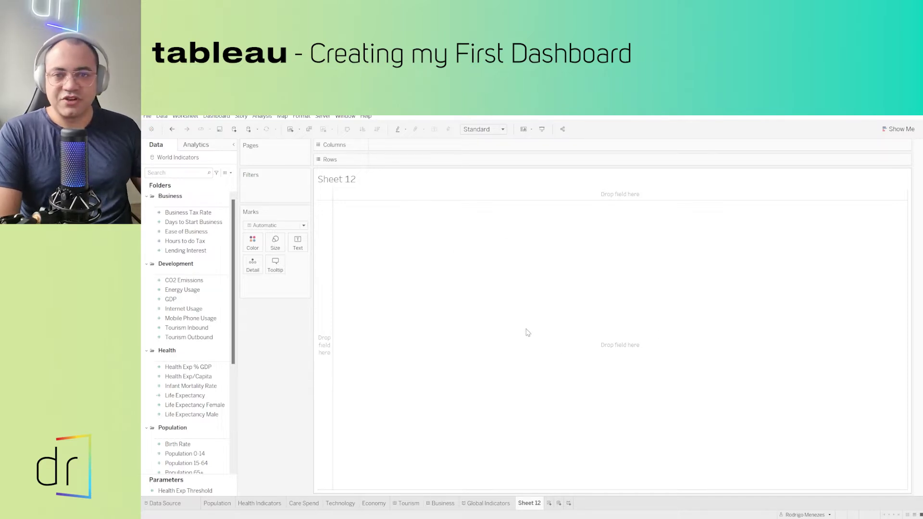
# - Examine the available fields in the Business, Development, Health and Population folders and the ungrouped fields below them
pyautogui.click(172, 300)
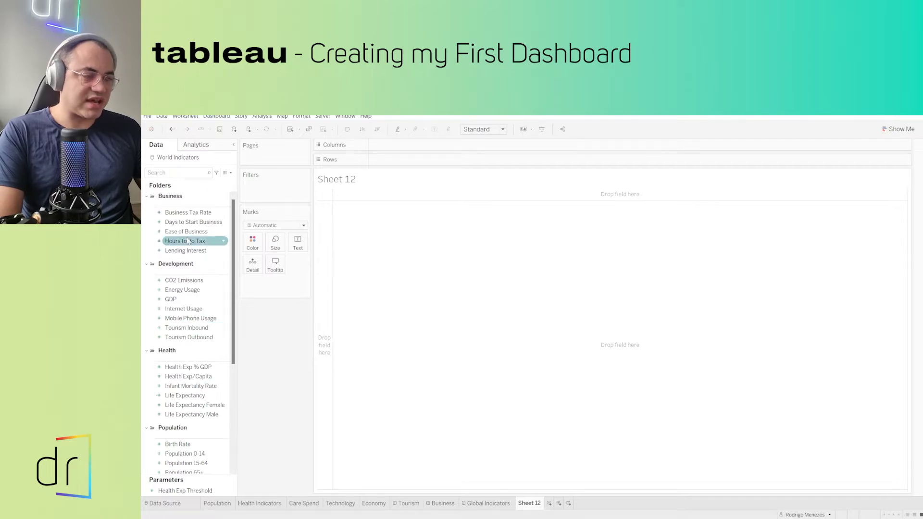
pyautogui.click(195, 224)
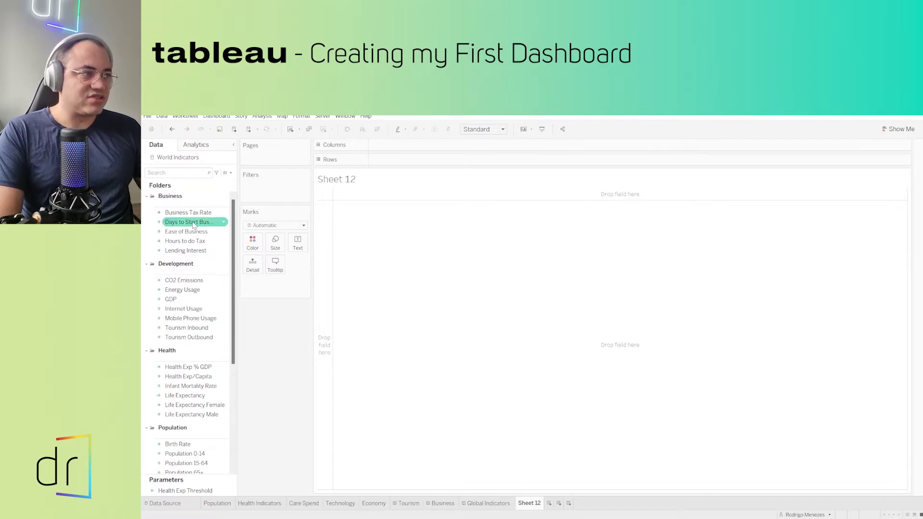
pyautogui.scroll(-5, 188, 289)
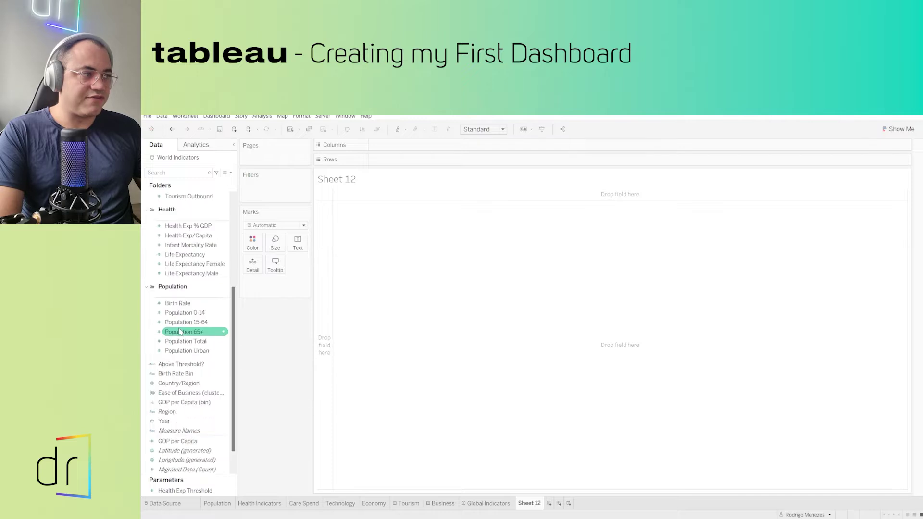
pyautogui.scroll(5, 183, 317)
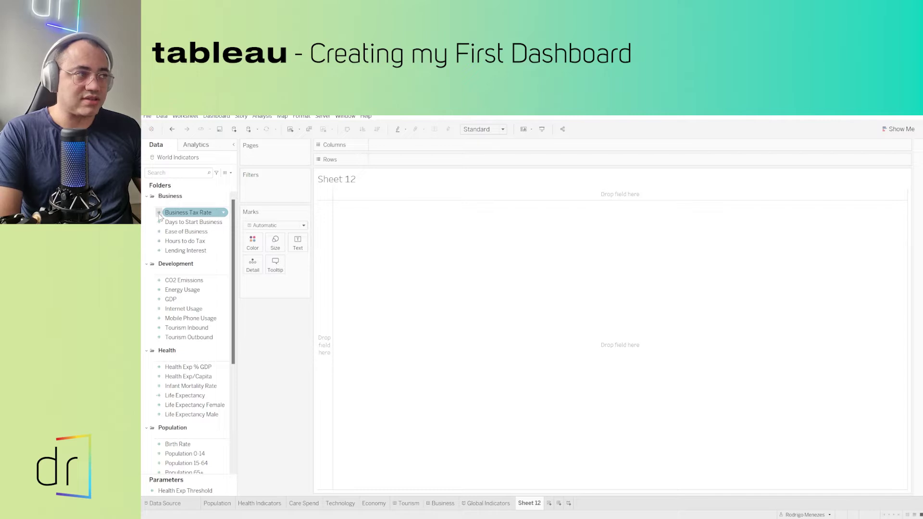
pyautogui.moveTo(161, 225); pyautogui.dragTo(160, 217)
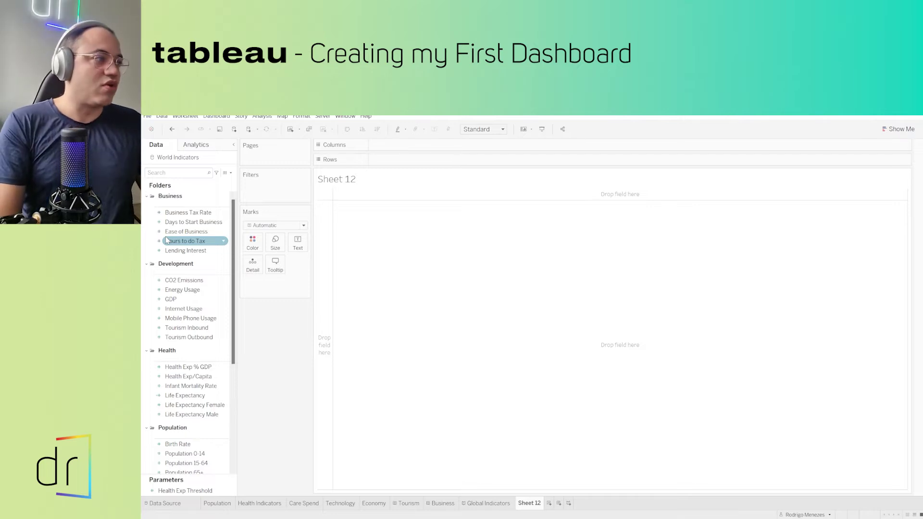
pyautogui.scroll(-3, 192, 322)
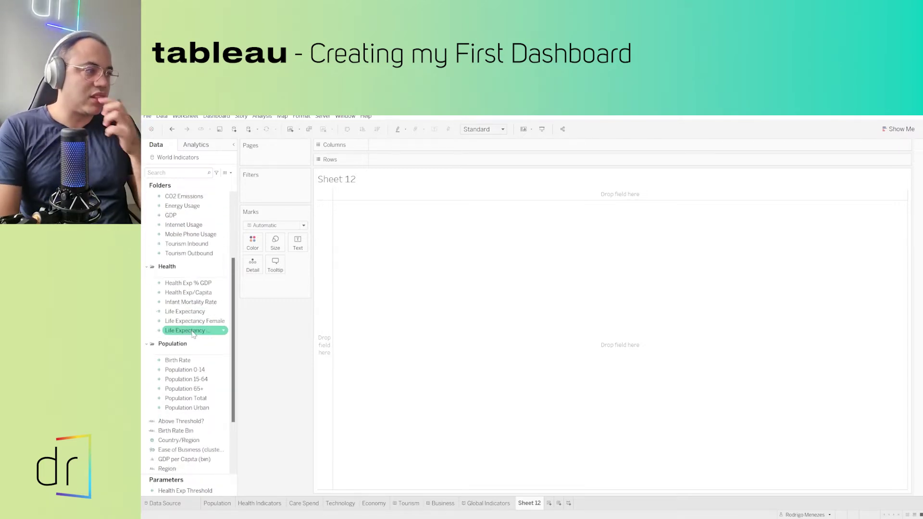
pyautogui.scroll(-6, 192, 327)
pyautogui.scroll(8, 192, 298)
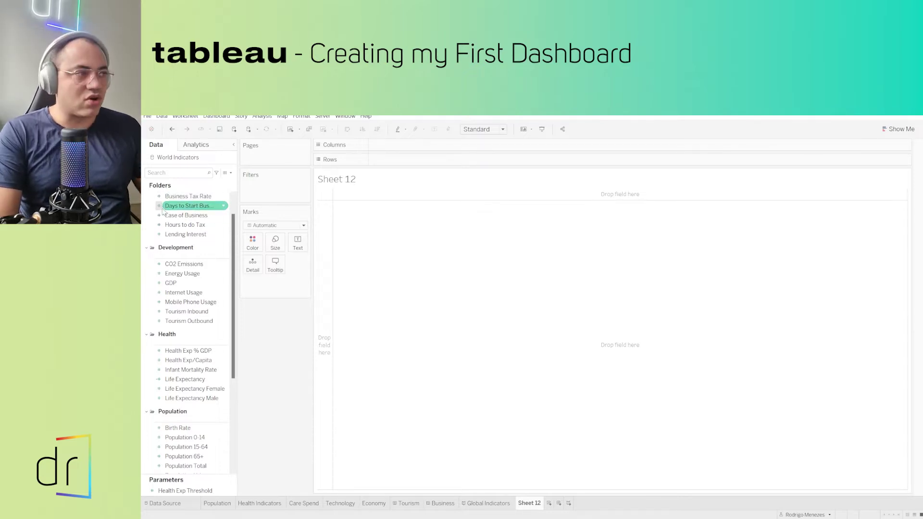
pyautogui.scroll(-5, 206, 308)
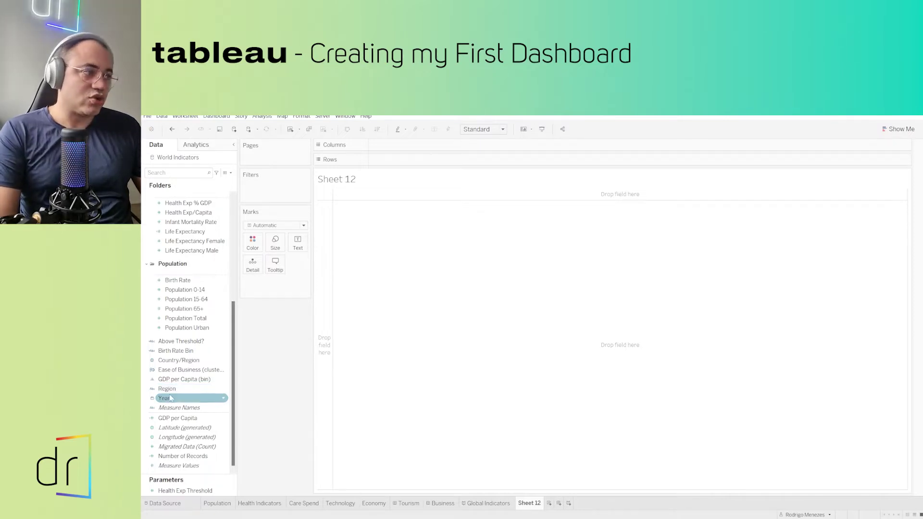
pyautogui.scroll(5, 171, 399)
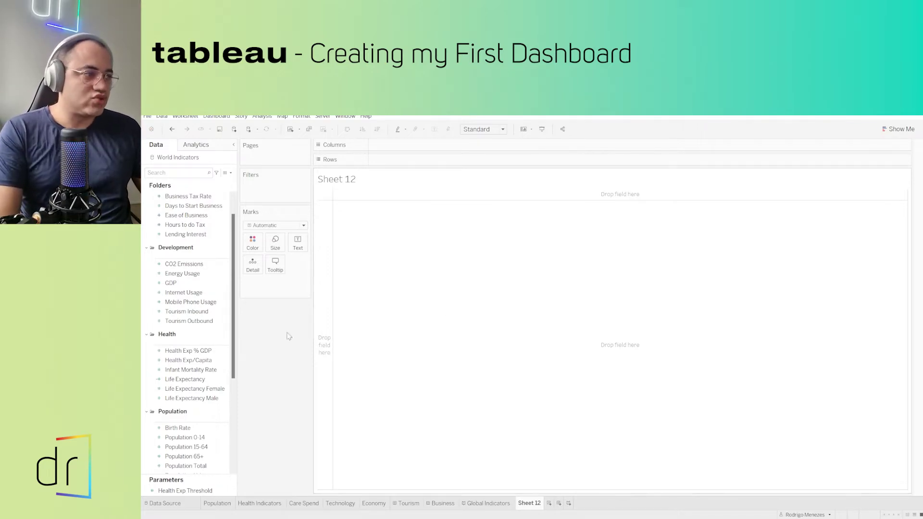
pyautogui.scroll(-2, 190, 359)
pyautogui.scroll(3, 190, 360)
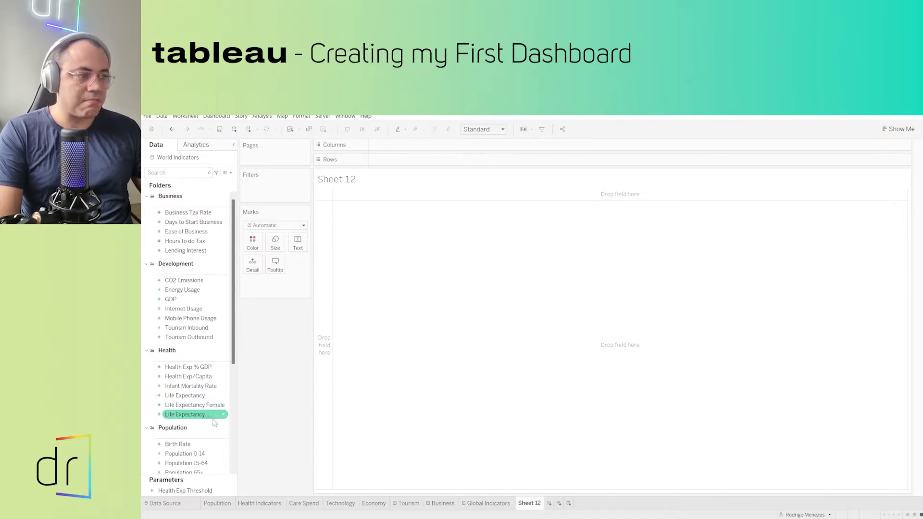
# - Add the Life Expectancy Female and Life Expectancy Male measures to Rows
pyautogui.moveTo(187, 408)
pyautogui.mouseDown()
pyautogui.moveTo(211, 406)
pyautogui.moveTo(368, 210)
pyautogui.moveTo(213, 341)
pyautogui.moveTo(177, 410)
pyautogui.moveTo(346, 286)
pyautogui.moveTo(409, 160)
pyautogui.moveTo(375, 175)
pyautogui.moveTo(410, 167)
pyautogui.moveTo(413, 146)
pyautogui.moveTo(226, 403)
pyautogui.moveTo(182, 406)
pyautogui.moveTo(238, 404)
pyautogui.moveTo(272, 373)
pyautogui.moveTo(304, 310)
pyautogui.moveTo(324, 308)
pyautogui.moveTo(357, 280)
pyautogui.moveTo(345, 175)
pyautogui.moveTo(388, 162)
pyautogui.mouseUp()
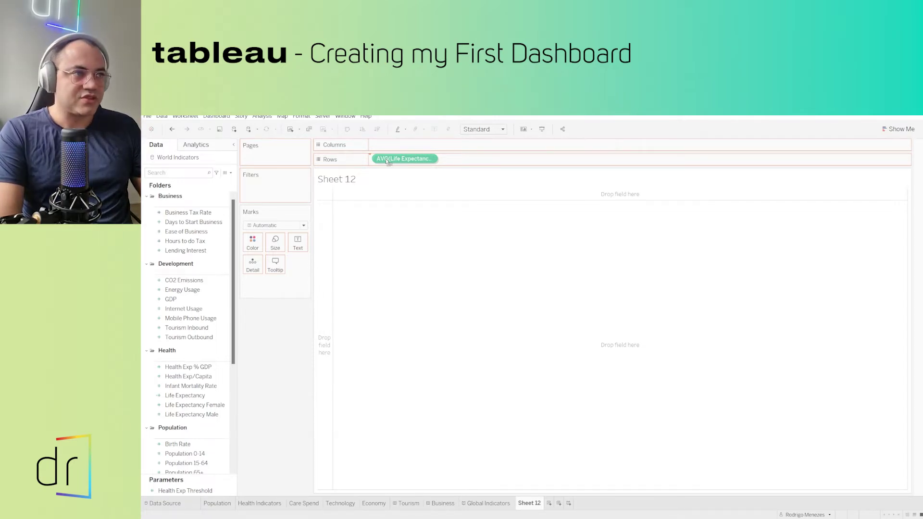
pyautogui.moveTo(387, 161); pyautogui.dragTo(388, 162)
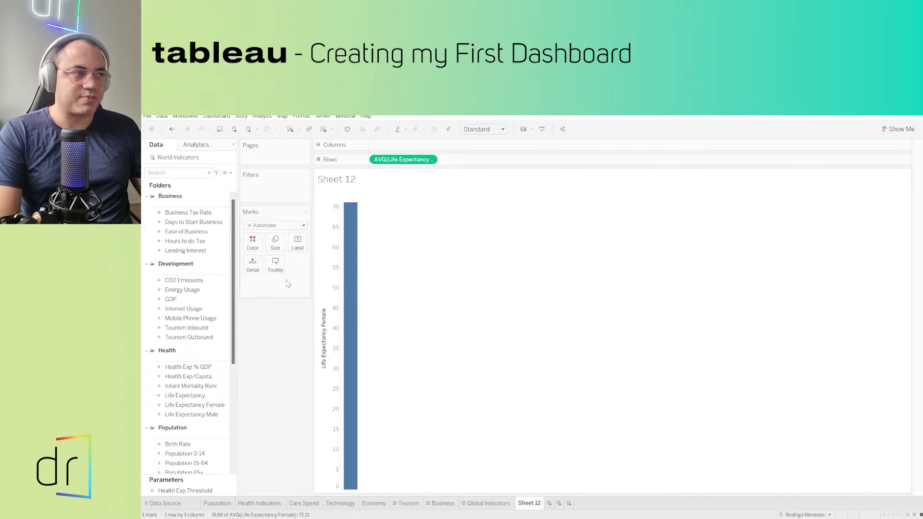
pyautogui.click(224, 416)
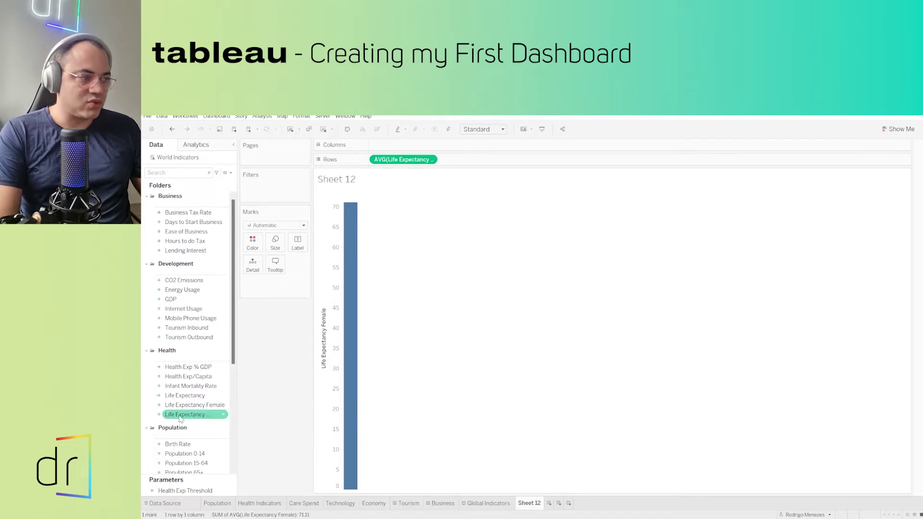
pyautogui.moveTo(183, 419); pyautogui.dragTo(471, 163)
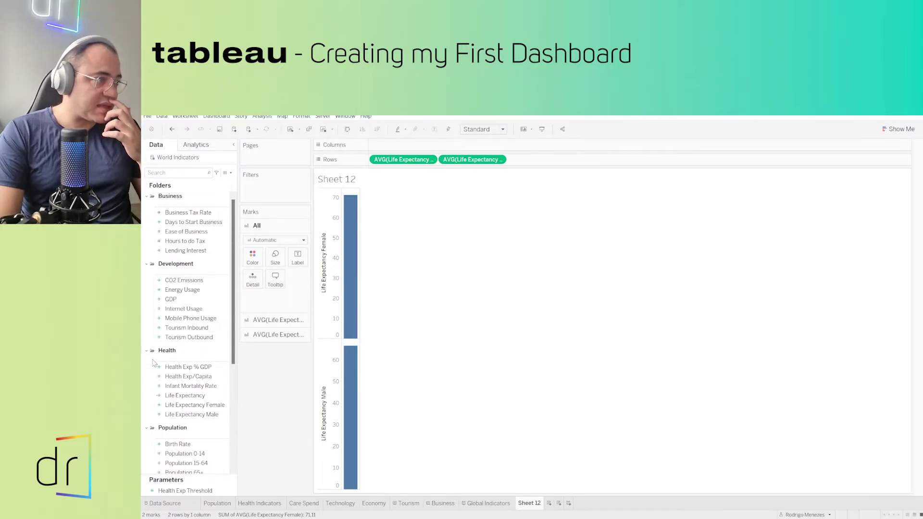
# - Add the Region dimension to Rows in front of the two life expectancy measures
pyautogui.scroll(-5, 166, 366)
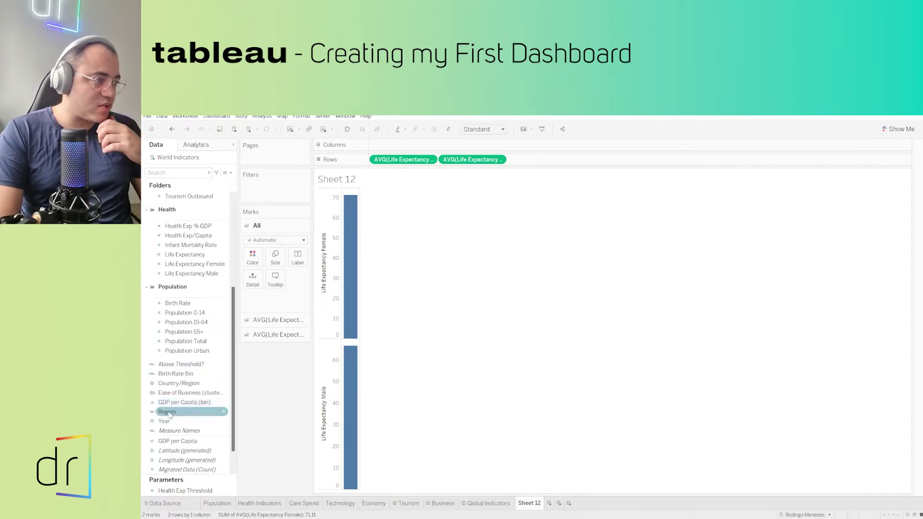
pyautogui.scroll(5, 194, 256)
pyautogui.scroll(-5, 194, 257)
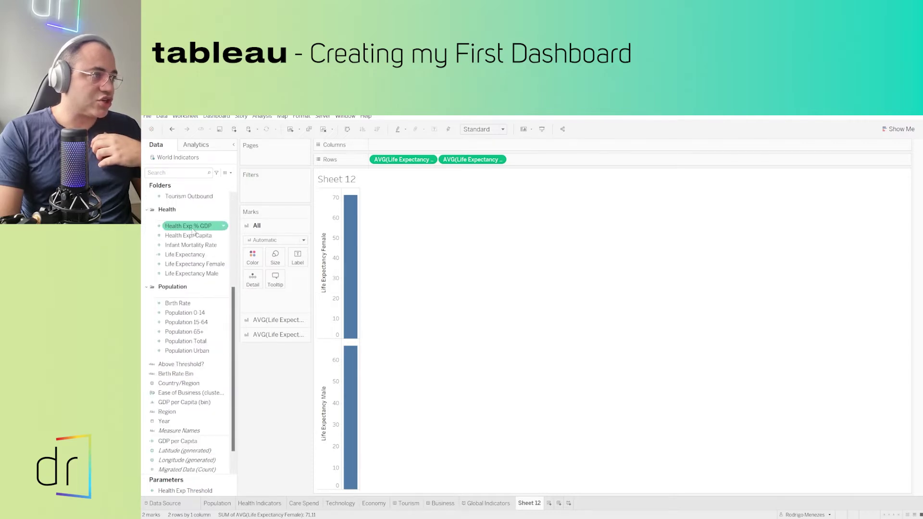
pyautogui.click(174, 380)
pyautogui.click(173, 390)
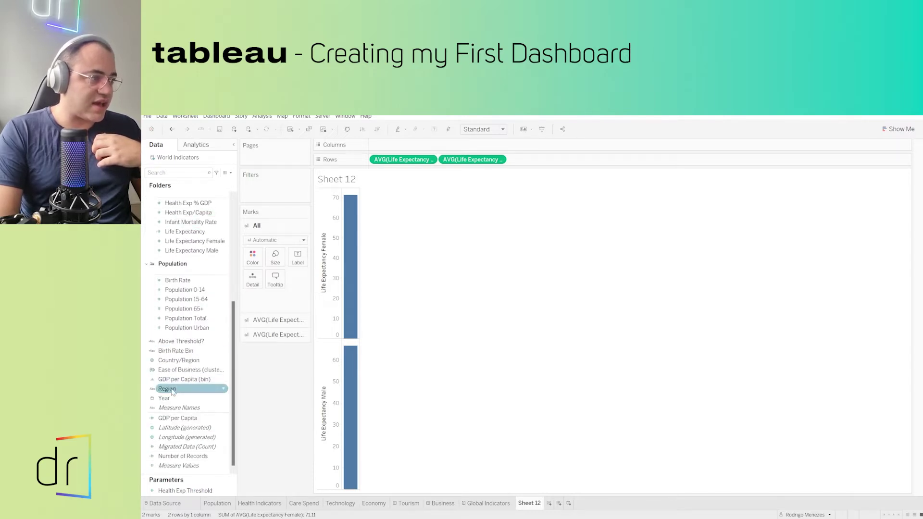
pyautogui.moveTo(164, 392); pyautogui.dragTo(374, 160)
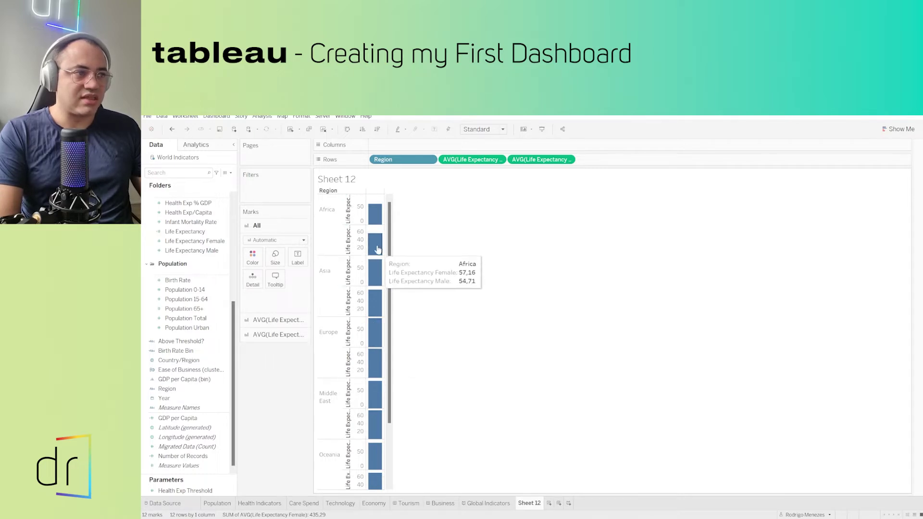
pyautogui.moveTo(374, 209)
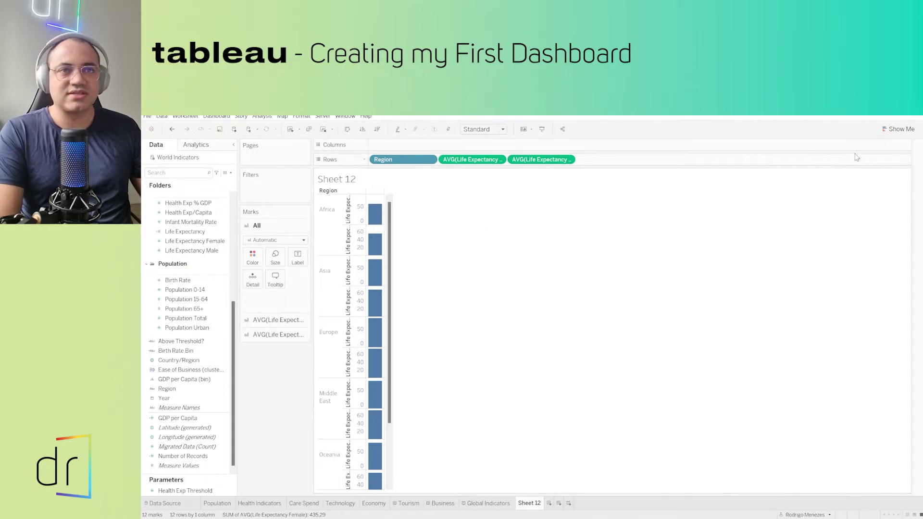
# - Change the visualization from bars to a text table using Show Me
pyautogui.click(902, 130)
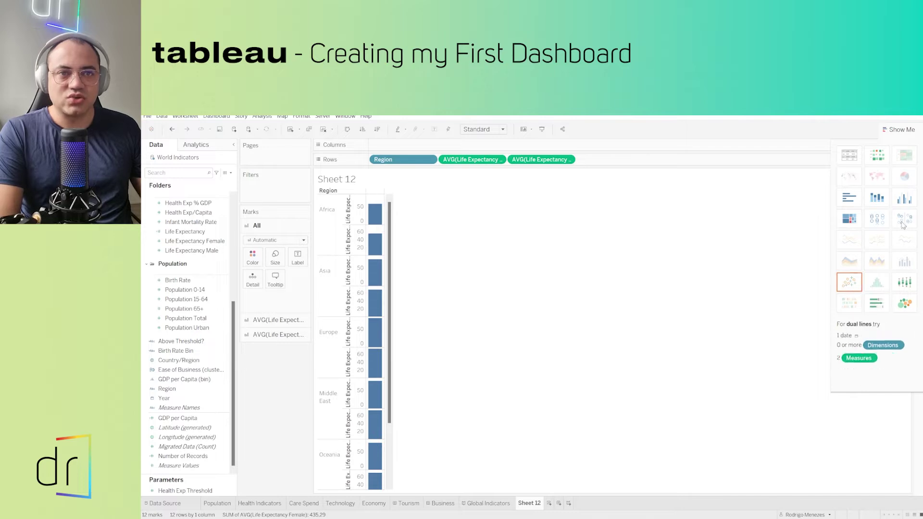
pyautogui.click(854, 160)
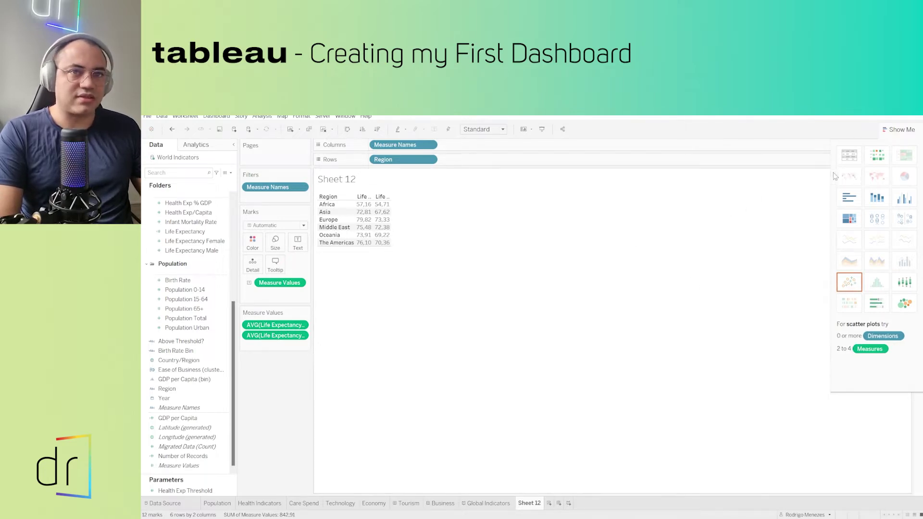
pyautogui.click(901, 130)
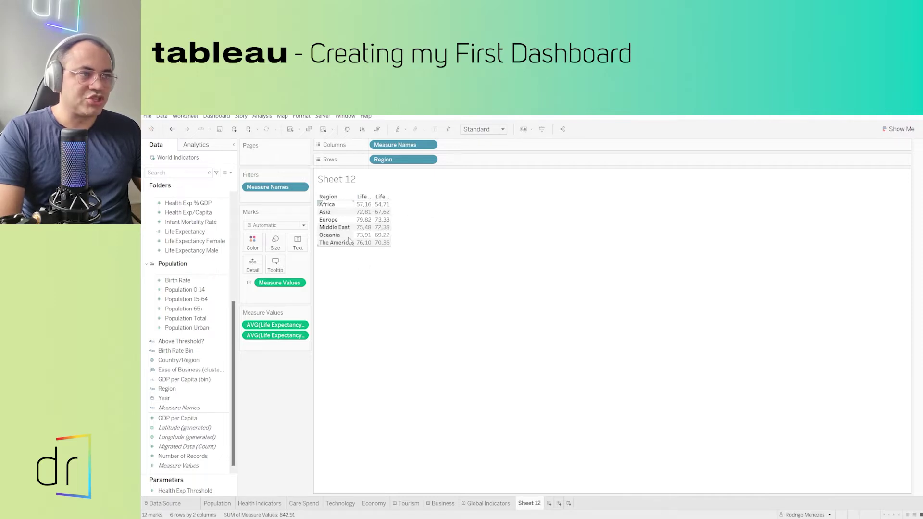
pyautogui.moveTo(365, 239)
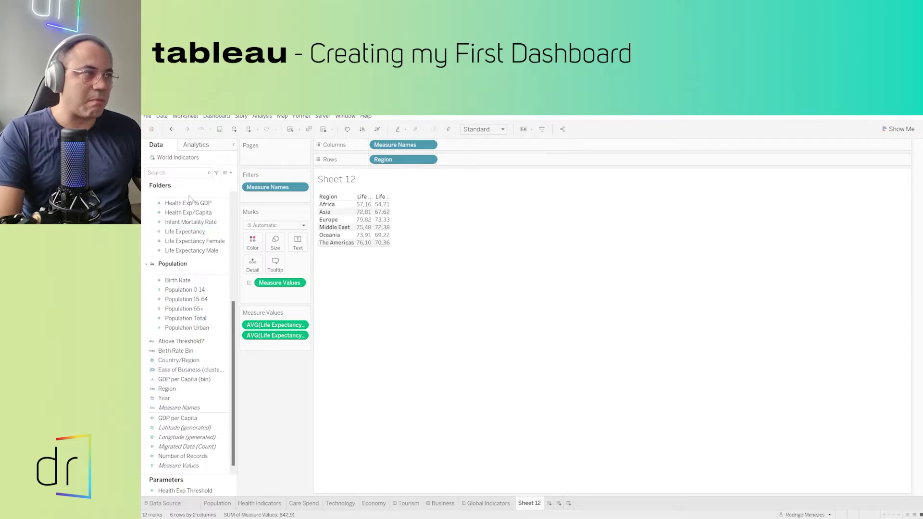
# - Add column grand totals to the life expectancy table from the analytics options
pyautogui.click(197, 145)
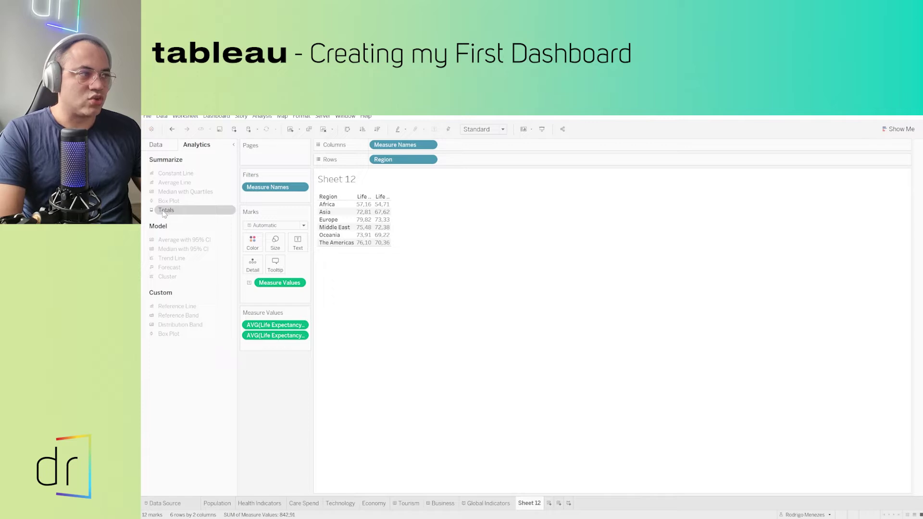
pyautogui.moveTo(164, 215); pyautogui.dragTo(426, 211)
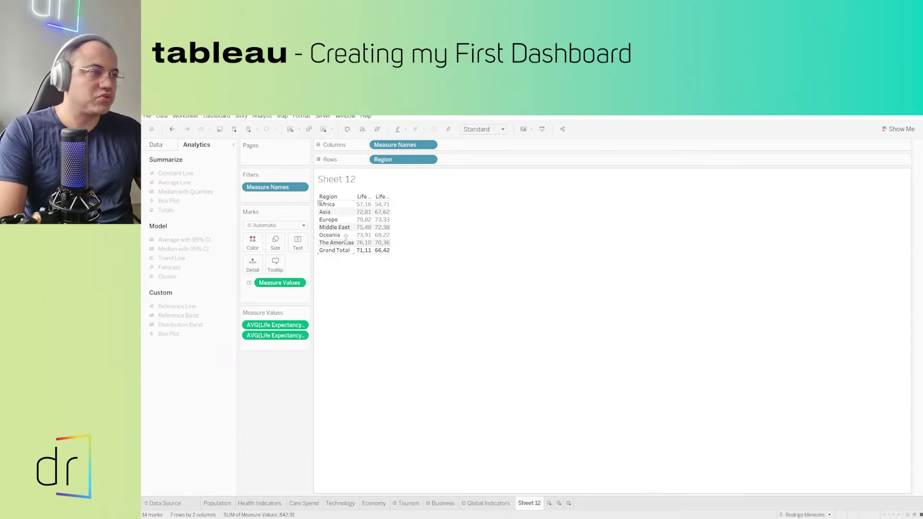
pyautogui.moveTo(381, 243)
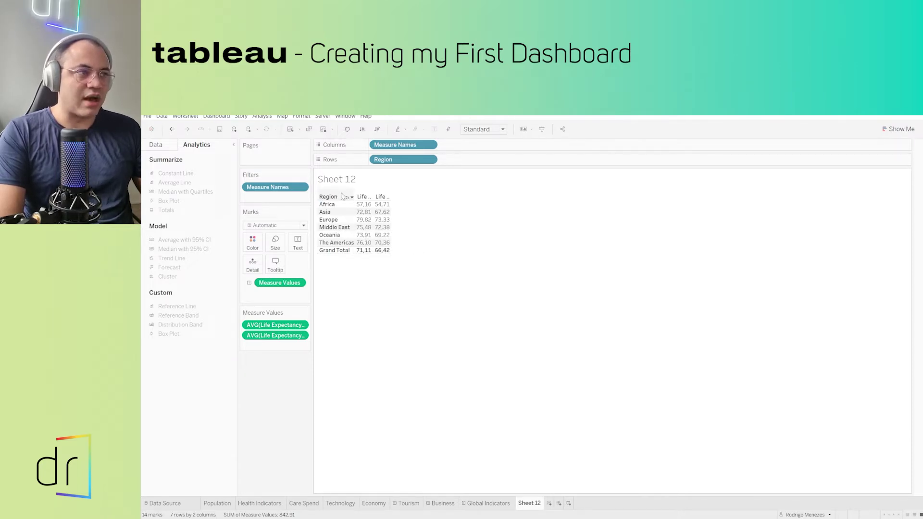
# - Open the formatting settings for the Region field on Rows
pyautogui.rightClick(397, 161)
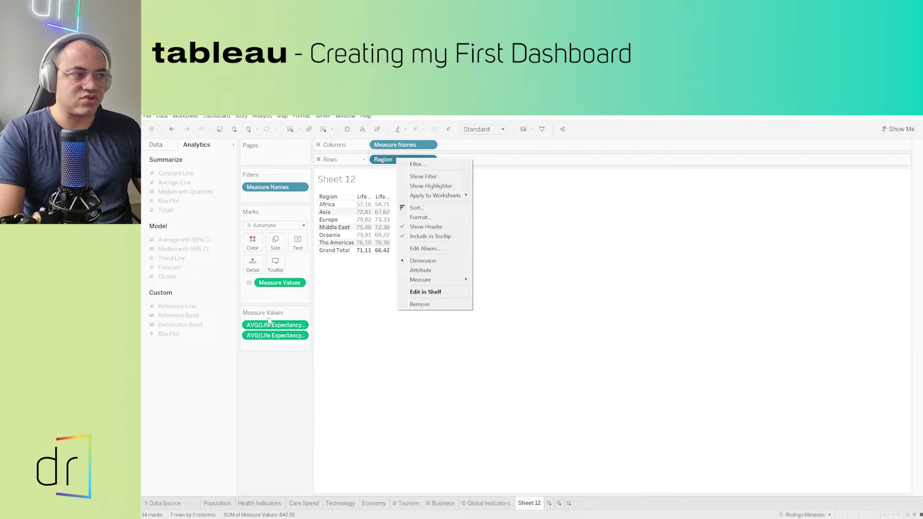
pyautogui.rightClick(276, 284)
pyautogui.rightClick(275, 283)
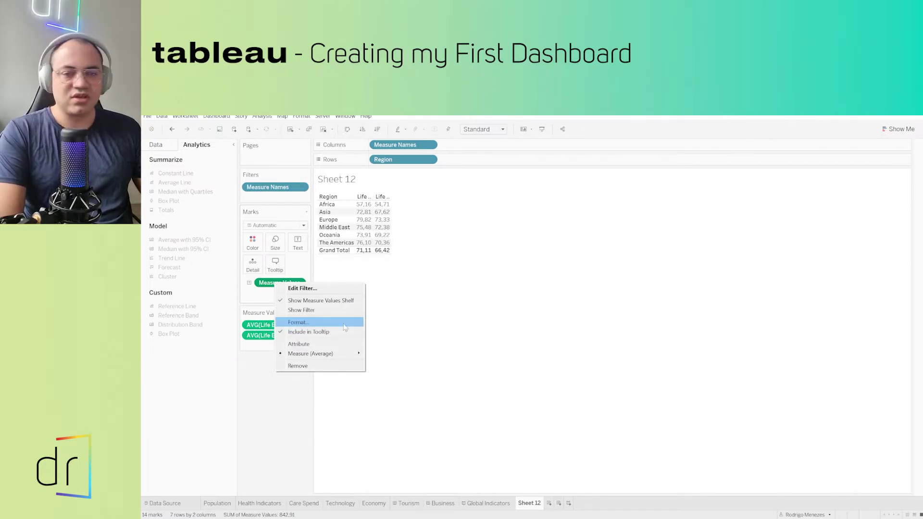
pyautogui.rightClick(398, 161)
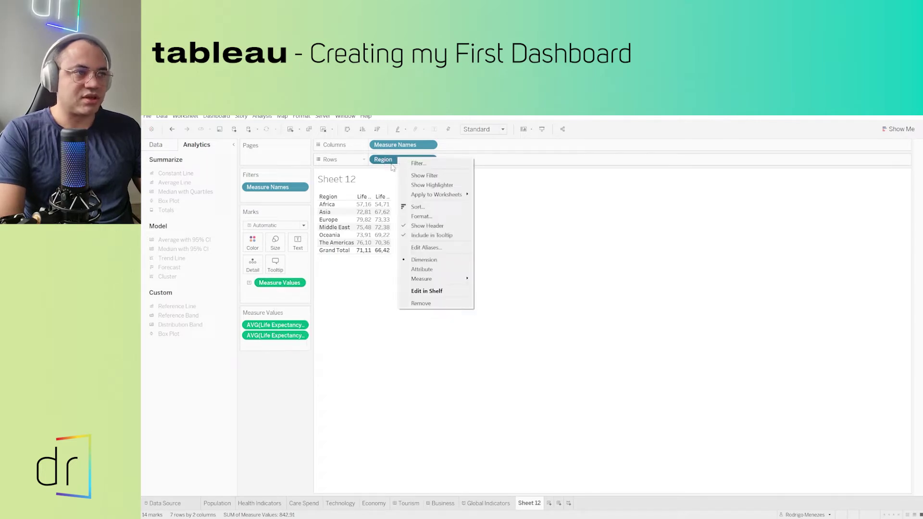
pyautogui.click(422, 217)
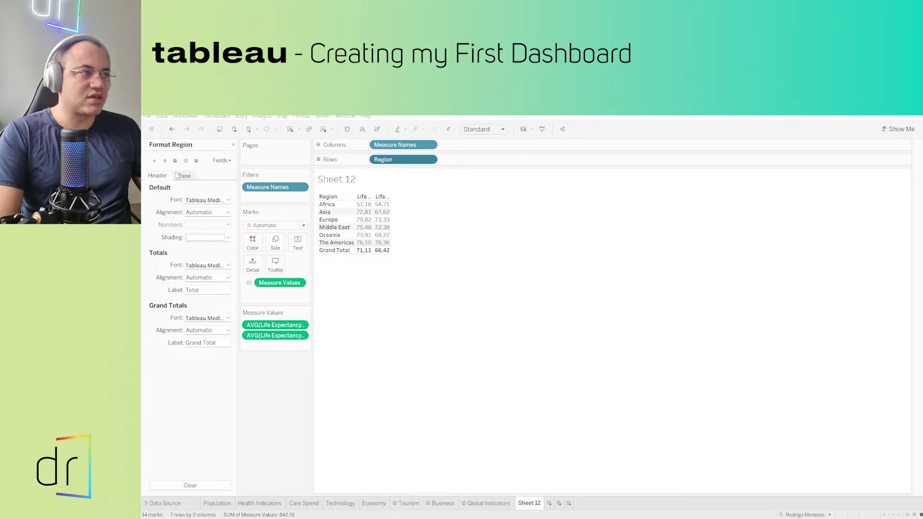
pyautogui.click(223, 161)
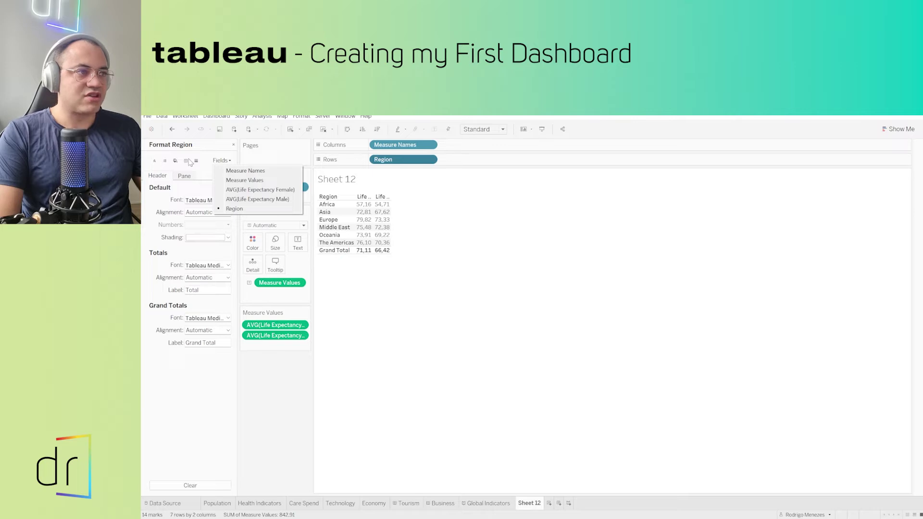
pyautogui.click(204, 177)
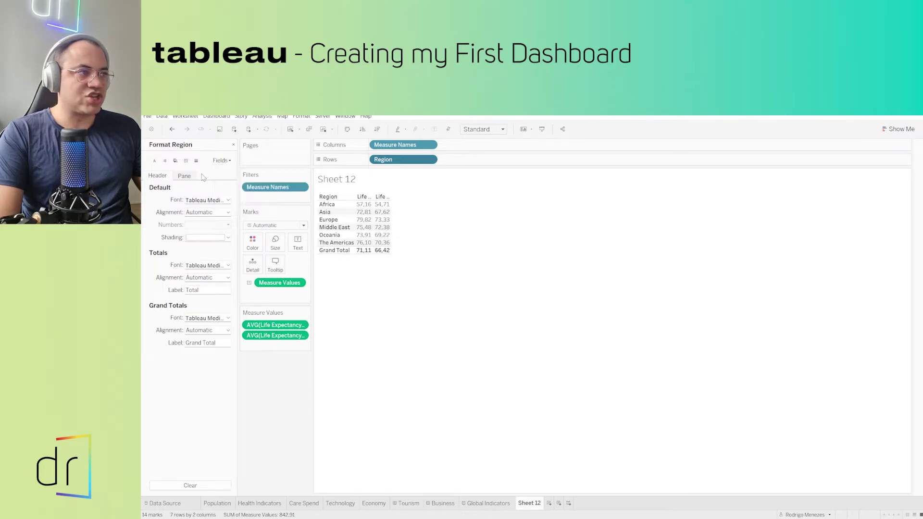
pyautogui.click(229, 161)
pyautogui.click(234, 208)
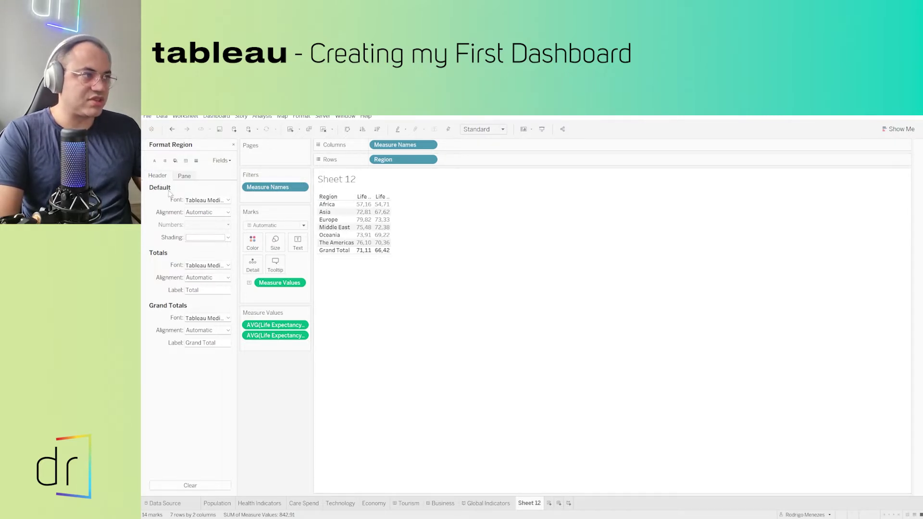
# - Try the Druk Text Wide font on the default Region header text
pyautogui.click(211, 202)
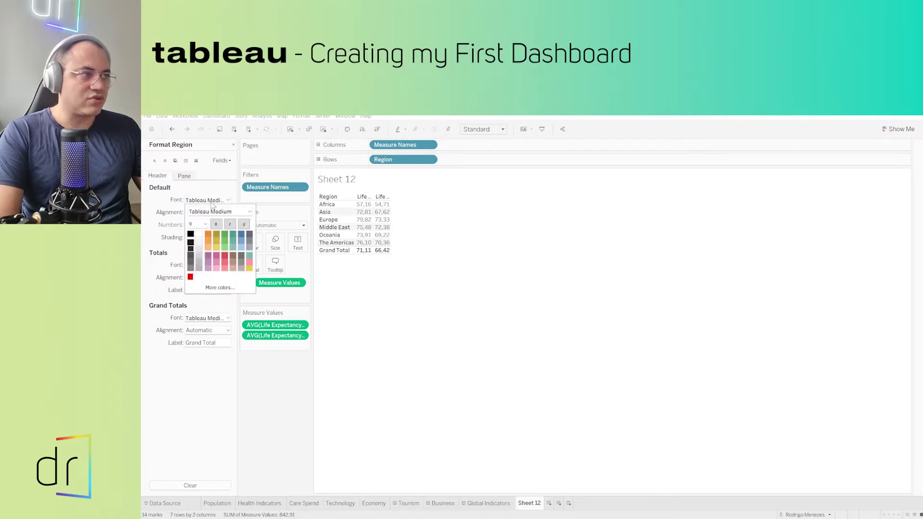
pyautogui.click(244, 212)
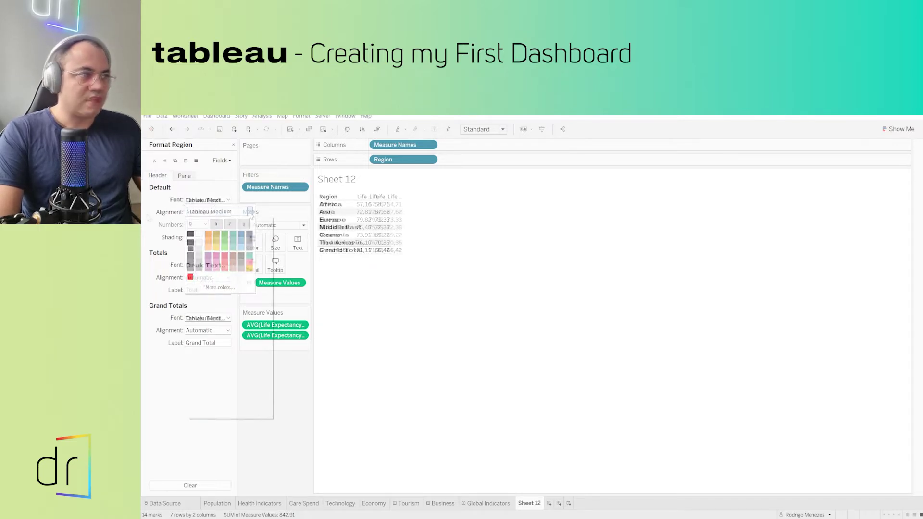
pyautogui.click(205, 203)
pyautogui.click(248, 212)
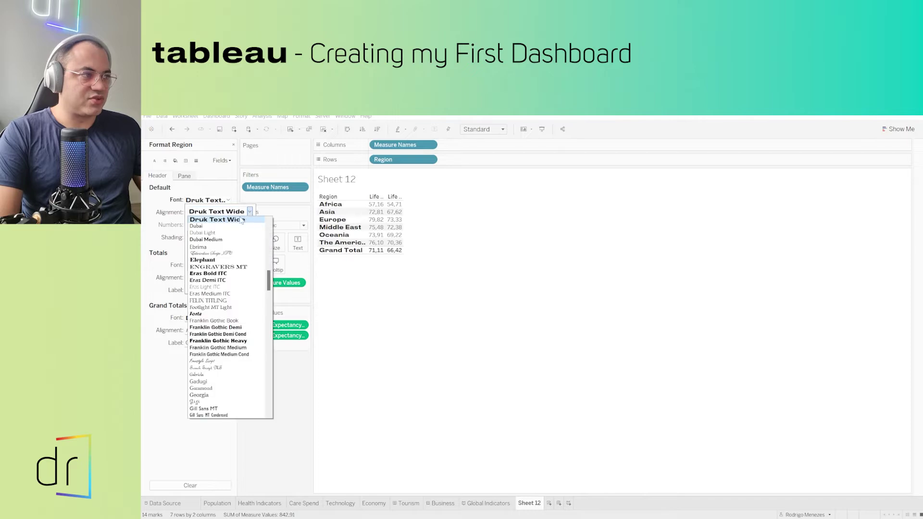
pyautogui.scroll(6, 229, 327)
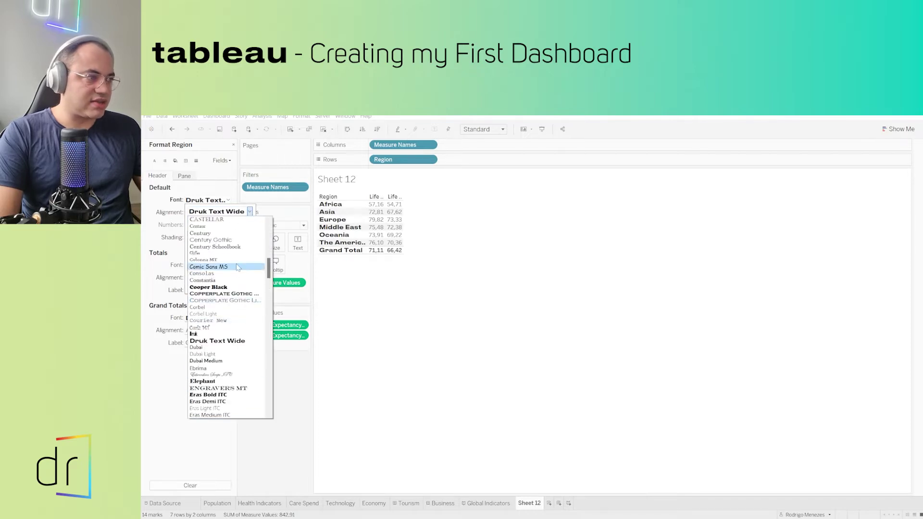
pyautogui.click(228, 341)
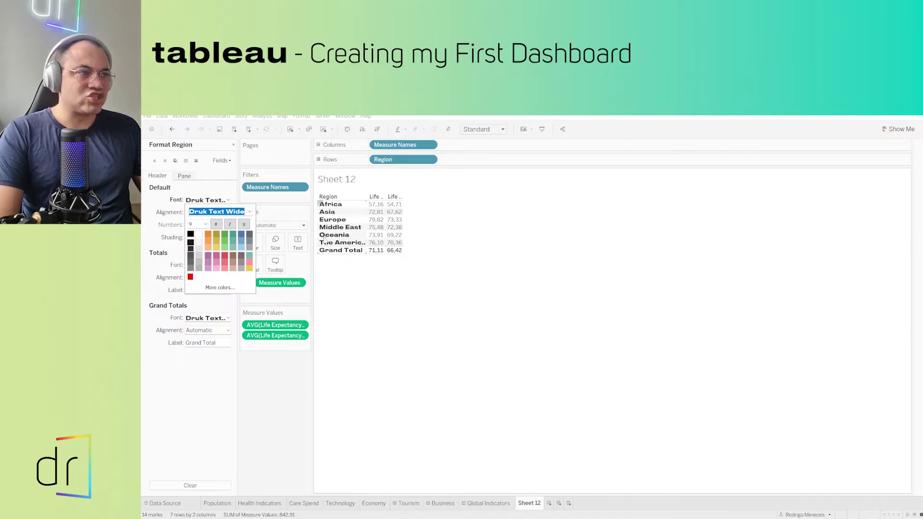
# - Set the default Region header font to Uni Sans Book, bold, size 10
pyautogui.click(250, 212)
pyautogui.scroll(-20, 230, 259)
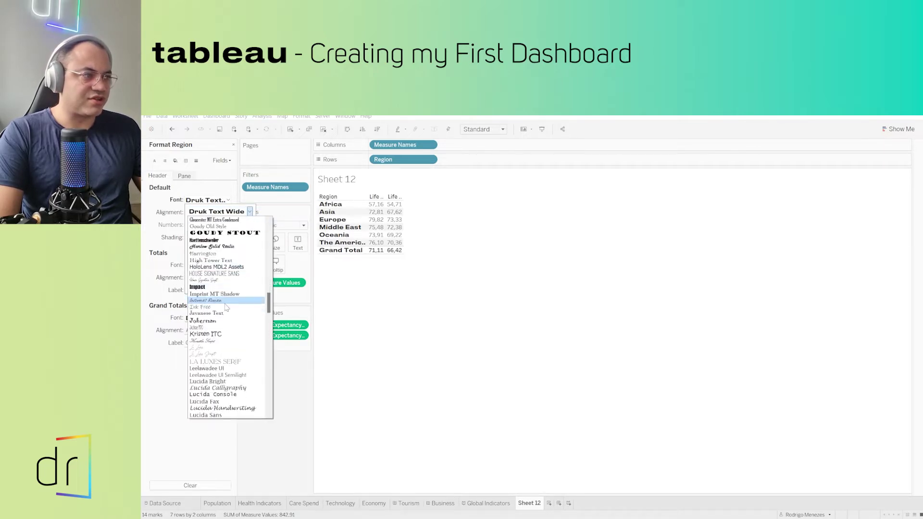
pyautogui.scroll(-20, 230, 322)
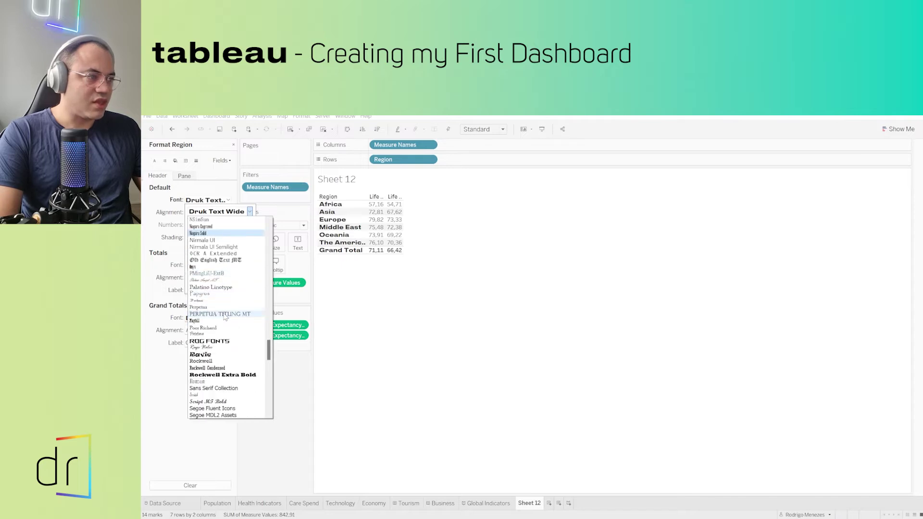
pyautogui.scroll(-20, 225, 317)
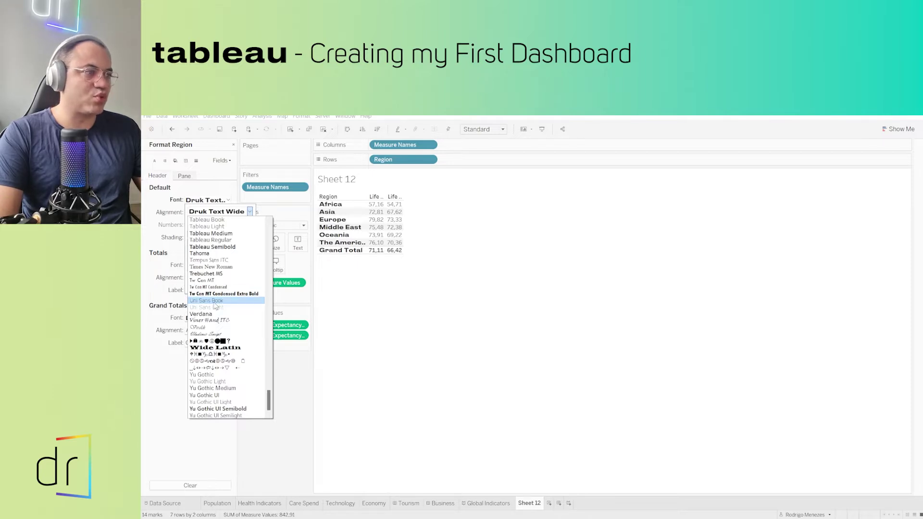
pyautogui.click(214, 302)
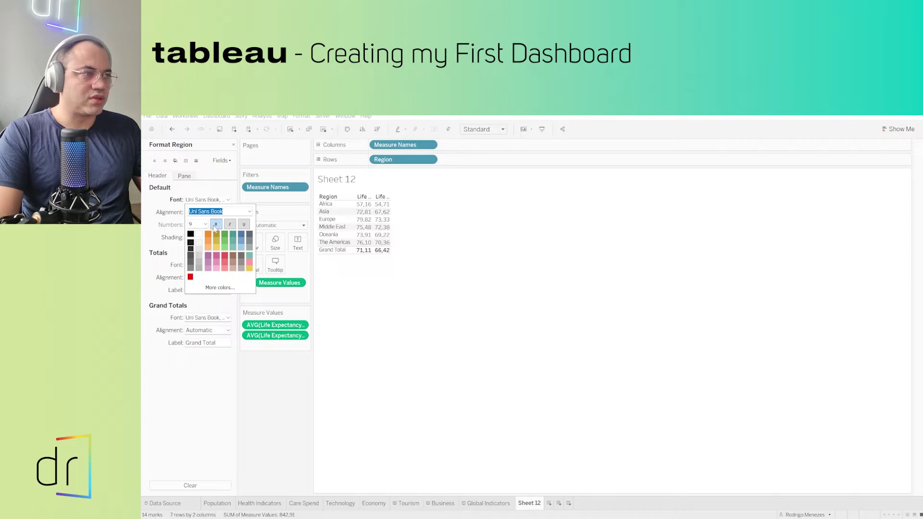
pyautogui.click(215, 226)
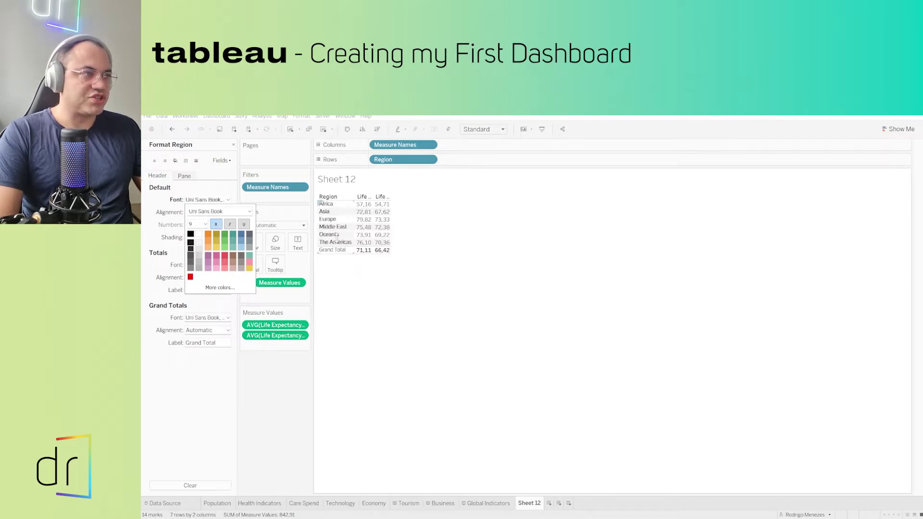
pyautogui.click(205, 225)
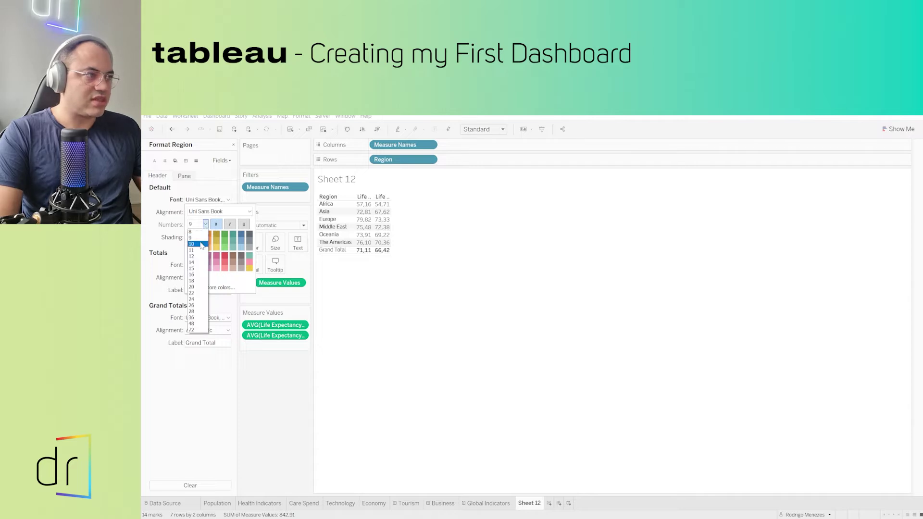
pyautogui.click(202, 244)
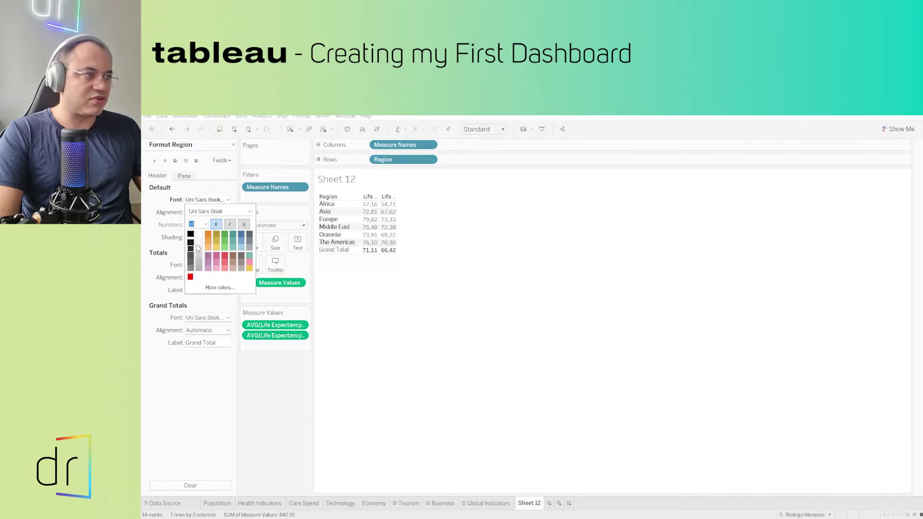
pyautogui.click(168, 223)
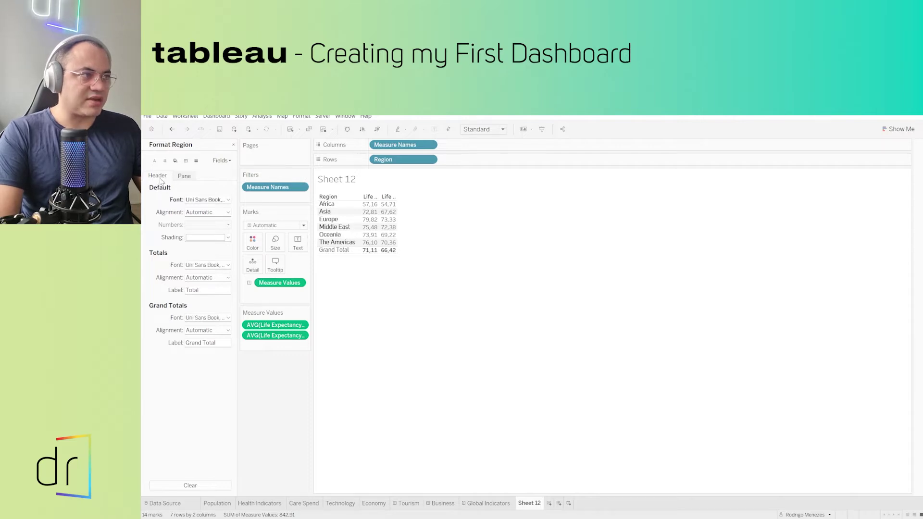
# - Align the default Region header text horizontally to the left
pyautogui.click(199, 213)
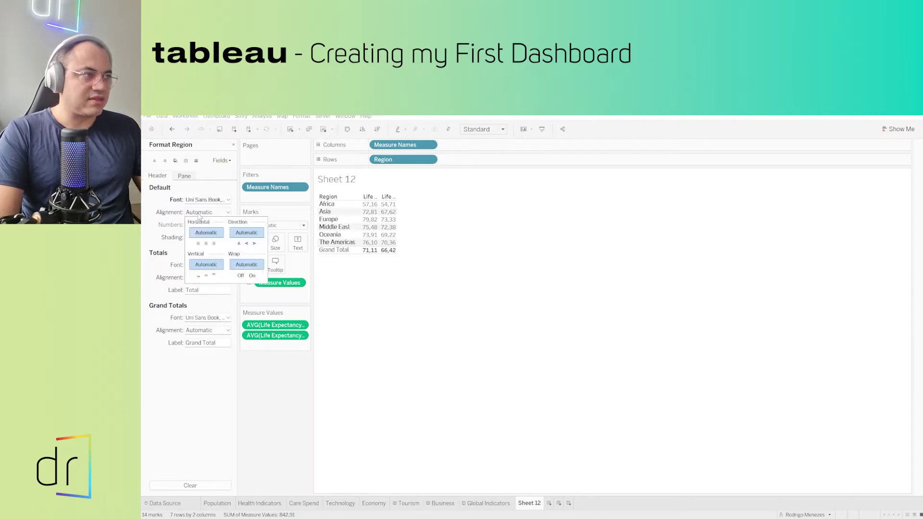
pyautogui.click(199, 243)
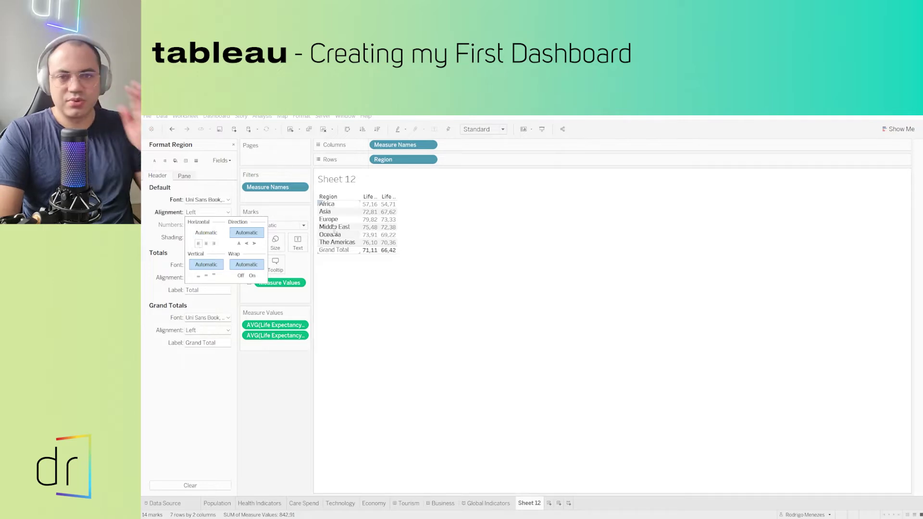
pyautogui.click(164, 217)
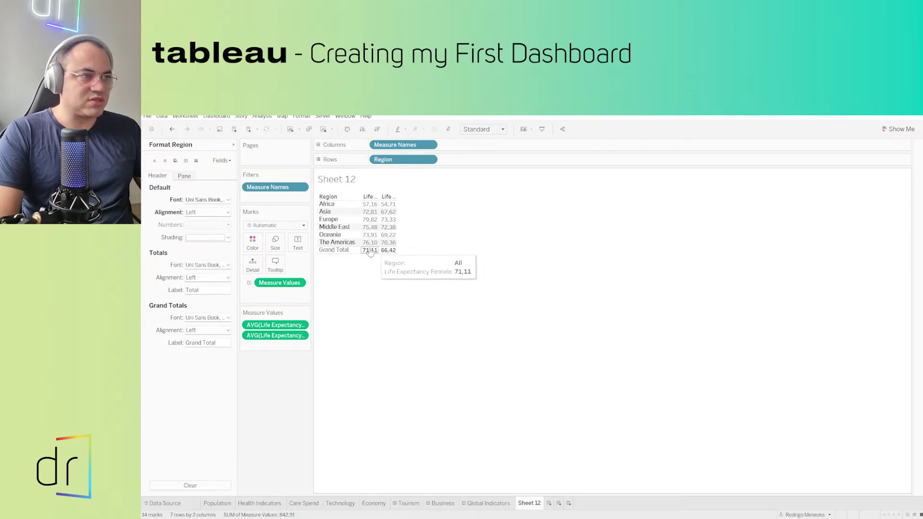
# - Make the Region header's Totals font bold and blue
pyautogui.click(222, 266)
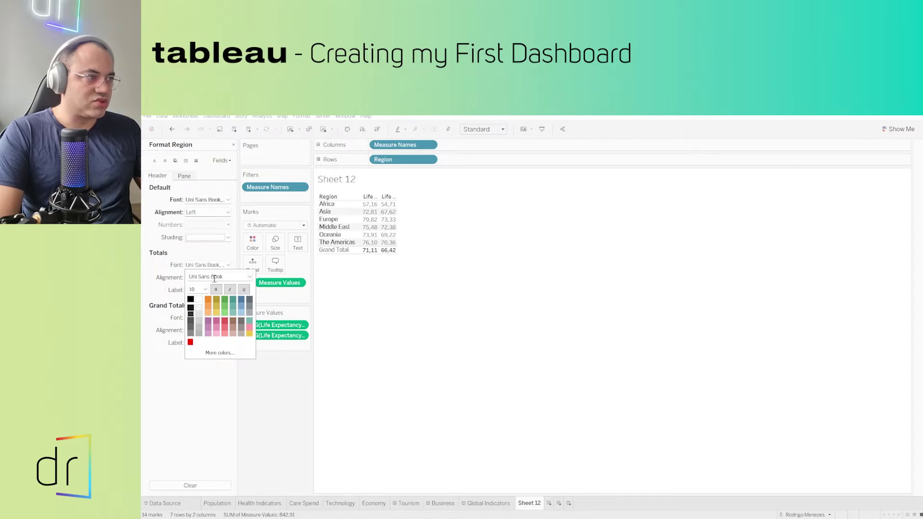
pyautogui.click(215, 290)
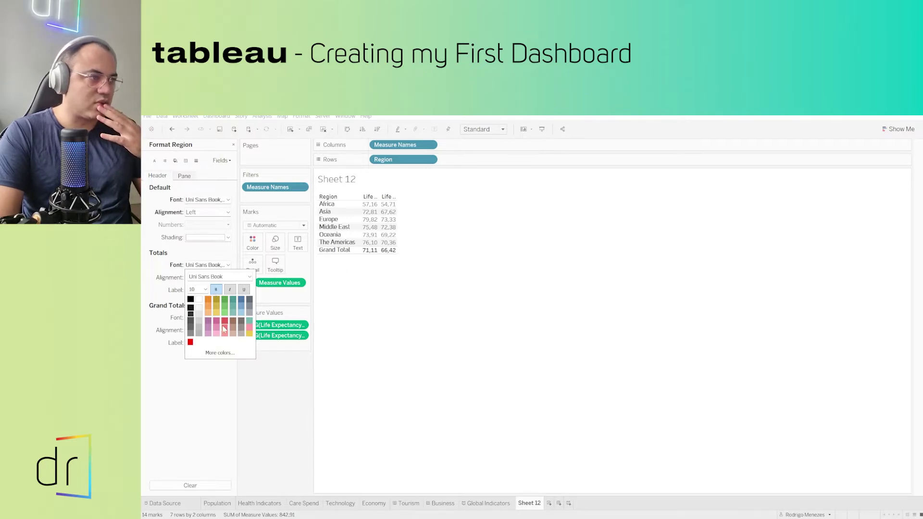
pyautogui.click(239, 301)
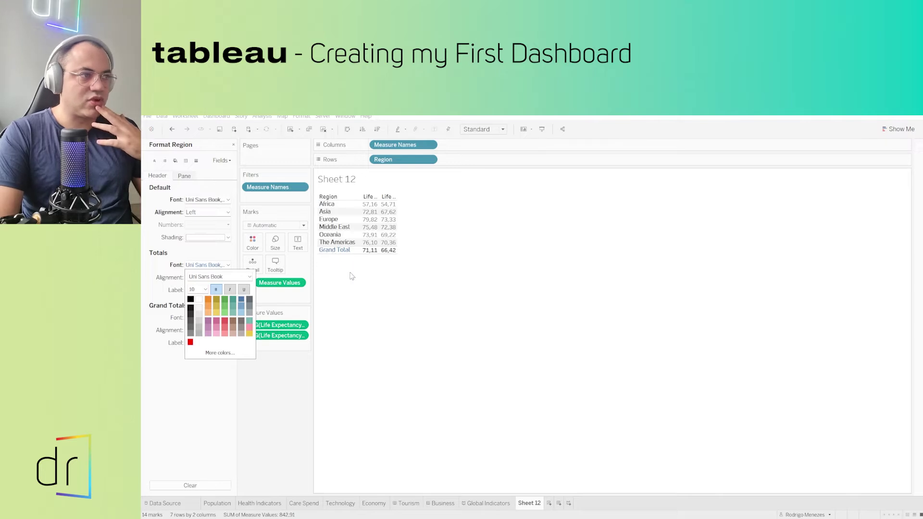
pyautogui.click(163, 287)
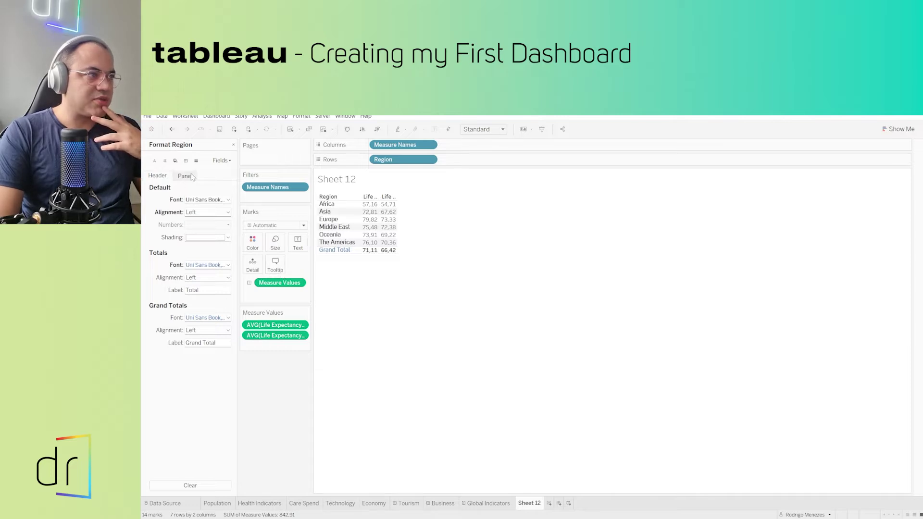
# - Switch the formatting to the Measure Values field and set its default pane font to Uni Sans Book, size 10
pyautogui.click(221, 161)
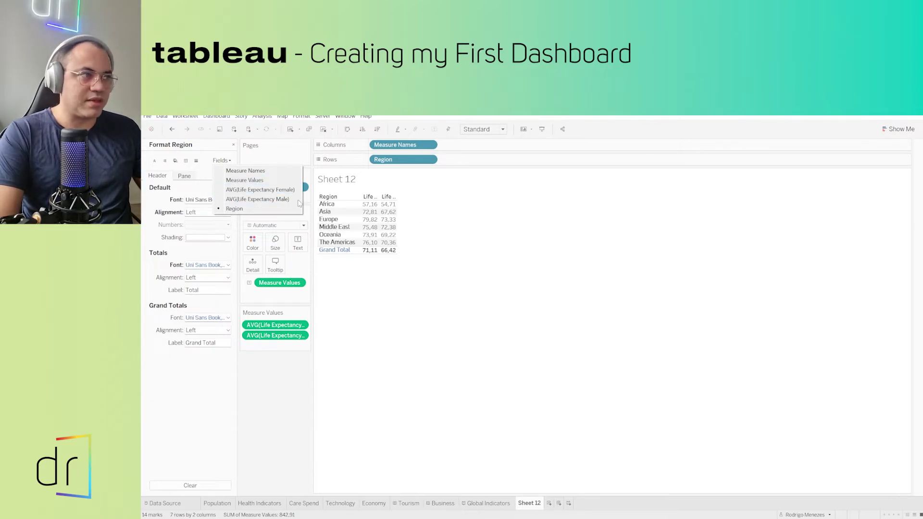
pyautogui.click(248, 181)
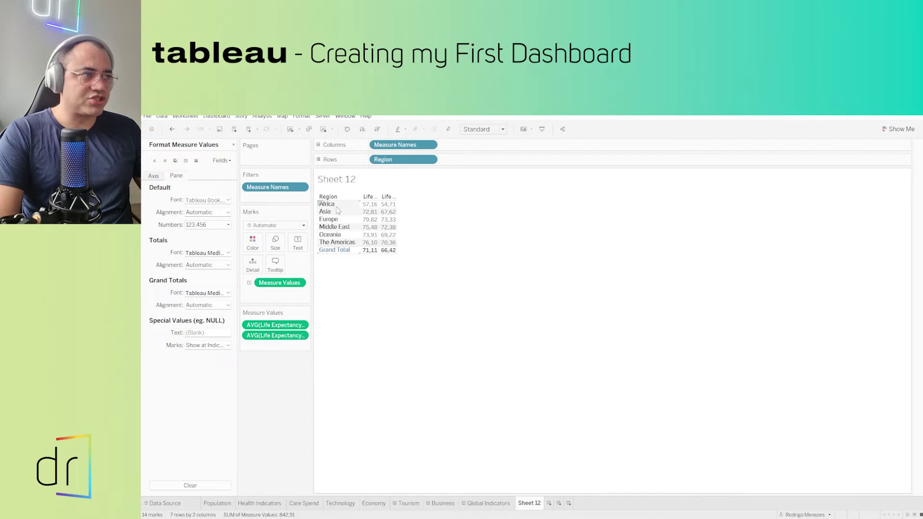
pyautogui.click(222, 161)
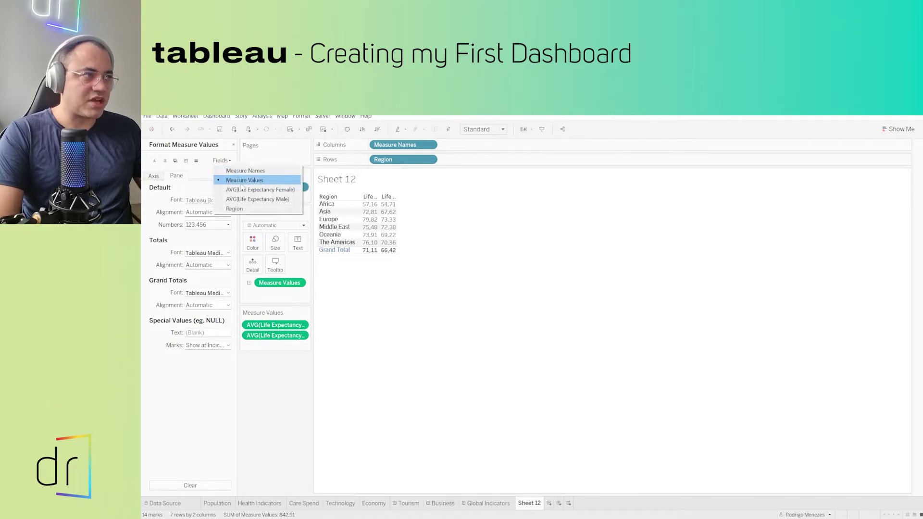
pyautogui.click(242, 183)
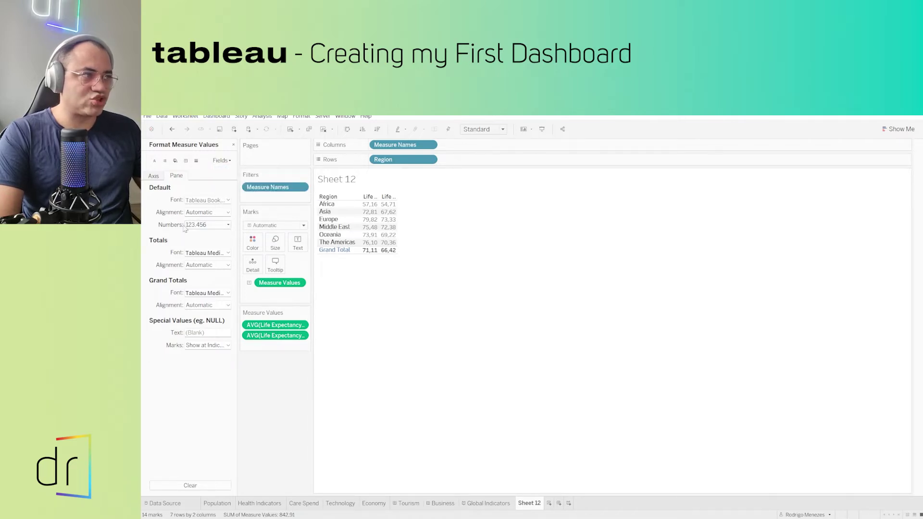
pyautogui.click(229, 200)
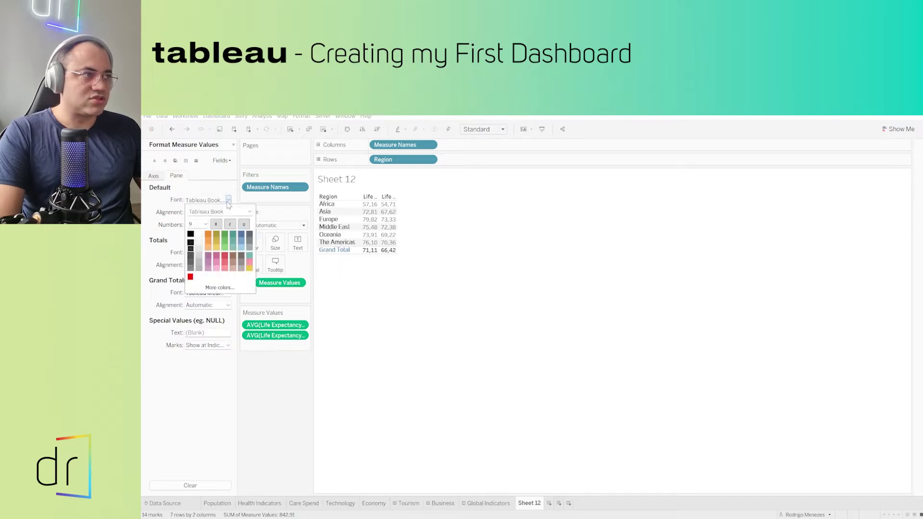
pyautogui.click(250, 211)
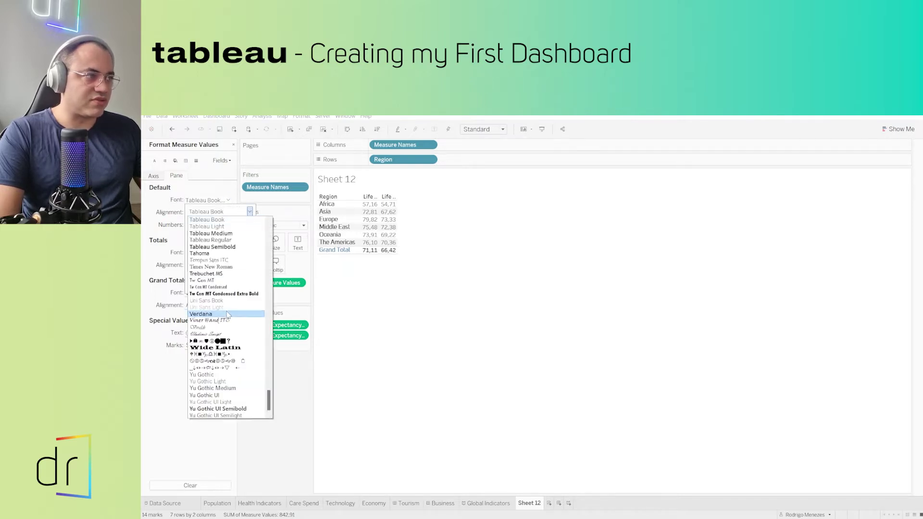
pyautogui.click(212, 300)
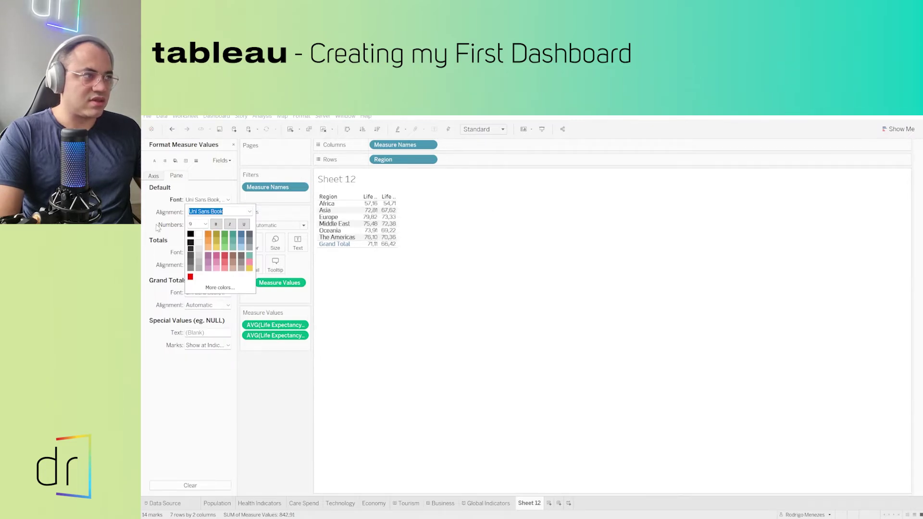
pyautogui.click(206, 224)
pyautogui.click(201, 247)
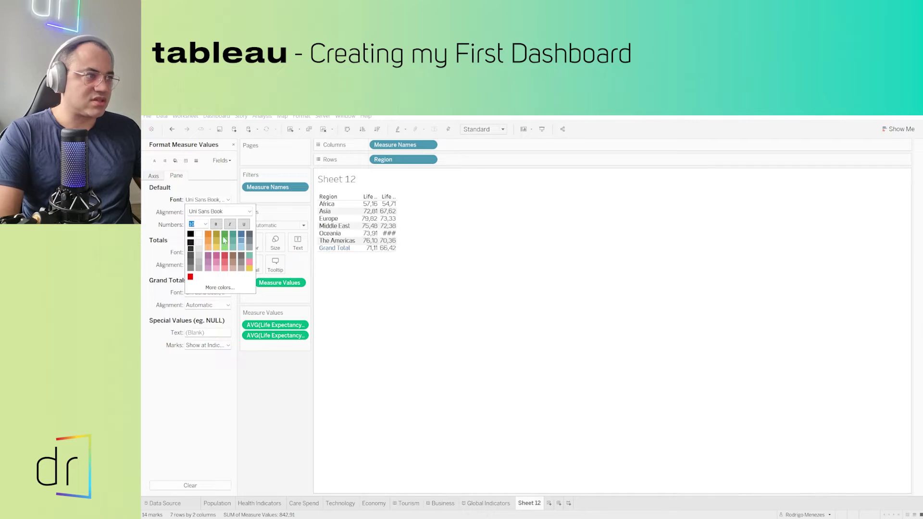
# - Make the Grand Totals pane font of Measure Values bold and blue
pyautogui.click(175, 227)
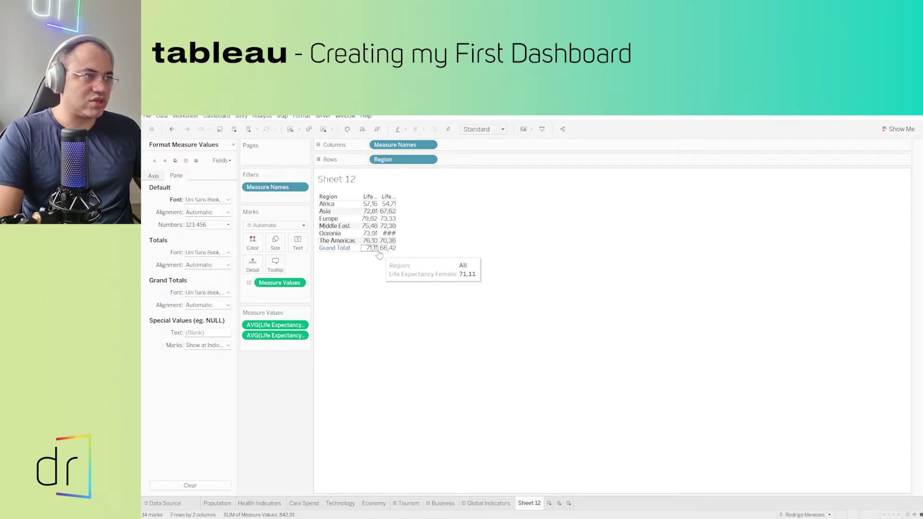
pyautogui.click(227, 293)
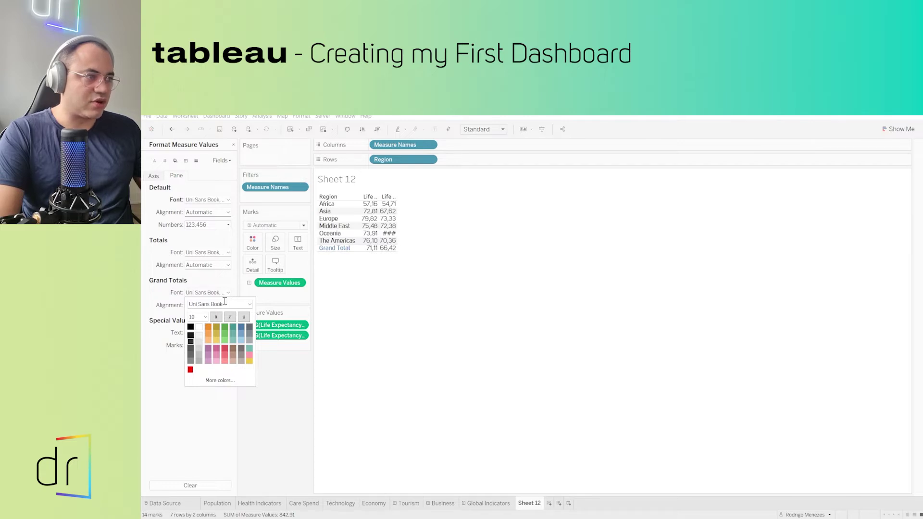
pyautogui.click(219, 319)
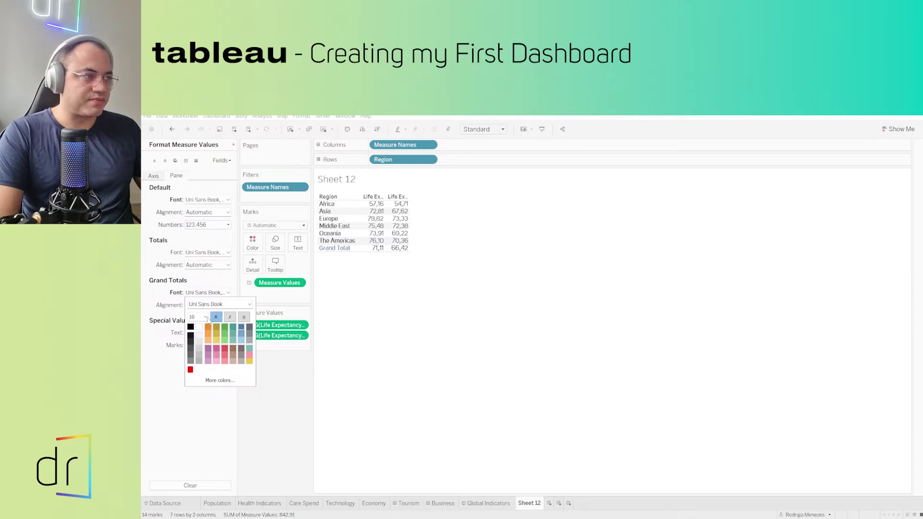
pyautogui.click(161, 294)
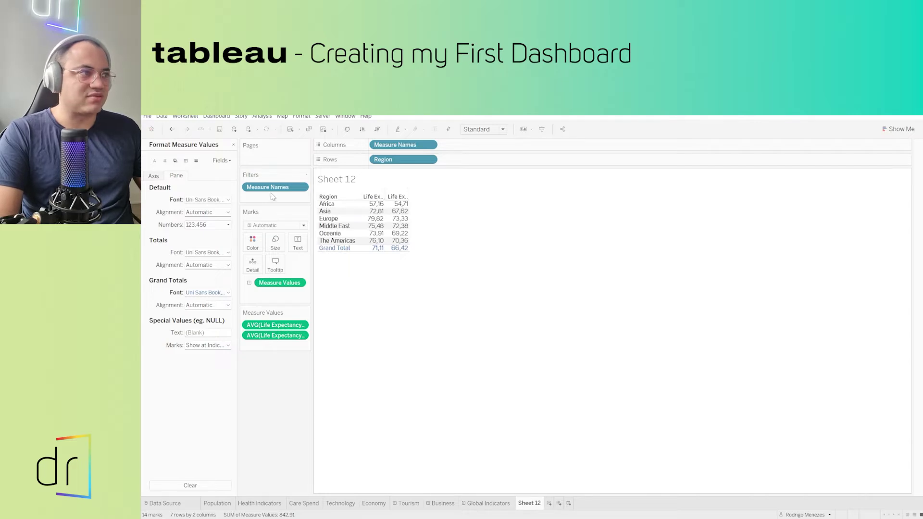
# - Switch the formatting to the Measure Names field and set its default header font to Druk Text Wide
pyautogui.click(154, 177)
pyautogui.click(176, 180)
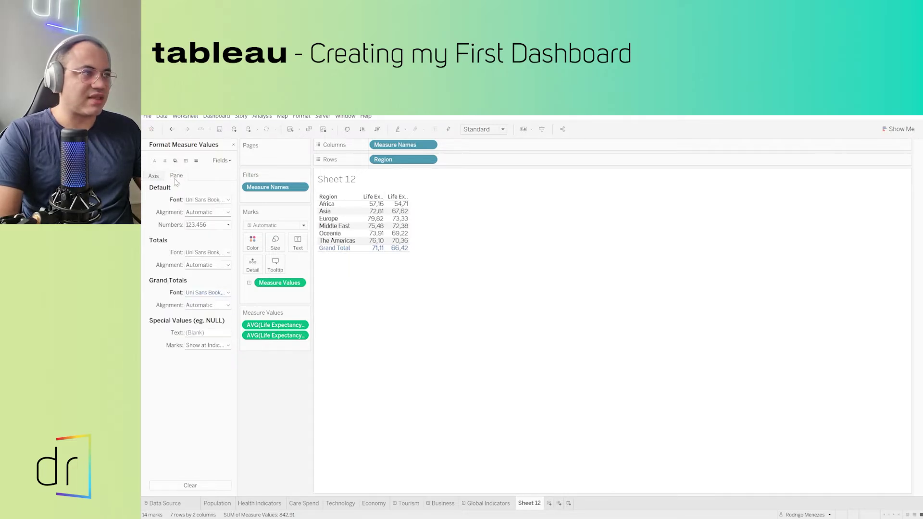
pyautogui.click(222, 160)
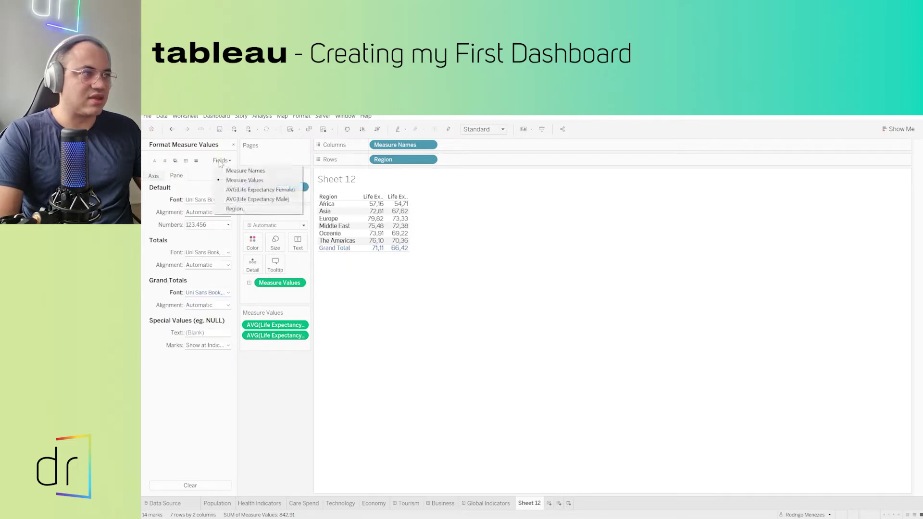
pyautogui.click(252, 171)
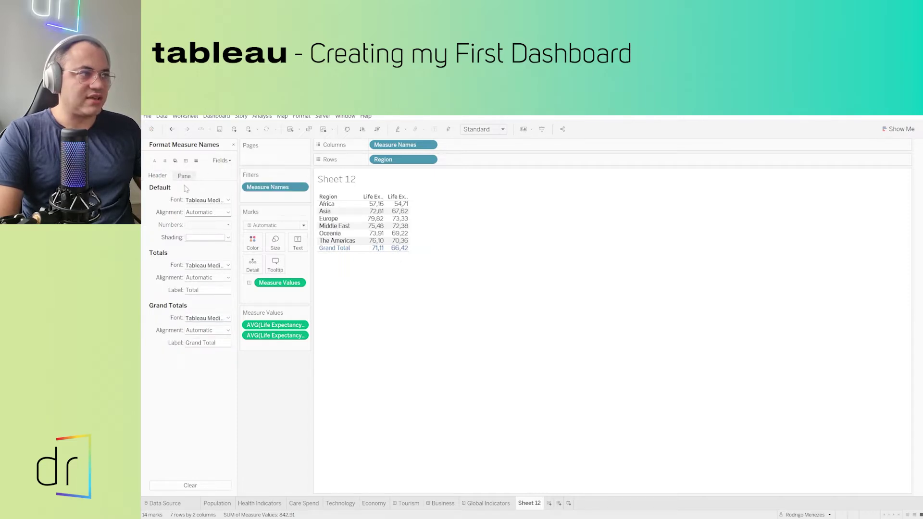
pyautogui.click(229, 201)
pyautogui.click(250, 212)
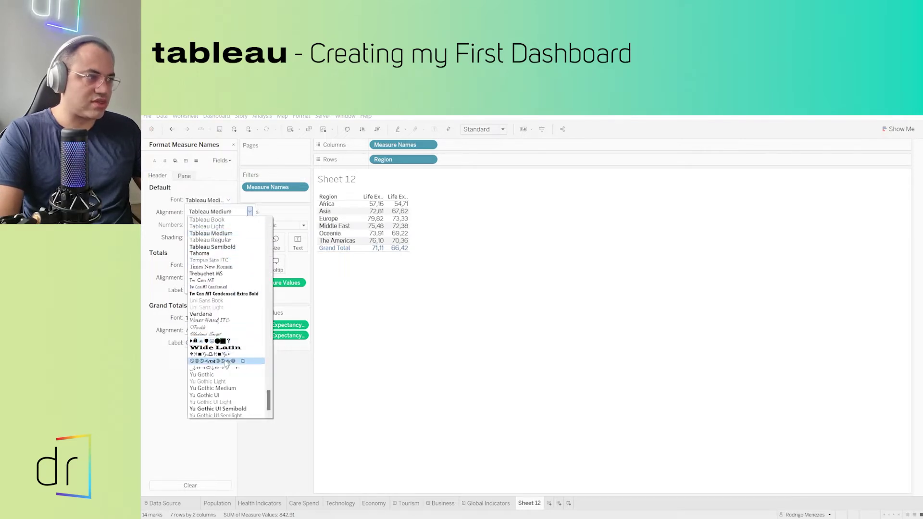
pyautogui.scroll(15, 227, 364)
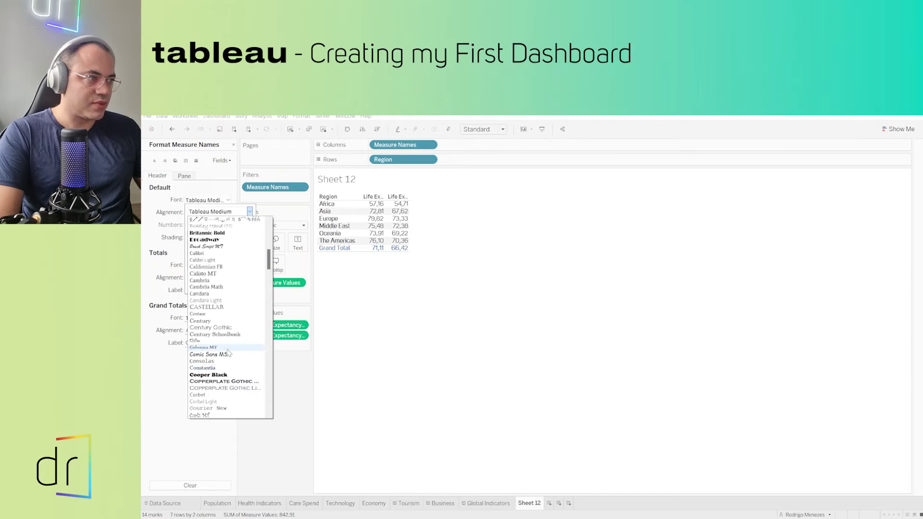
pyautogui.scroll(10, 229, 354)
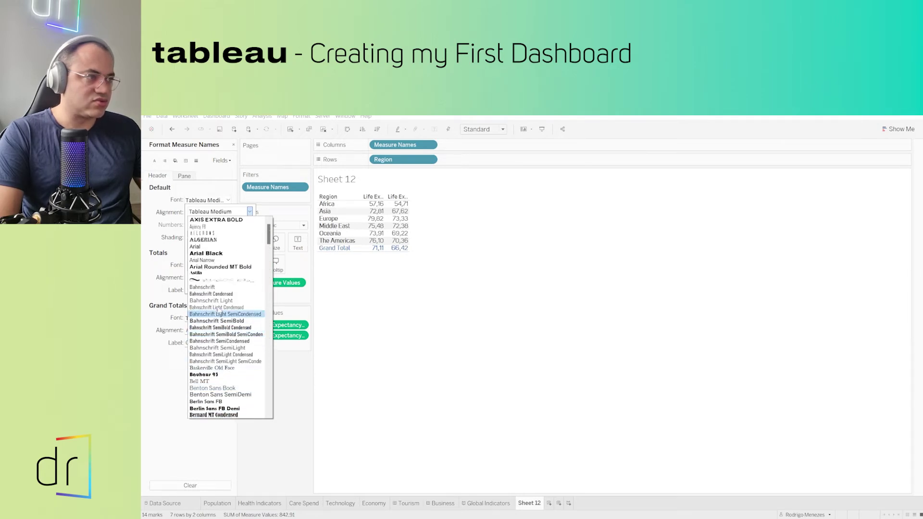
pyautogui.scroll(-7, 217, 313)
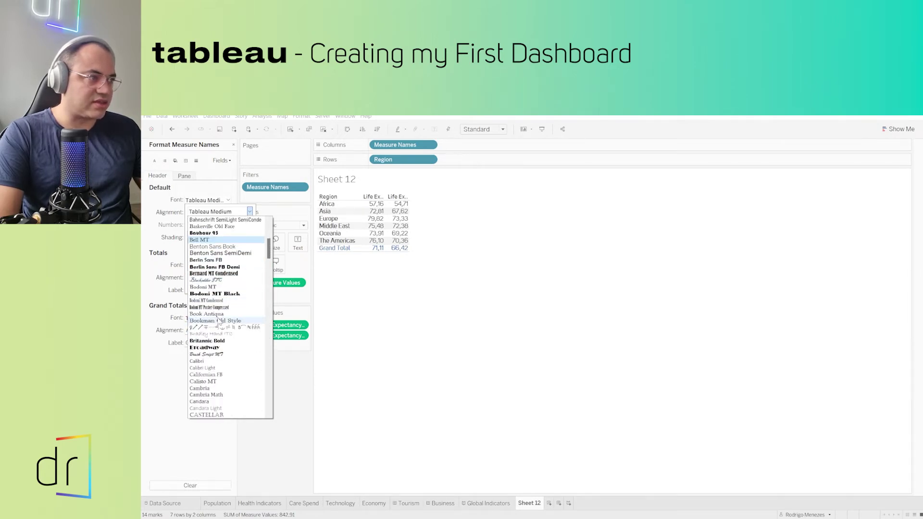
pyautogui.scroll(-10, 221, 332)
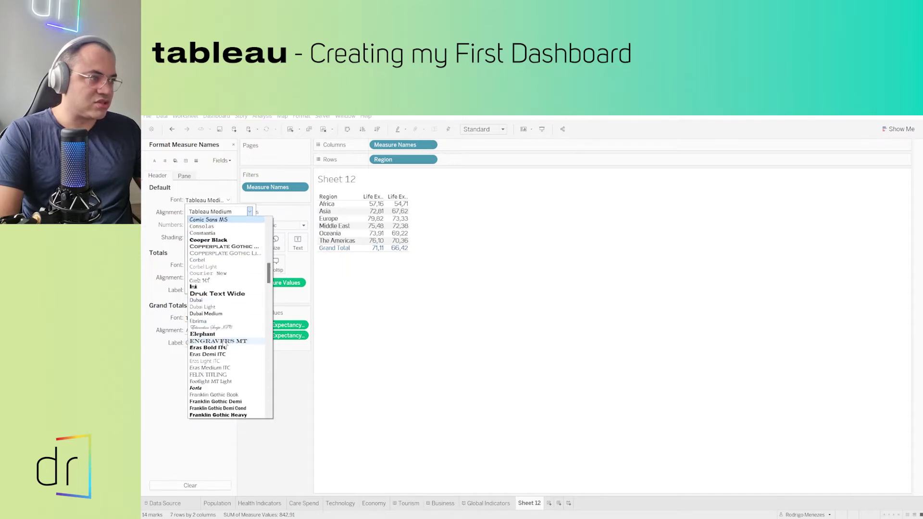
pyautogui.click(226, 294)
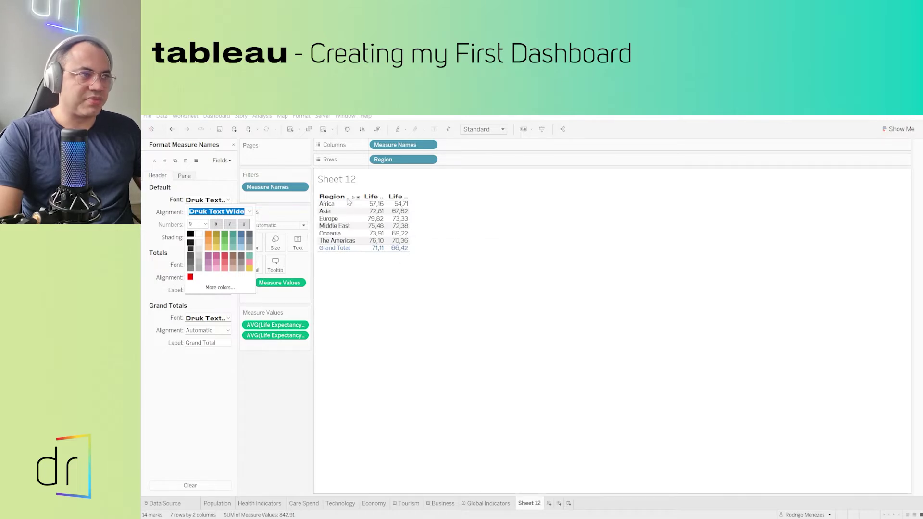
pyautogui.click(162, 207)
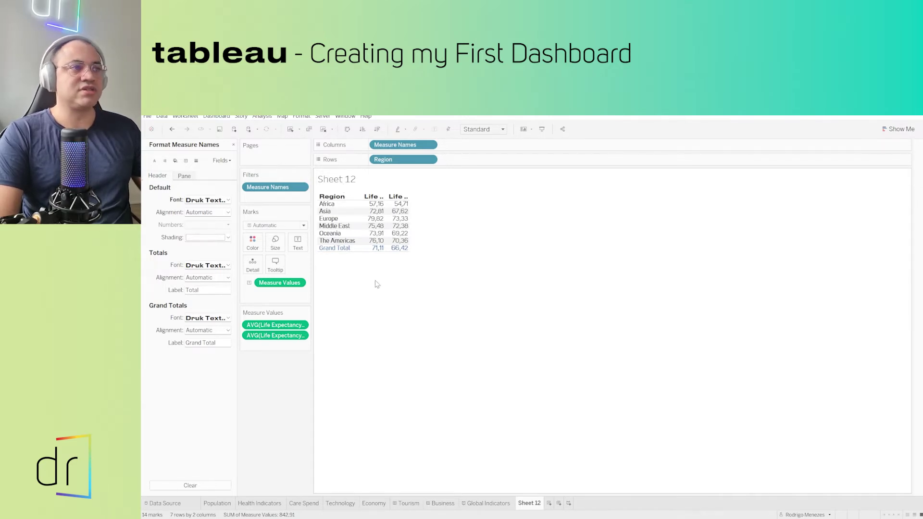
# - Hide the worksheet title and fit the table to Entire View
pyautogui.rightClick(353, 182)
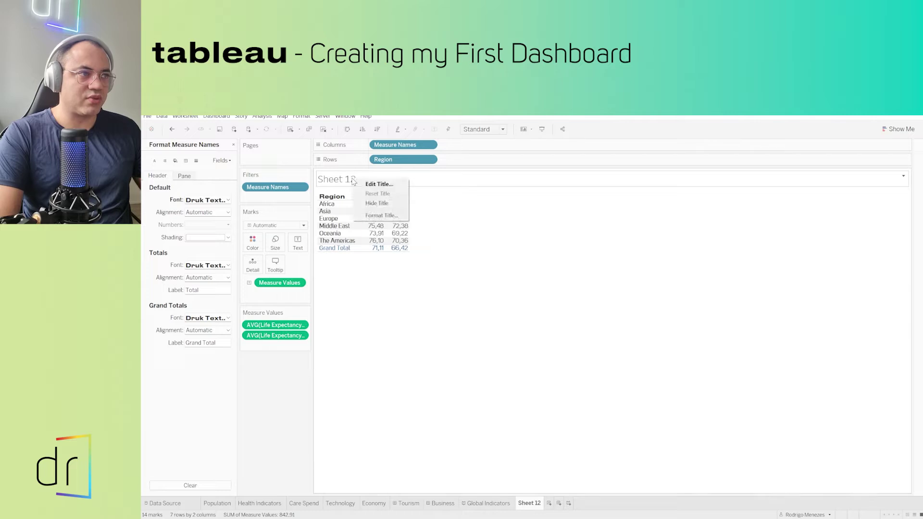
pyautogui.click(381, 204)
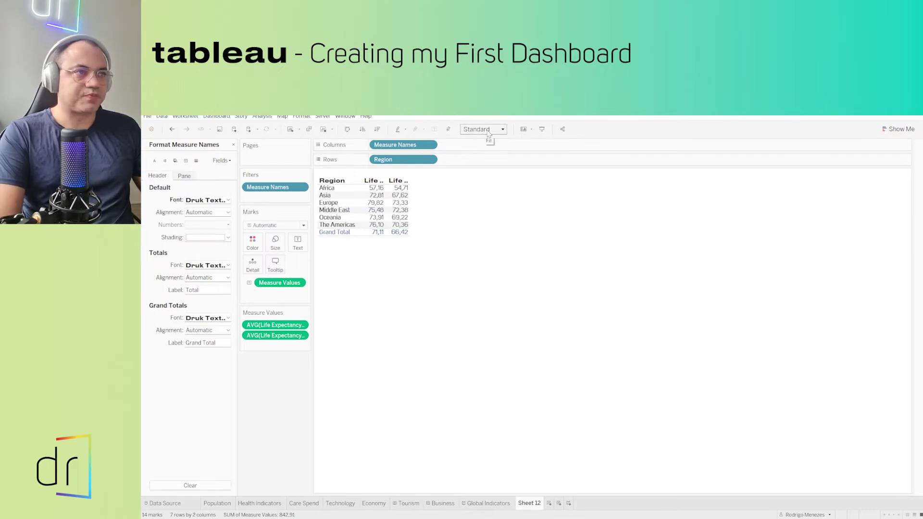
pyautogui.click(503, 133)
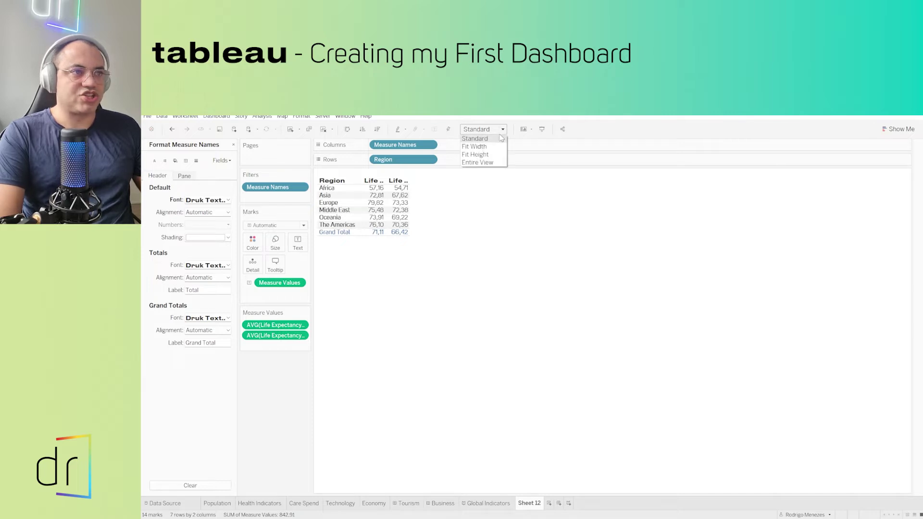
pyautogui.click(485, 163)
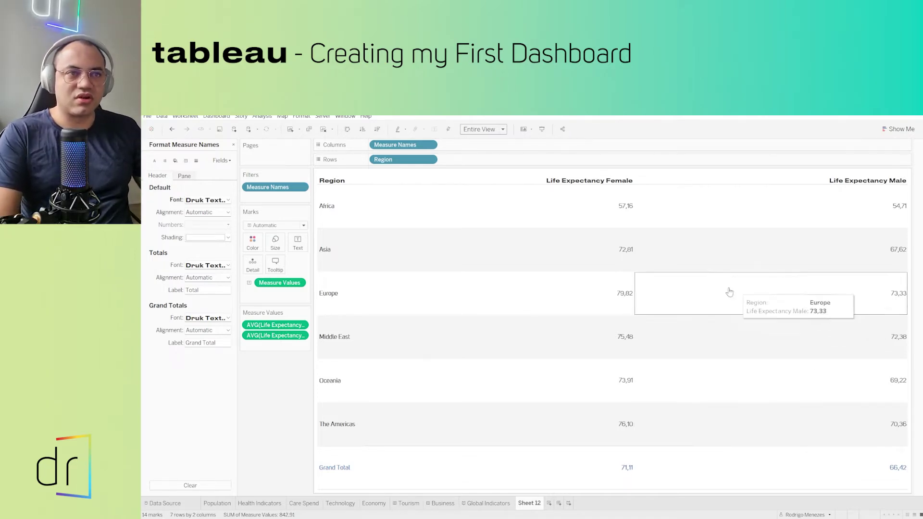
# - Try the Fit Width and Fit Height options on the table and return it to Entire View
pyautogui.click(488, 129)
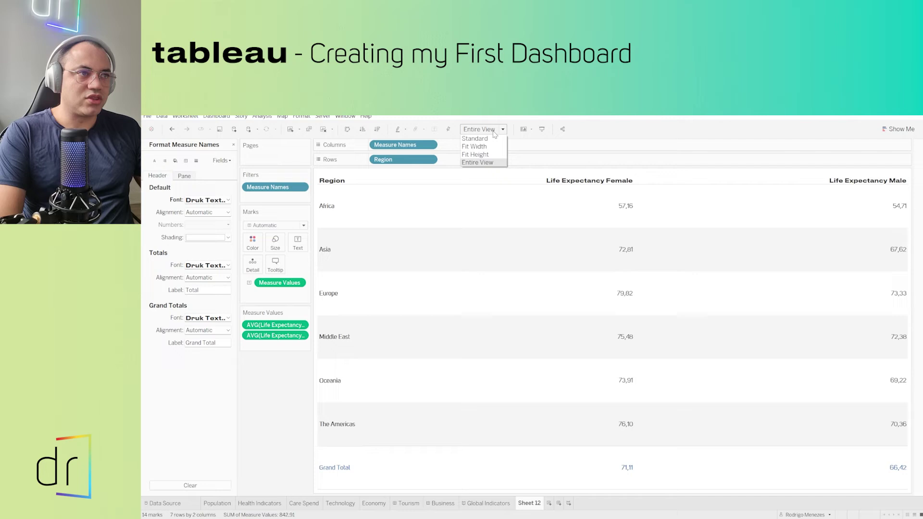
pyautogui.click(489, 148)
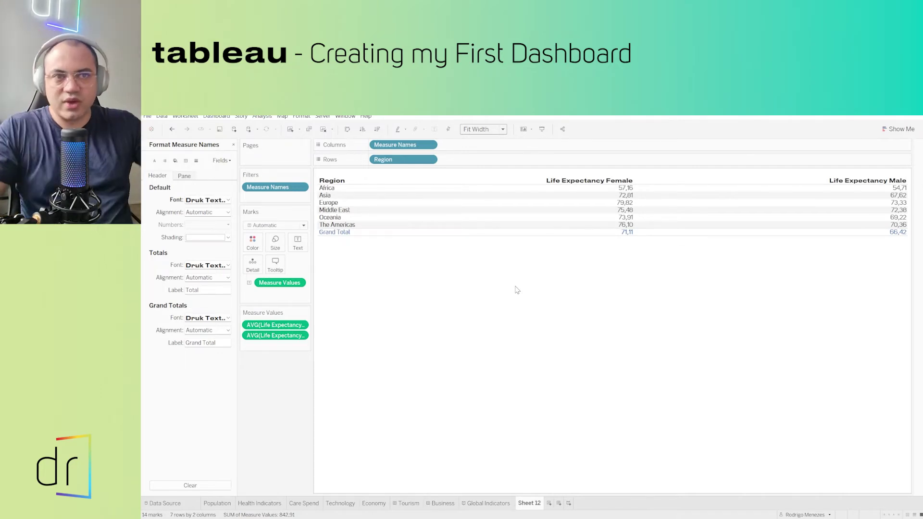
pyautogui.click(485, 131)
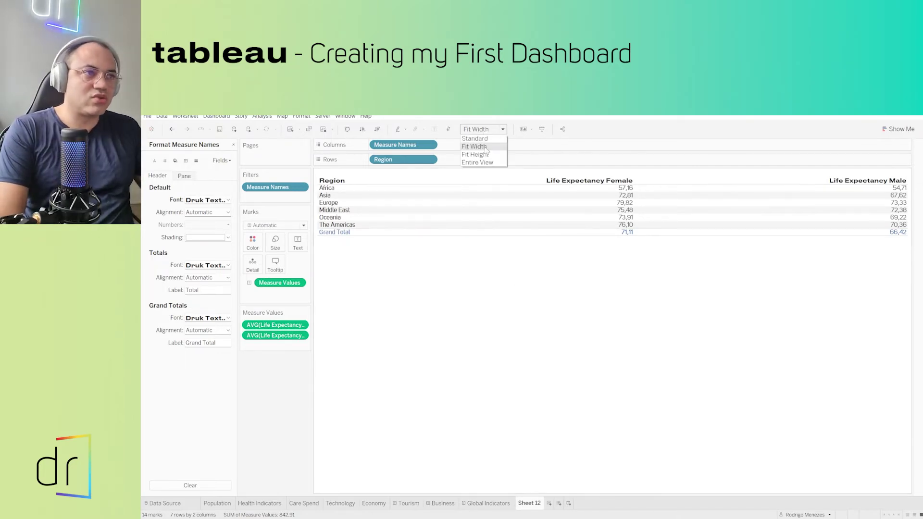
pyautogui.click(485, 154)
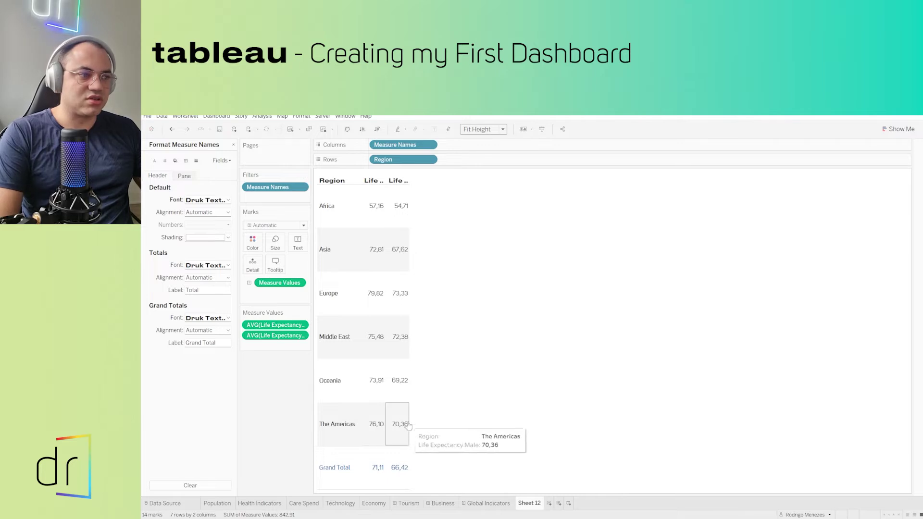
pyautogui.click(489, 129)
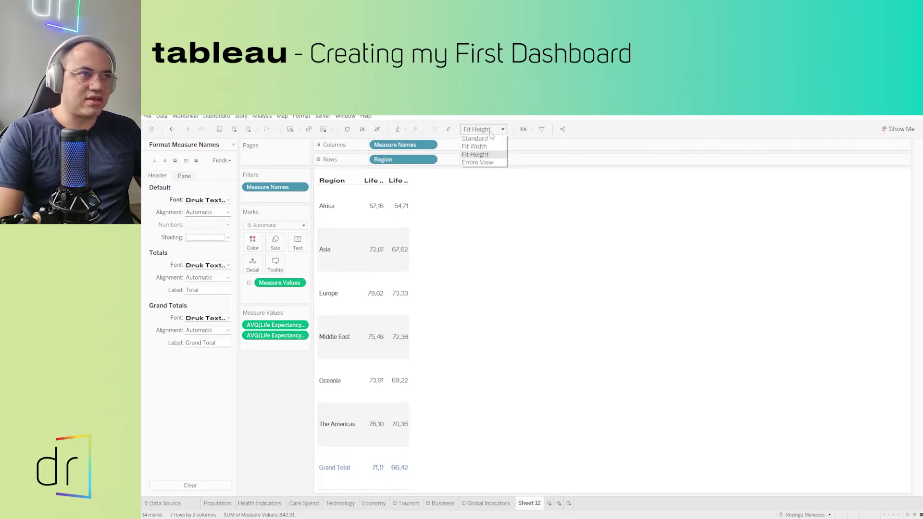
pyautogui.click(490, 163)
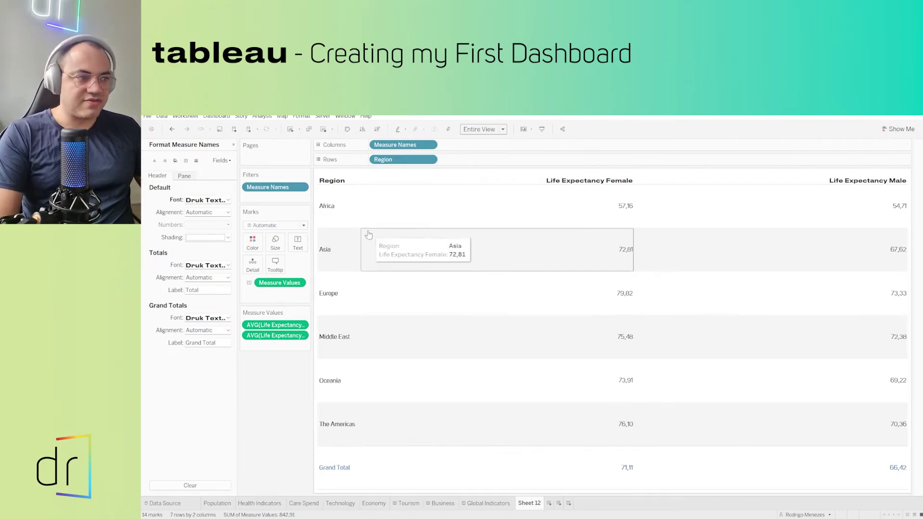
# - Rename the Sheet 12 worksheet as "Table of Regions"
pyautogui.doubleClick(527, 506)
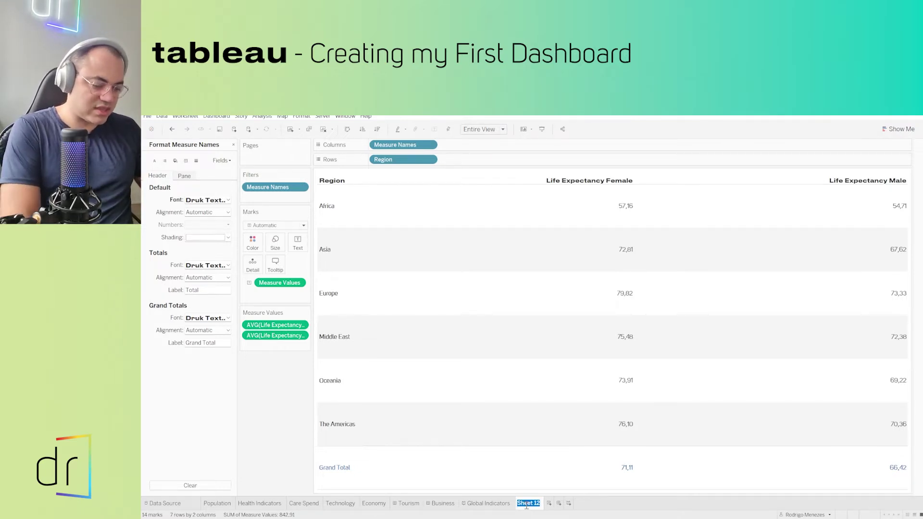
pyautogui.write('Table')
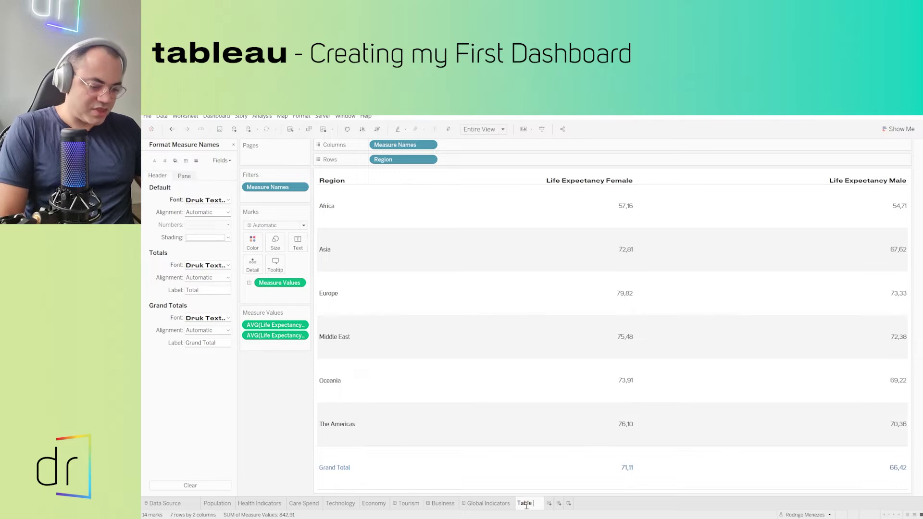
pyautogui.write(' of Regions')
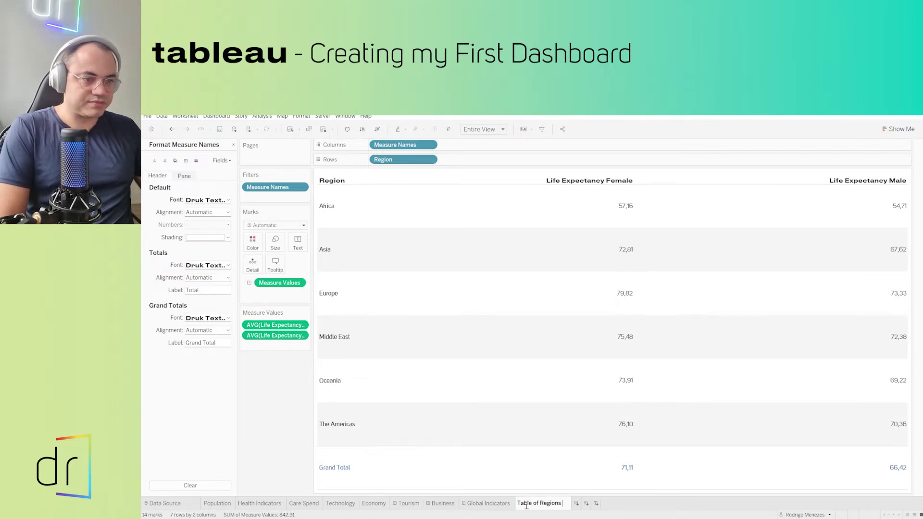
pyautogui.press('Return')
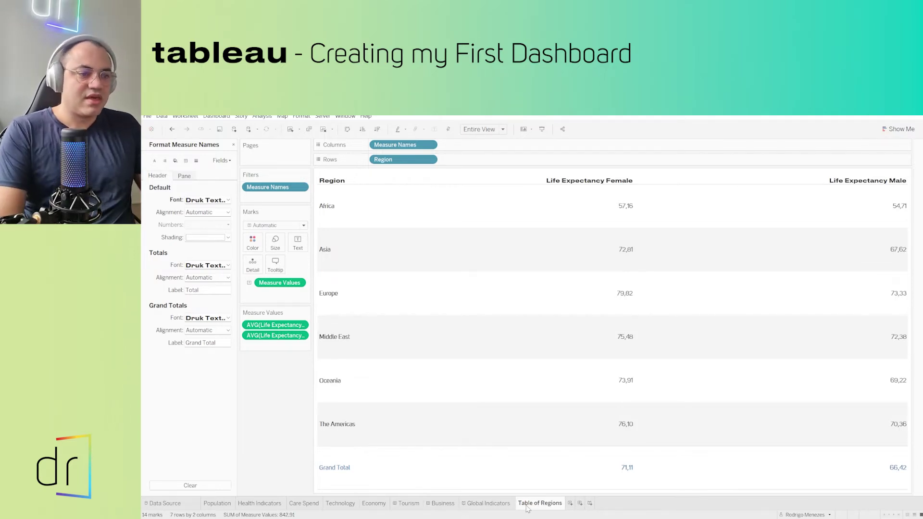
# - Add a new worksheet and locate the Life Expectancy field in the Health folder
pyautogui.click(570, 504)
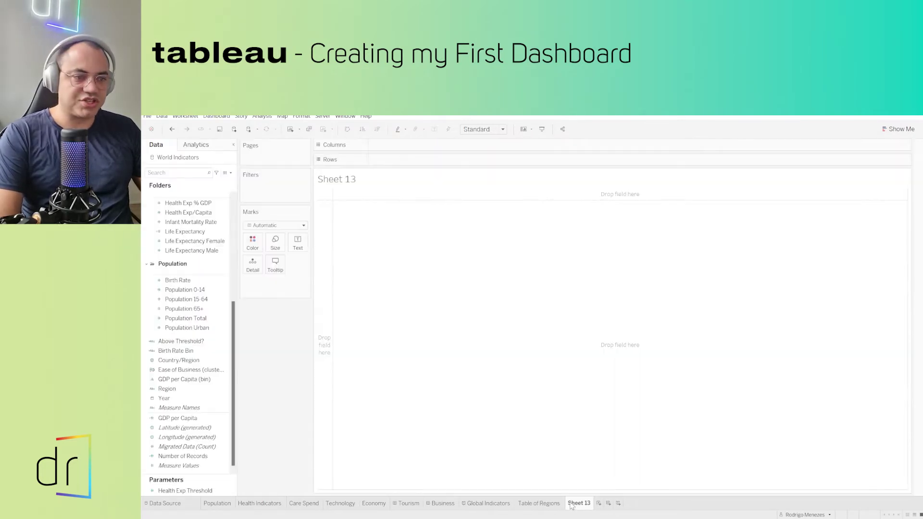
pyautogui.moveTo(577, 510)
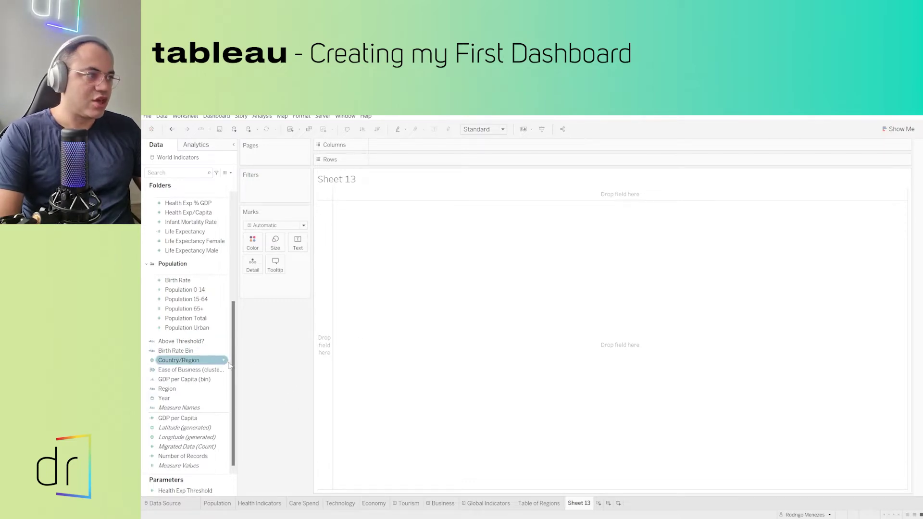
pyautogui.scroll(2, 233, 372)
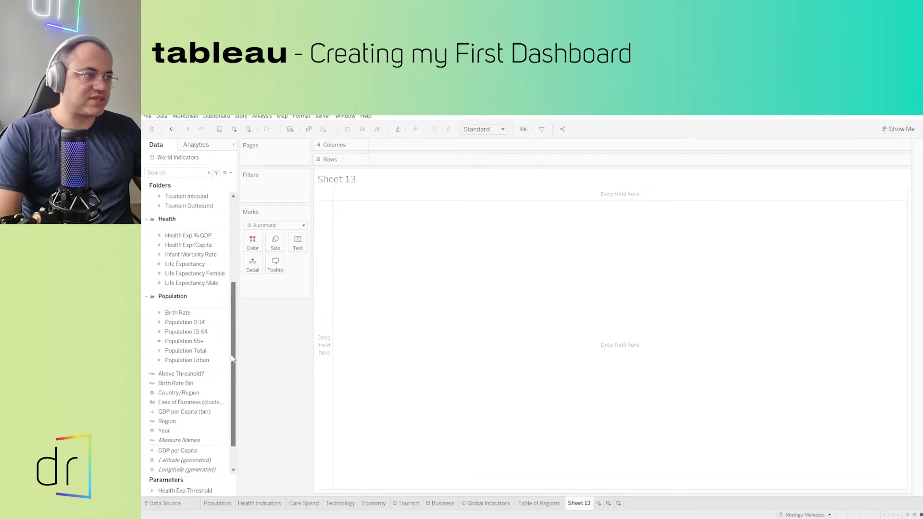
pyautogui.scroll(-2, 233, 374)
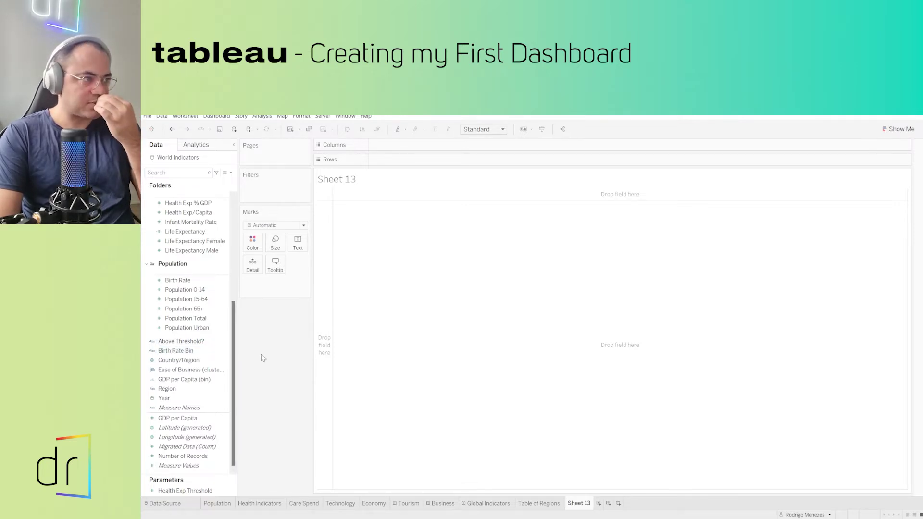
pyautogui.click(192, 252)
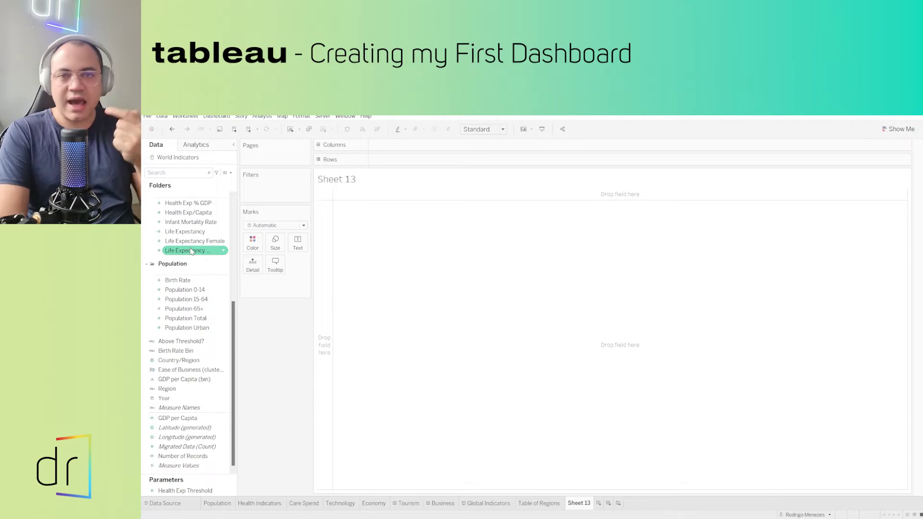
pyautogui.click(193, 232)
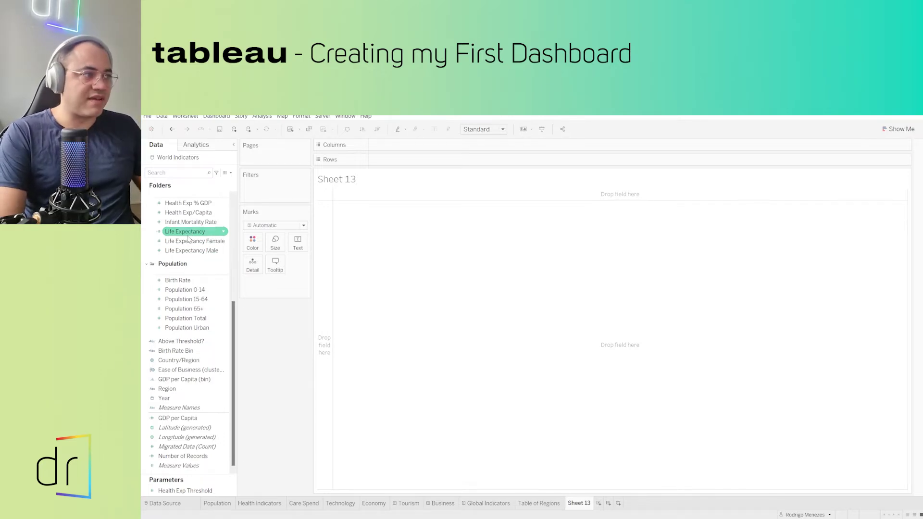
pyautogui.scroll(2, 195, 232)
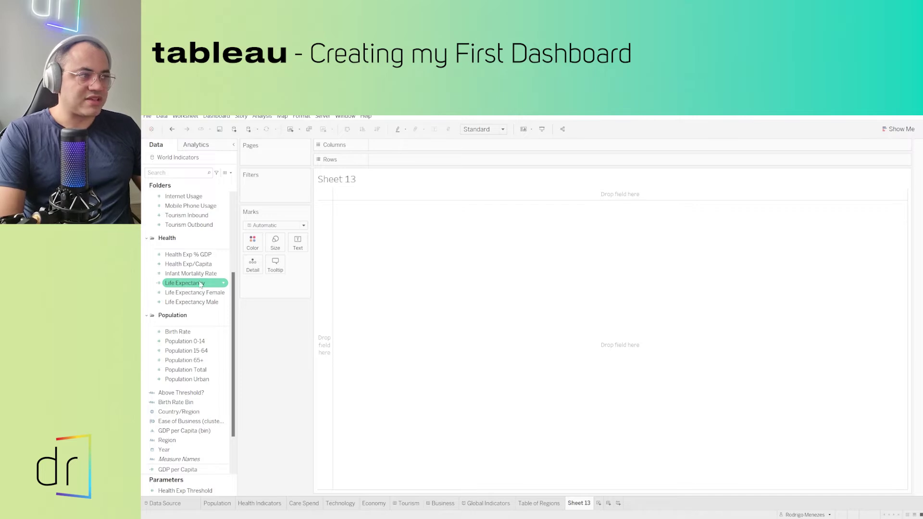
pyautogui.click(185, 293)
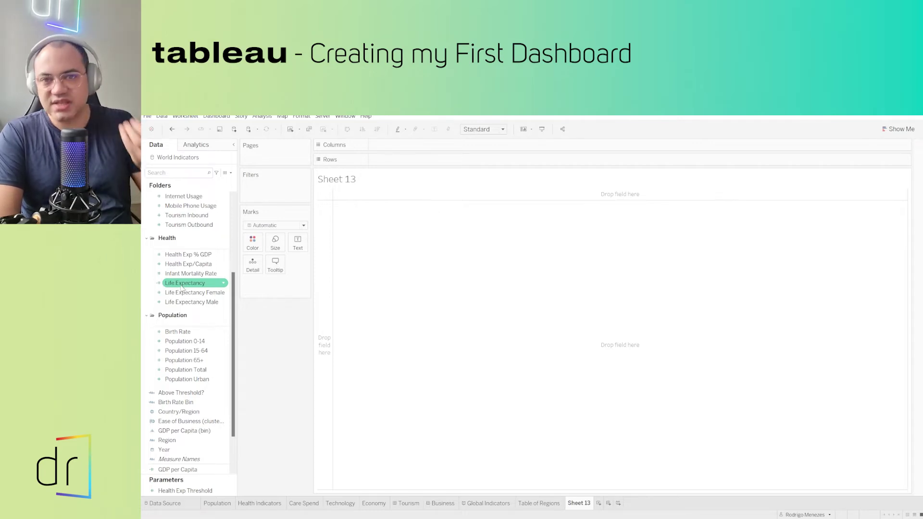
# - Examine the formula of the Life Expectancy calculated field and how it combines the female and male fields, leaving it as is
pyautogui.rightClick(206, 285)
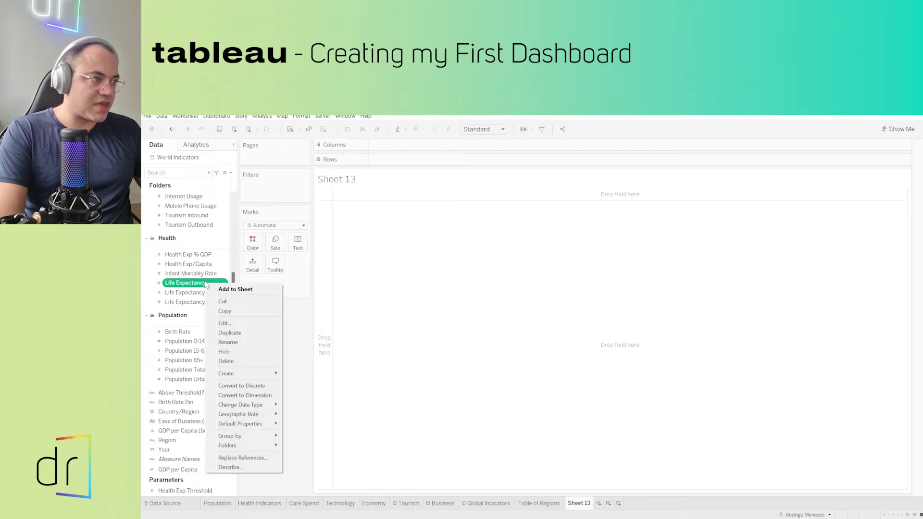
pyautogui.click(231, 327)
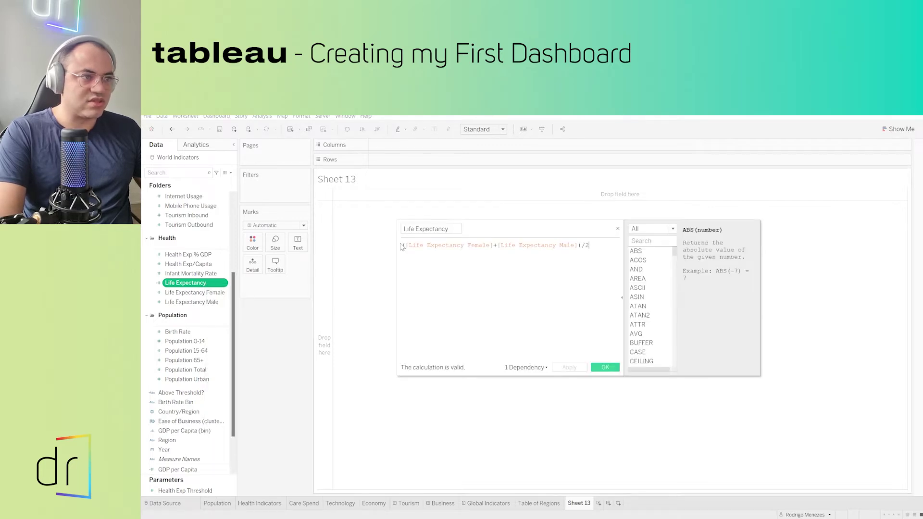
pyautogui.hotkey('ctrl', 'a')
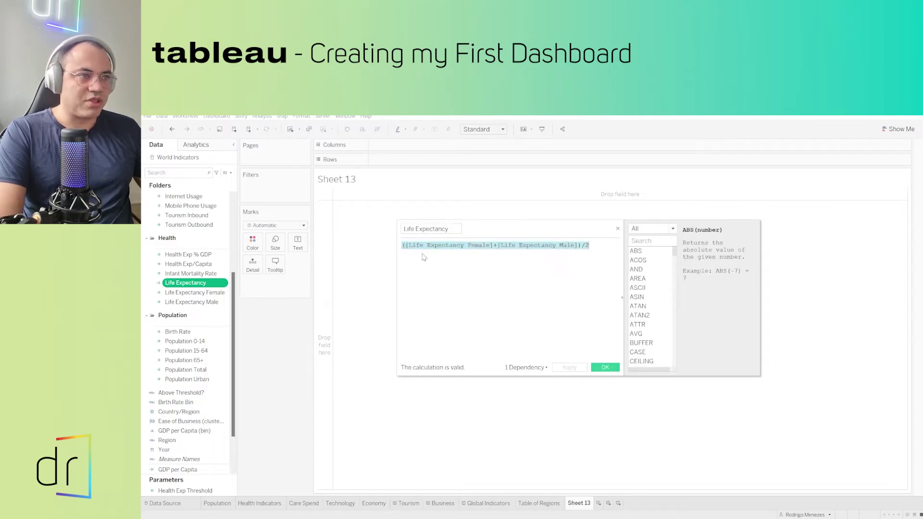
pyautogui.click(440, 261)
pyautogui.moveTo(408, 246); pyautogui.dragTo(491, 245)
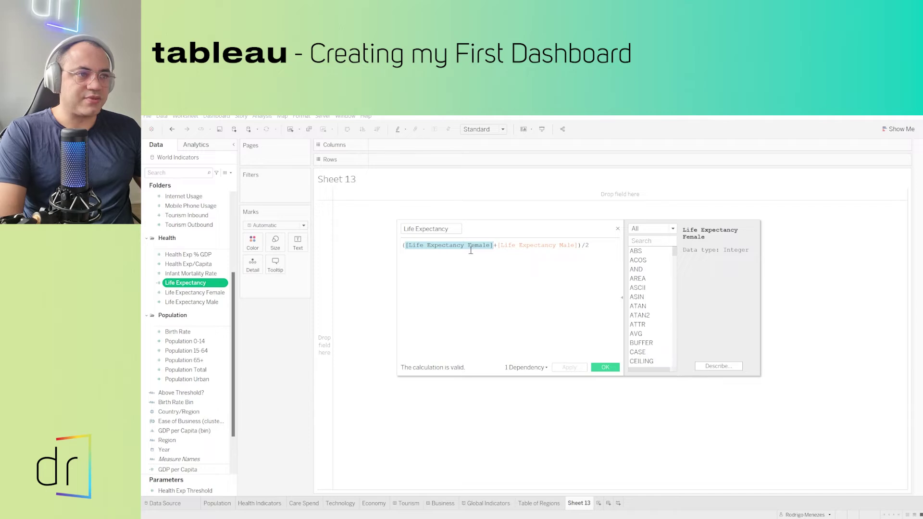
pyautogui.click(538, 245)
pyautogui.moveTo(523, 245); pyautogui.dragTo(590, 246)
pyautogui.click(413, 244)
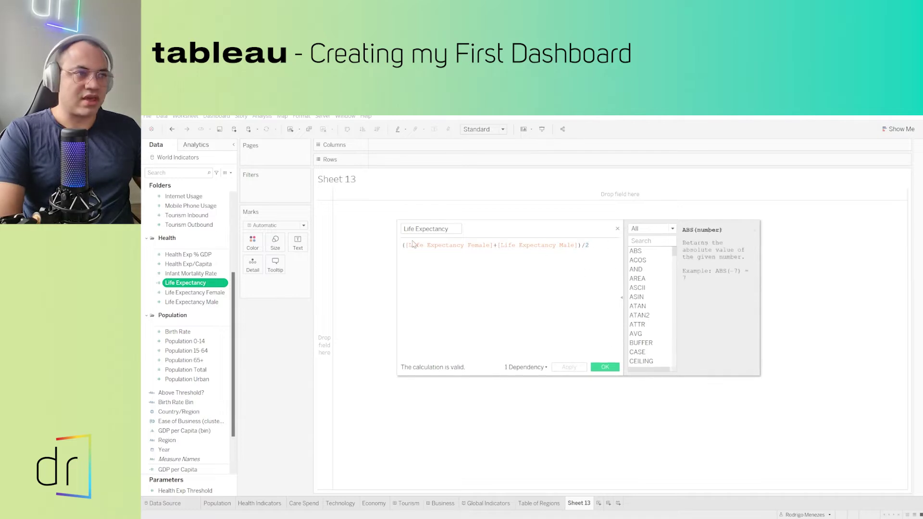
pyautogui.moveTo(403, 245); pyautogui.dragTo(590, 246)
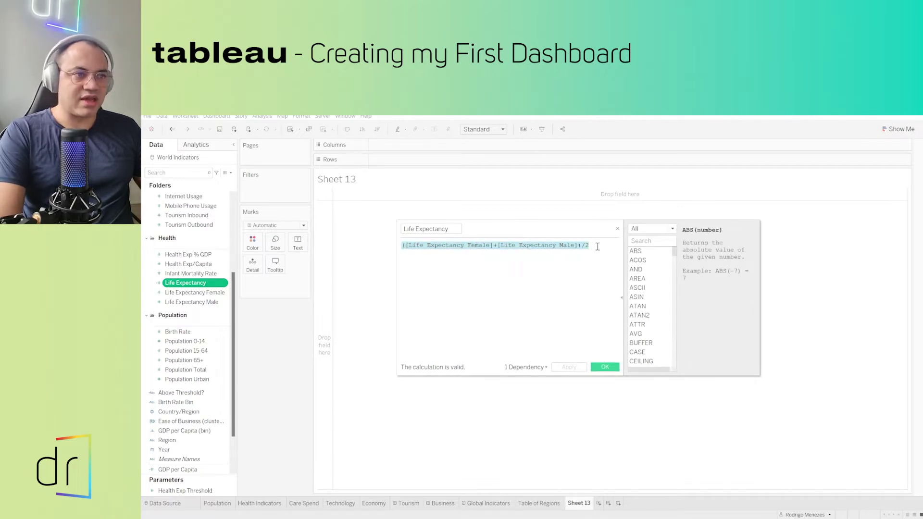
pyautogui.click(605, 367)
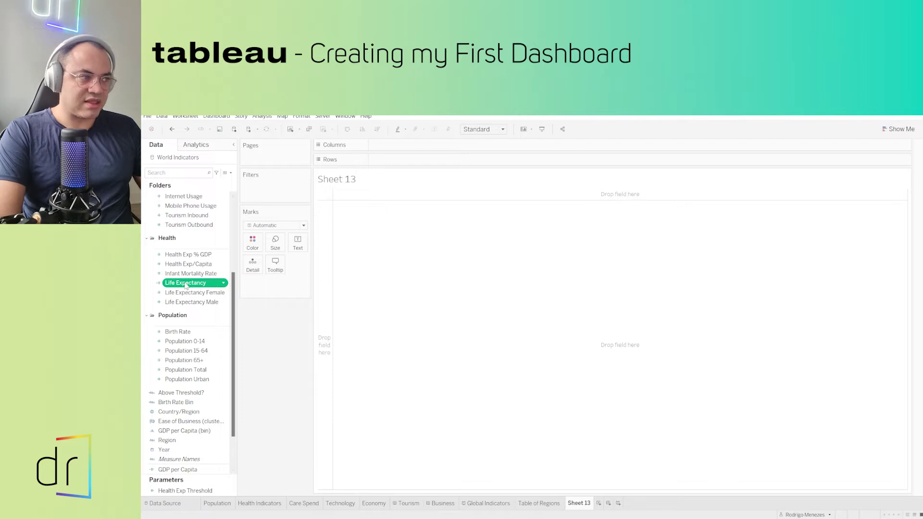
# - Build a bar chart of summed Life Expectancy on rows, broken down by Region on columns
pyautogui.moveTo(195, 287); pyautogui.dragTo(398, 160)
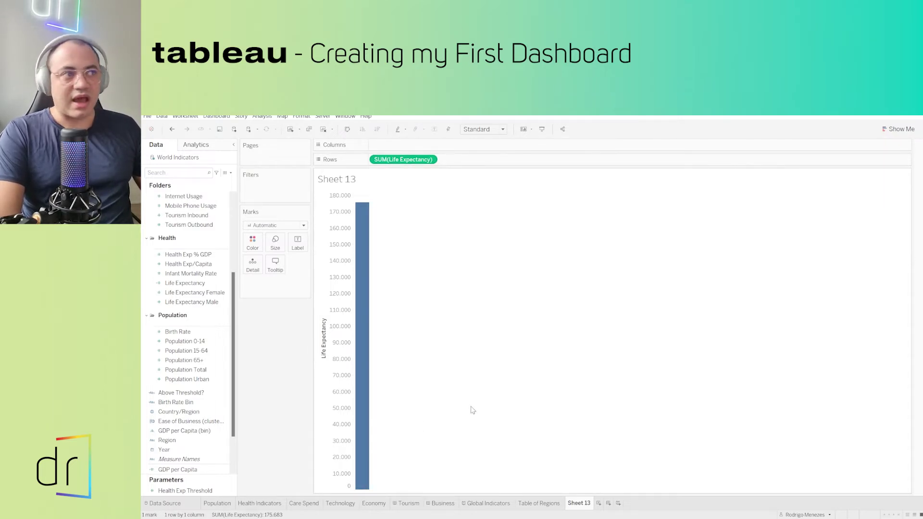
pyautogui.scroll(-3, 206, 308)
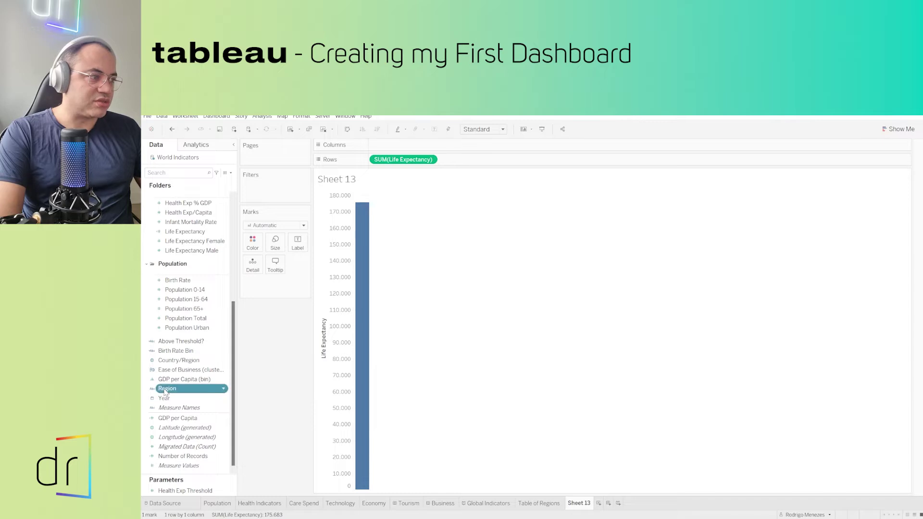
pyautogui.moveTo(165, 392); pyautogui.dragTo(384, 147)
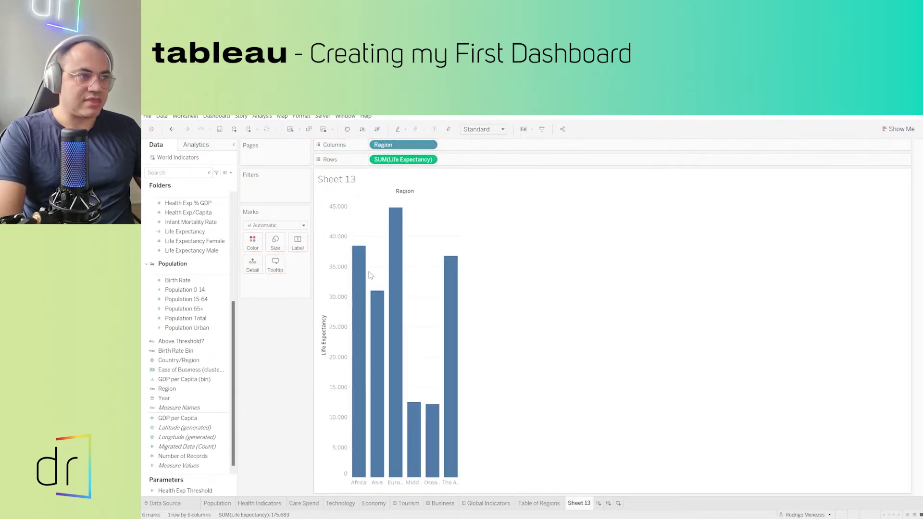
pyautogui.moveTo(359, 477)
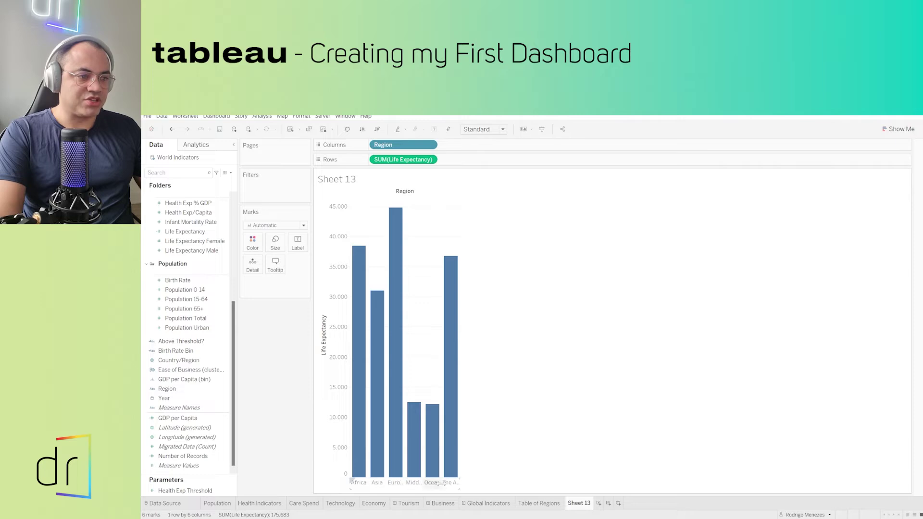
pyautogui.moveTo(366, 375)
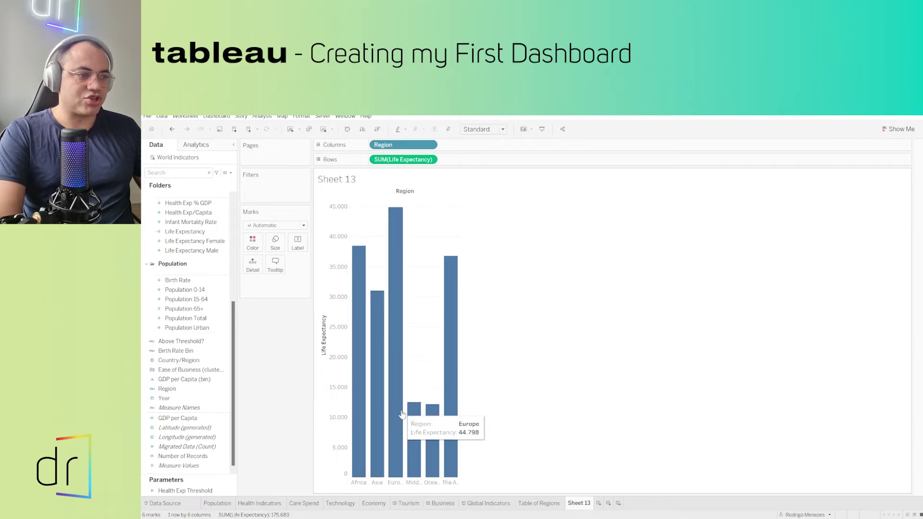
pyautogui.moveTo(361, 448)
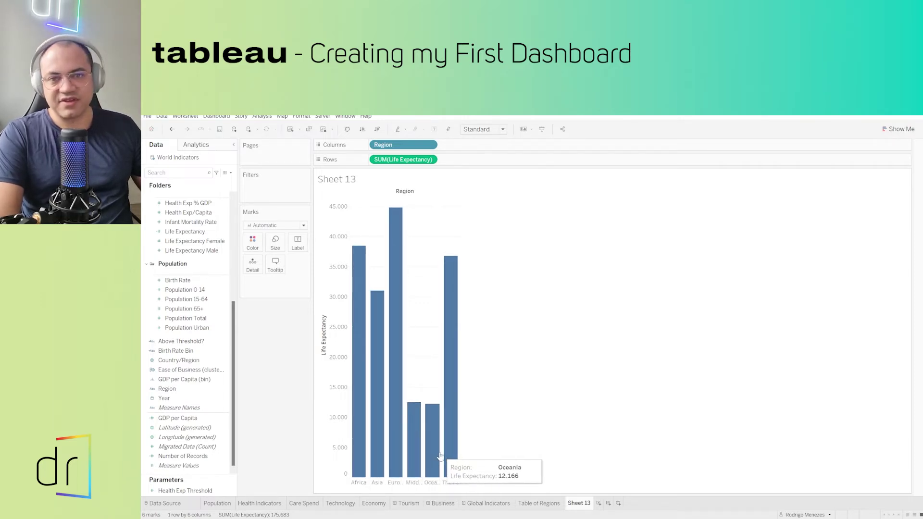
pyautogui.moveTo(409, 460)
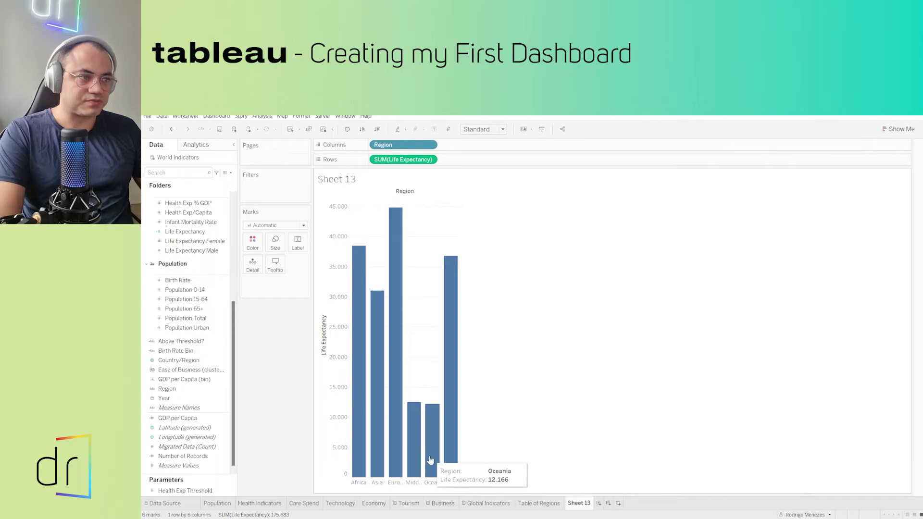
pyautogui.moveTo(384, 215)
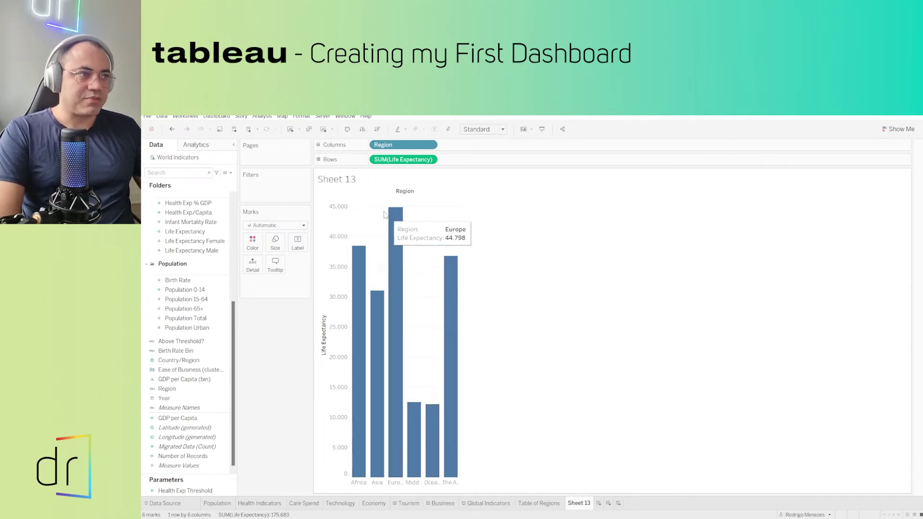
# - Open the worksheet title for editing and examine its <Sheet Name> placeholder
pyautogui.rightClick(351, 184)
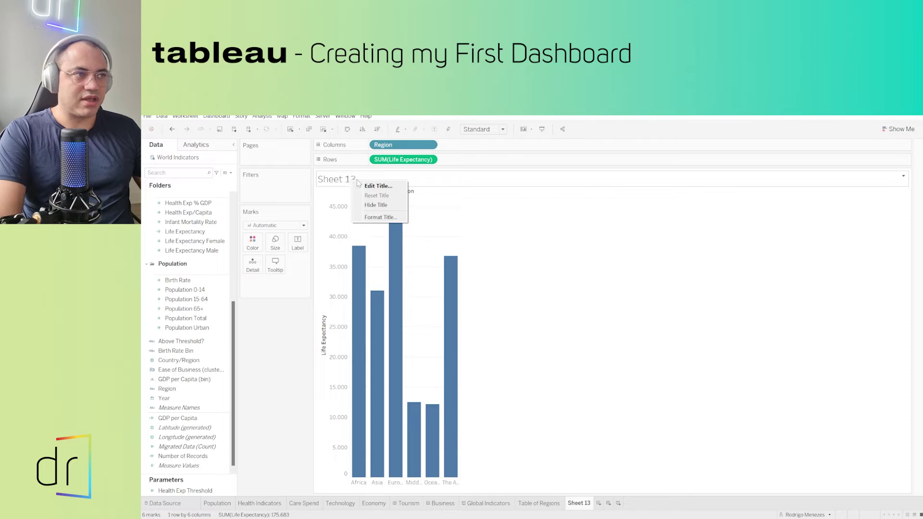
pyautogui.click(373, 187)
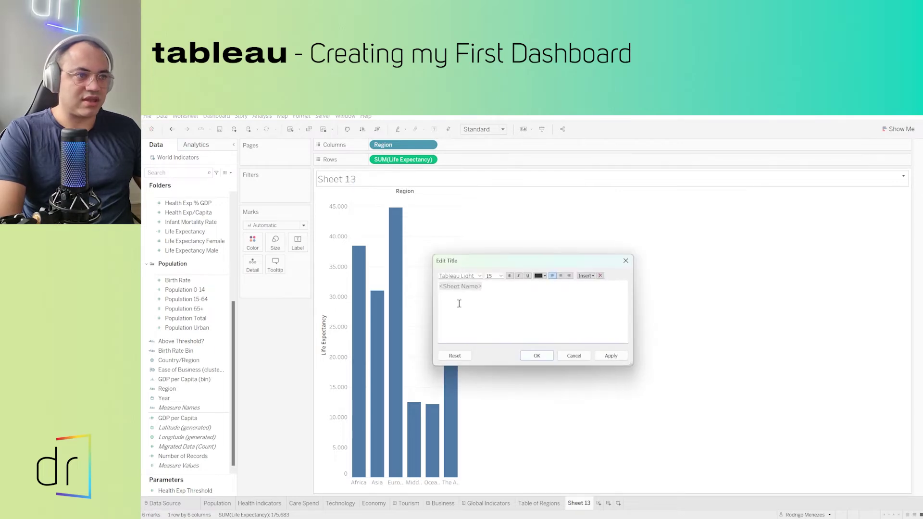
pyautogui.moveTo(484, 287); pyautogui.dragTo(440, 286)
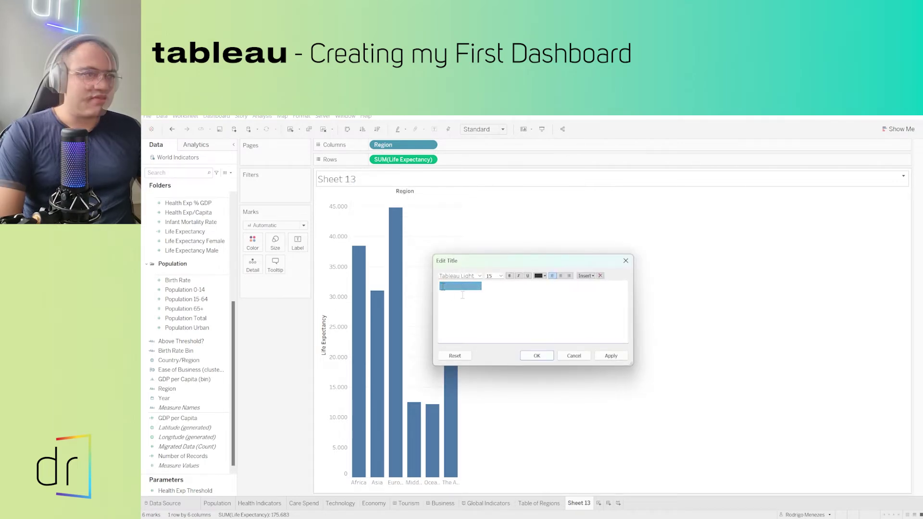
pyautogui.click(492, 287)
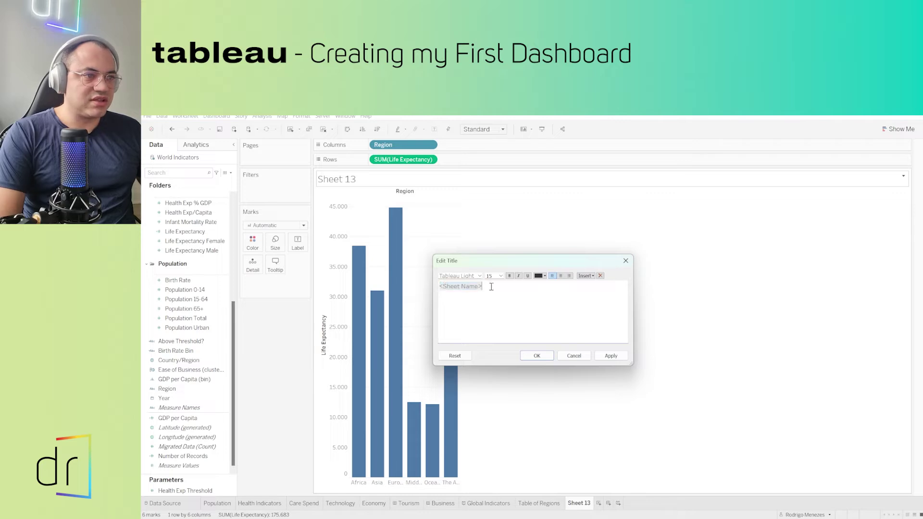
pyautogui.moveTo(446, 289); pyautogui.dragTo(482, 289)
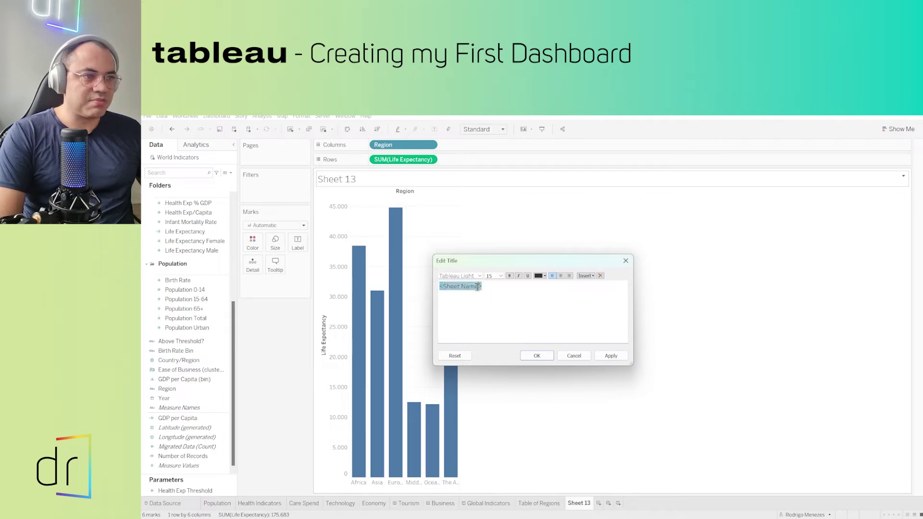
pyautogui.click(480, 288)
pyautogui.doubleClick(481, 287)
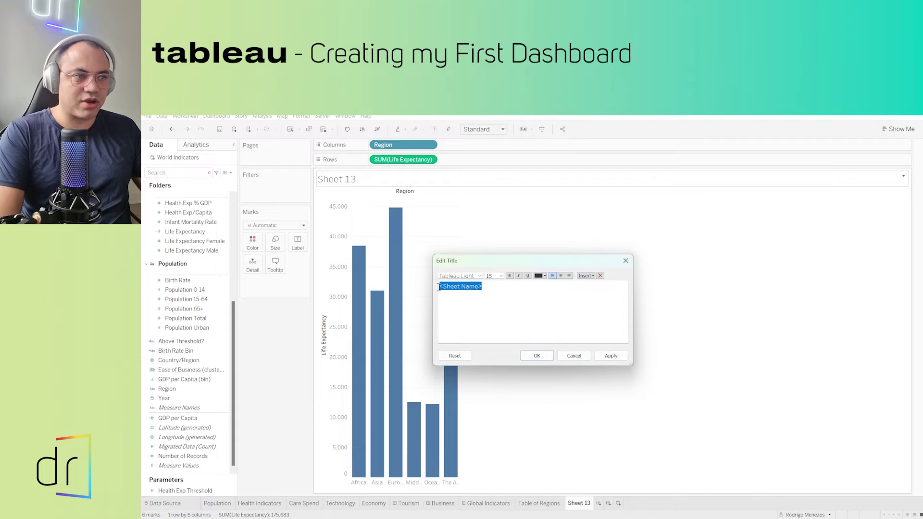
pyautogui.click(476, 287)
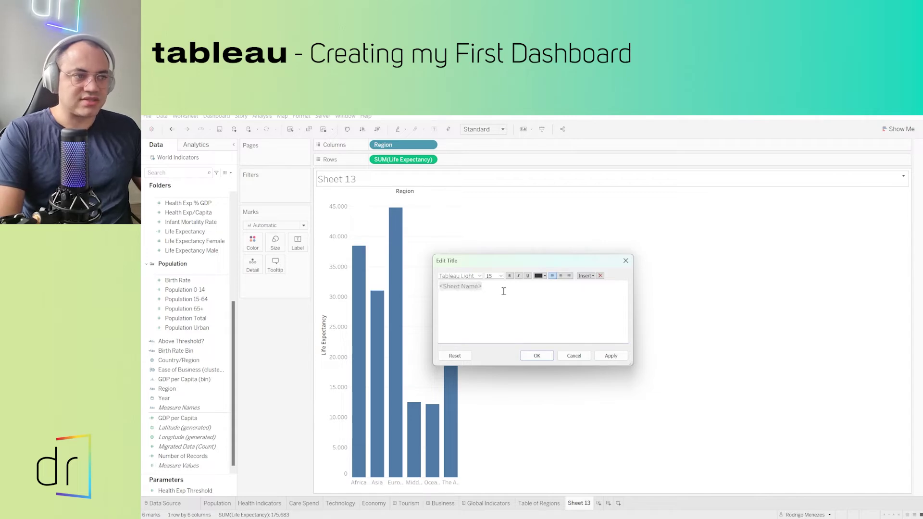
# - Format the worksheet title's sheet name placeholder in Druk Text Wide at size 12 and apply it to the title
pyautogui.moveTo(503, 292); pyautogui.dragTo(438, 288)
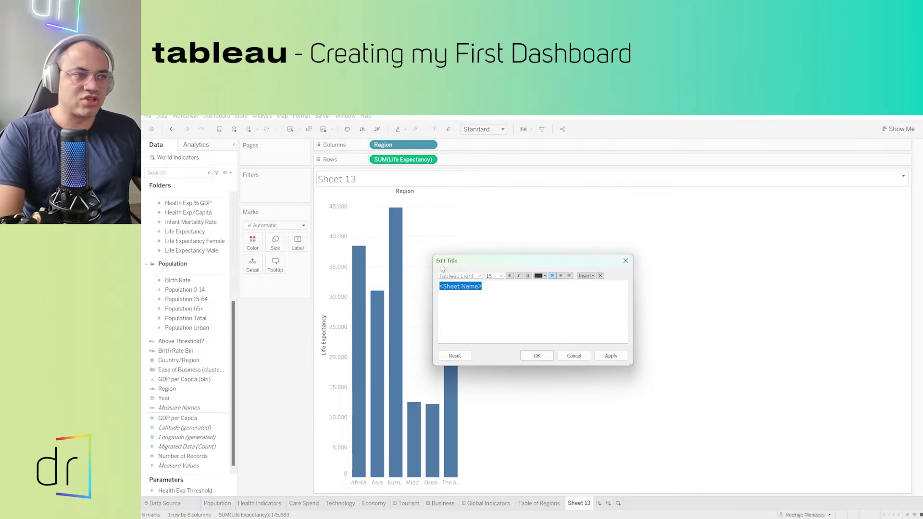
pyautogui.click(479, 276)
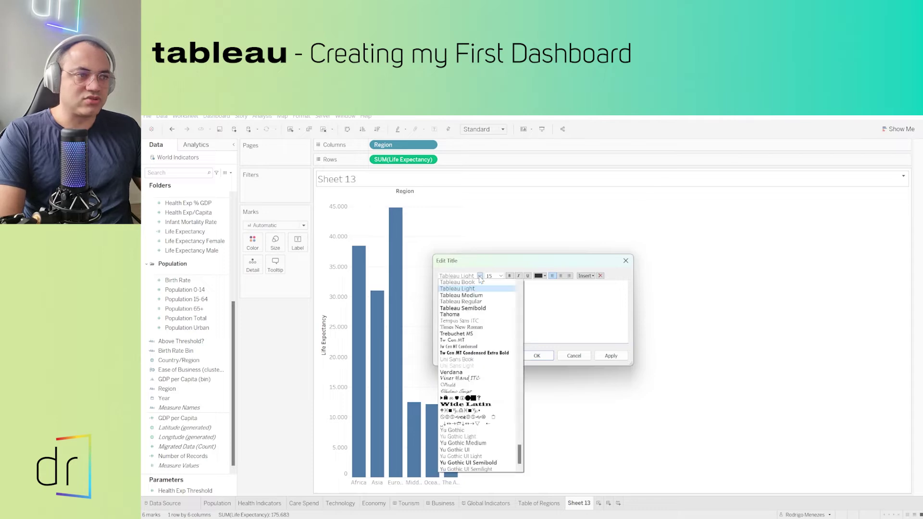
pyautogui.scroll(15, 481, 398)
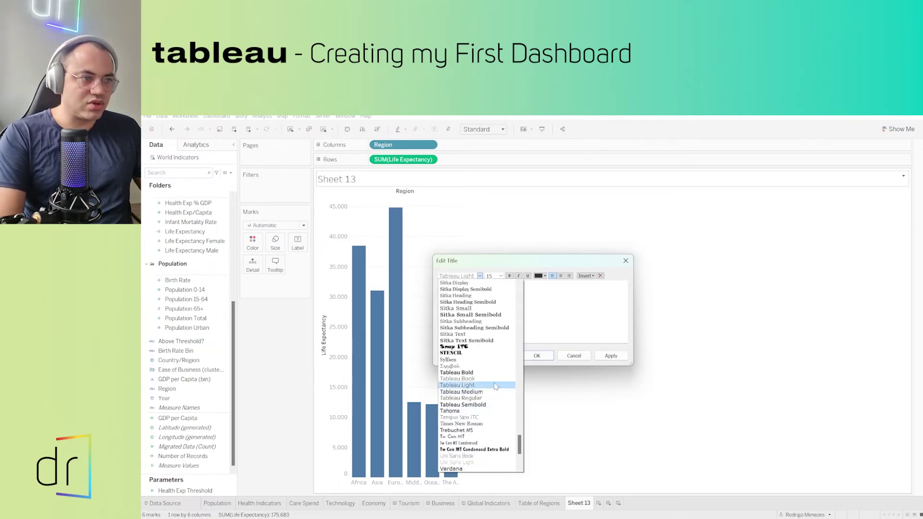
pyautogui.scroll(15, 498, 382)
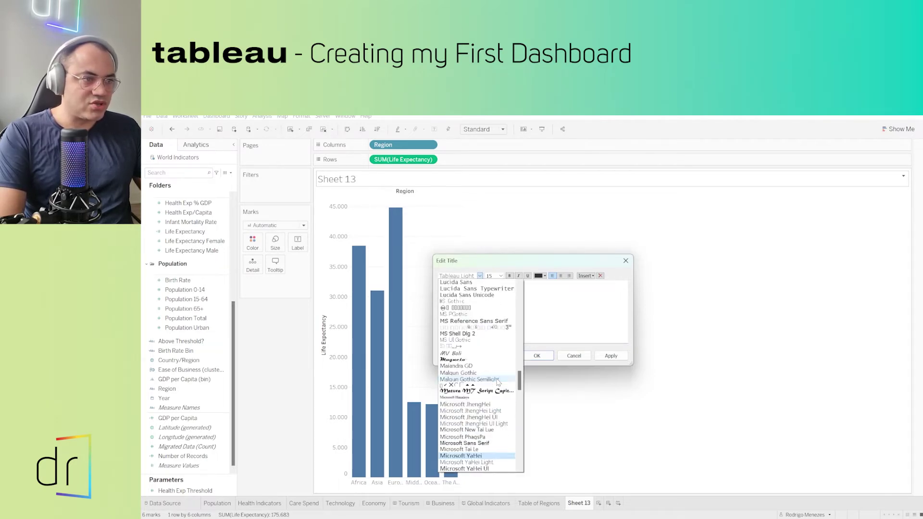
pyautogui.scroll(2, 476, 383)
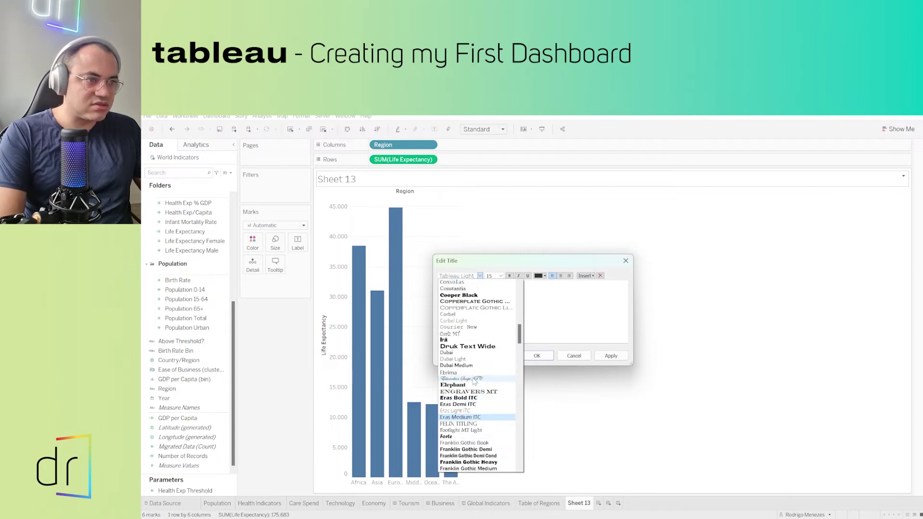
pyautogui.click(477, 351)
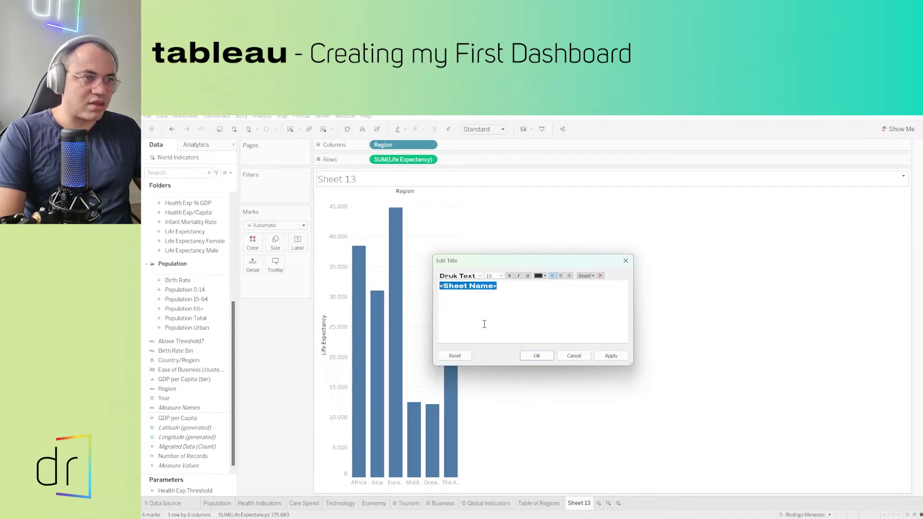
pyautogui.click(500, 275)
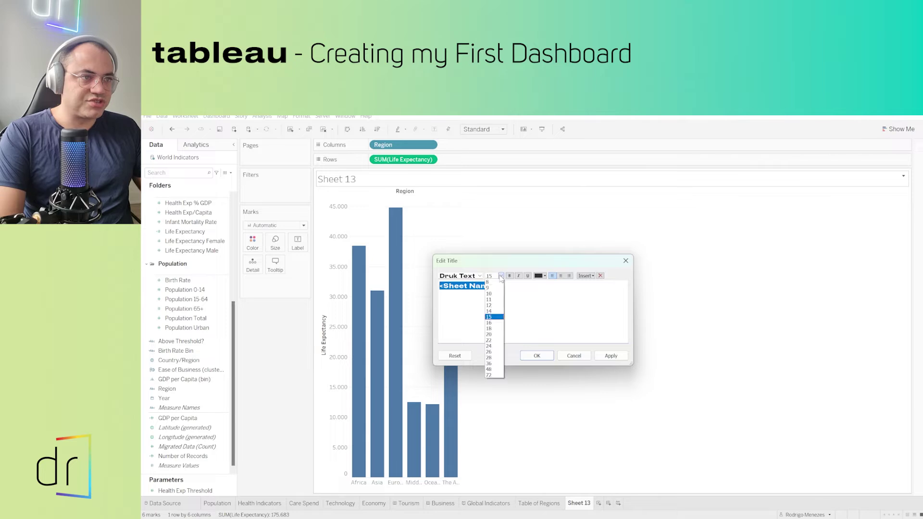
pyautogui.click(498, 306)
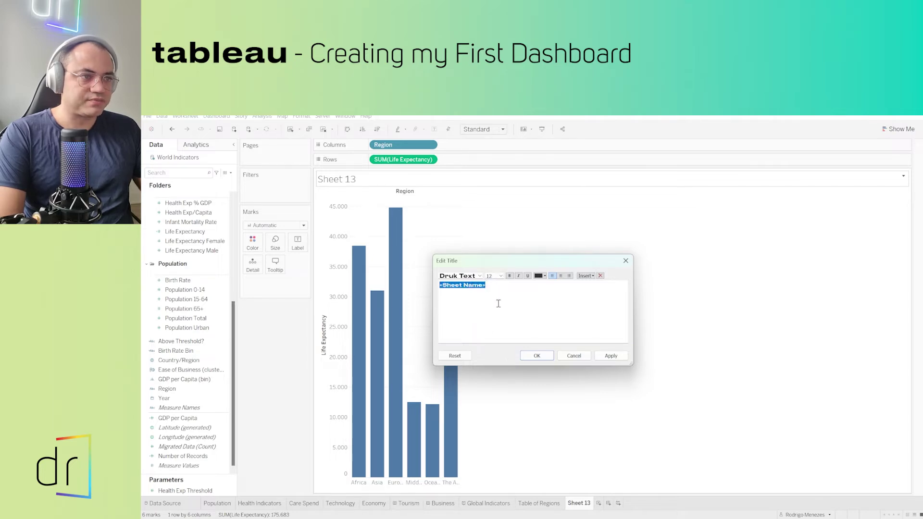
pyautogui.click(611, 356)
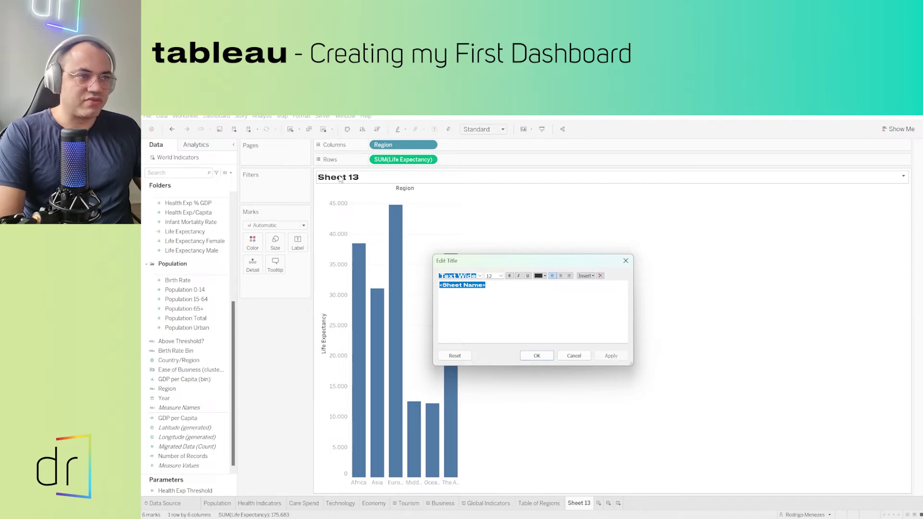
pyautogui.click(536, 356)
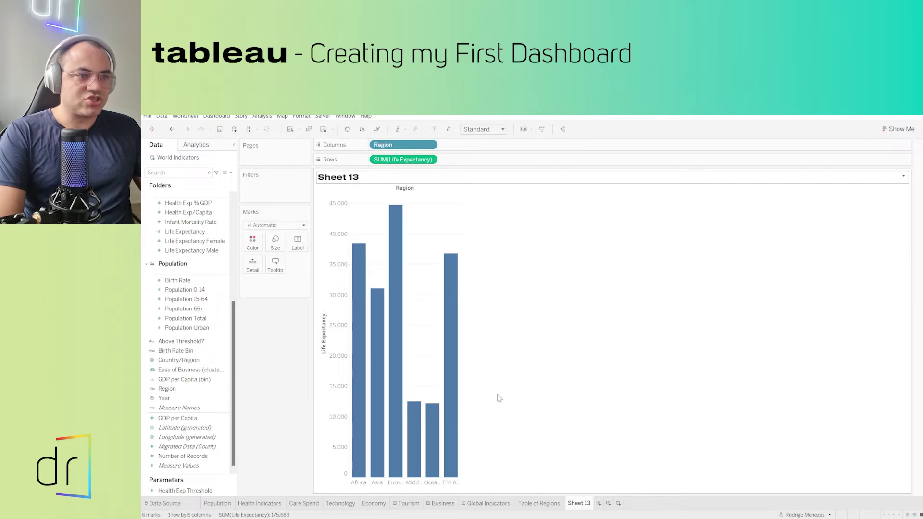
# - Rename the worksheet Sheet 13 as Total Expectancy
pyautogui.doubleClick(577, 505)
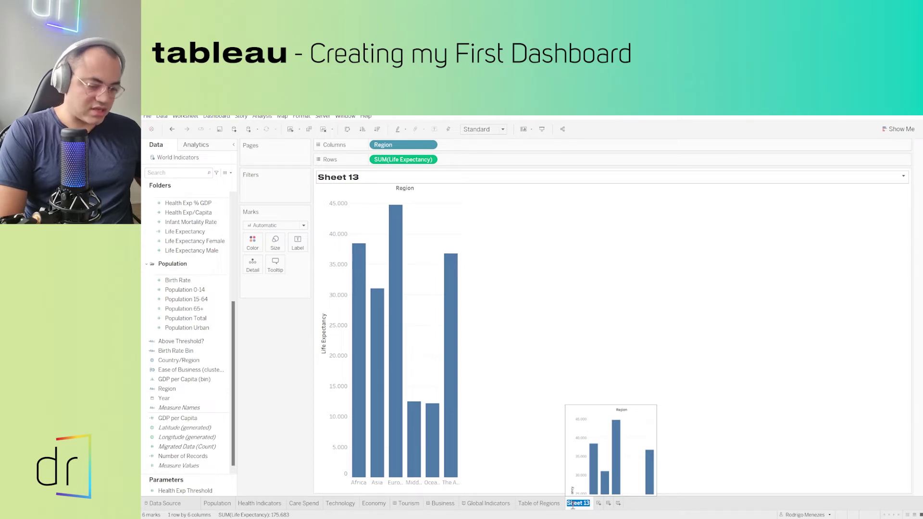
pyautogui.write('Expec')
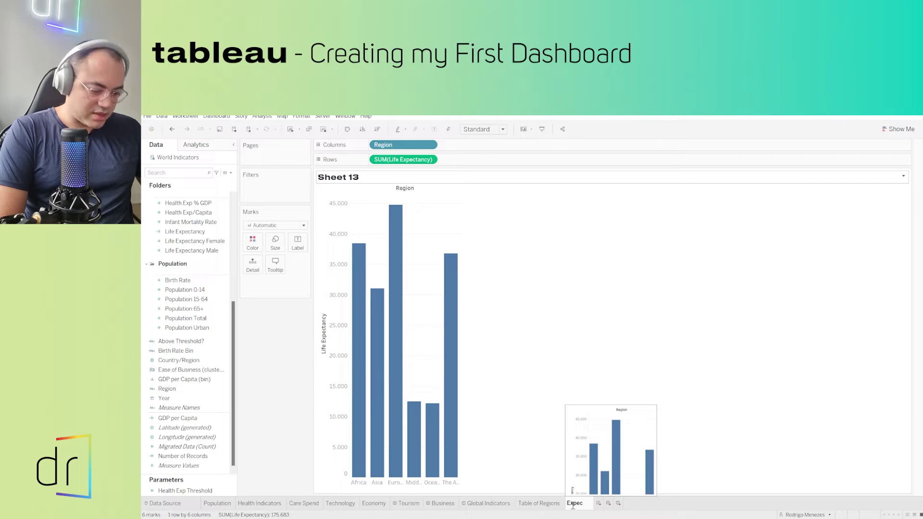
pyautogui.write('tancy')
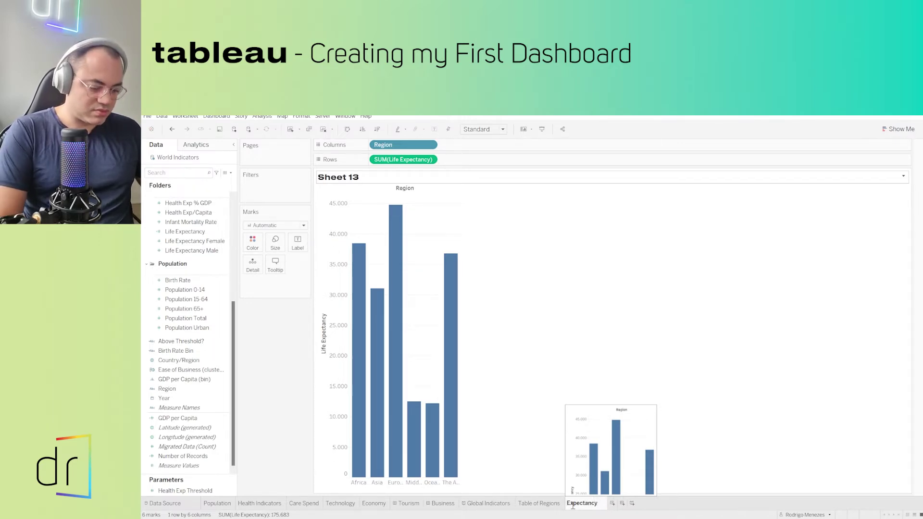
pyautogui.write('General')
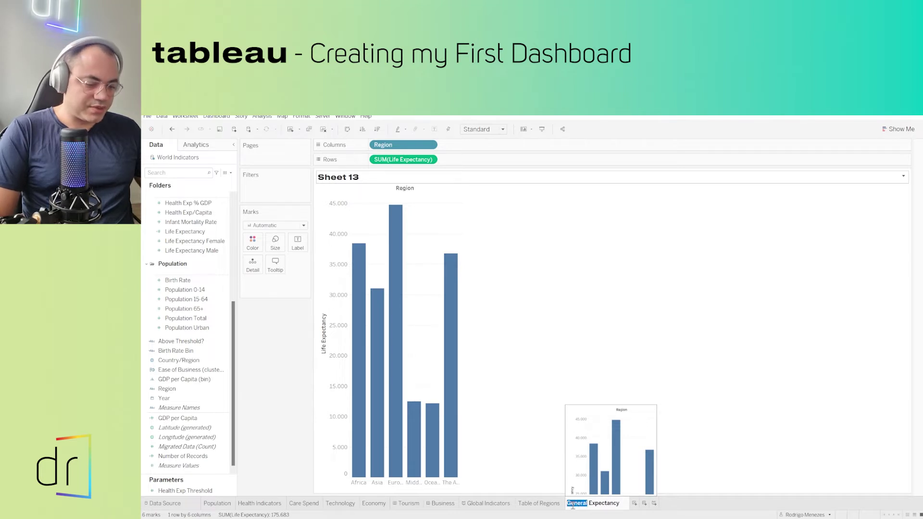
pyautogui.write('Total')
pyautogui.press('Return')
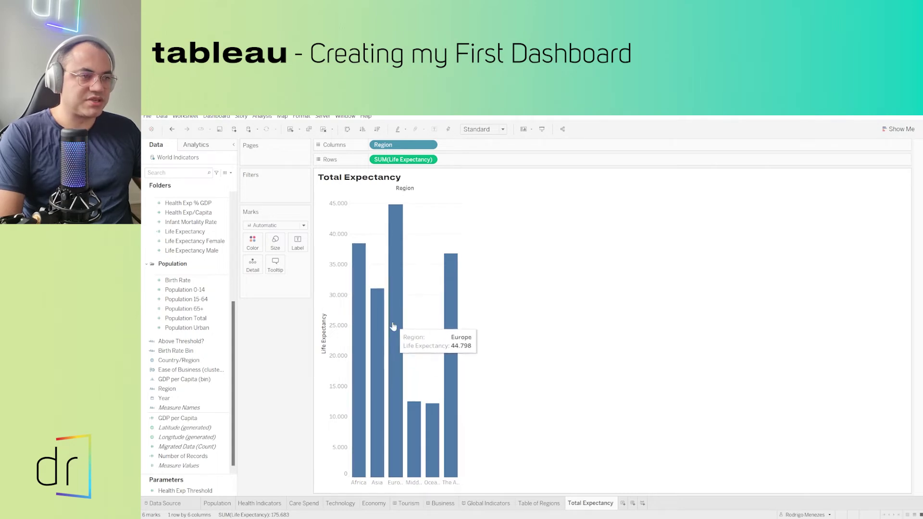
# - Hide the header of the vertical Life Expectancy axis in the bar chart
pyautogui.moveTo(397, 349)
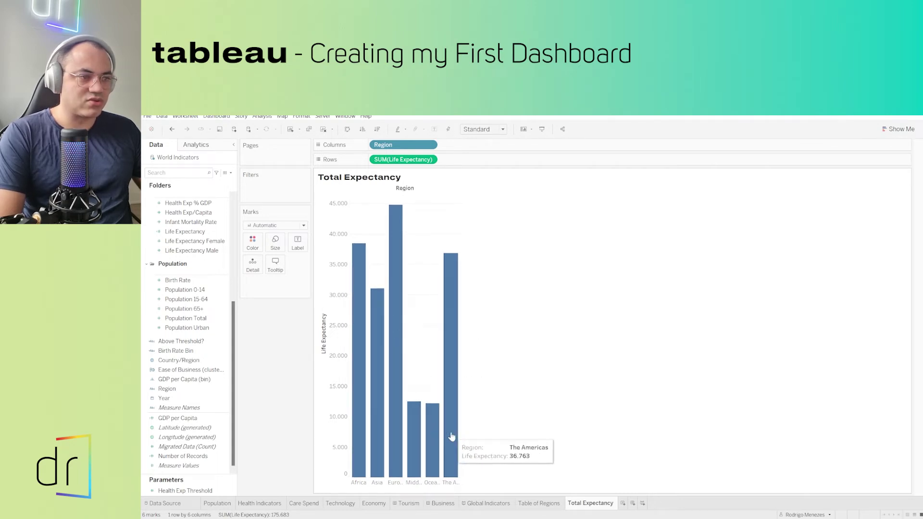
pyautogui.moveTo(417, 437)
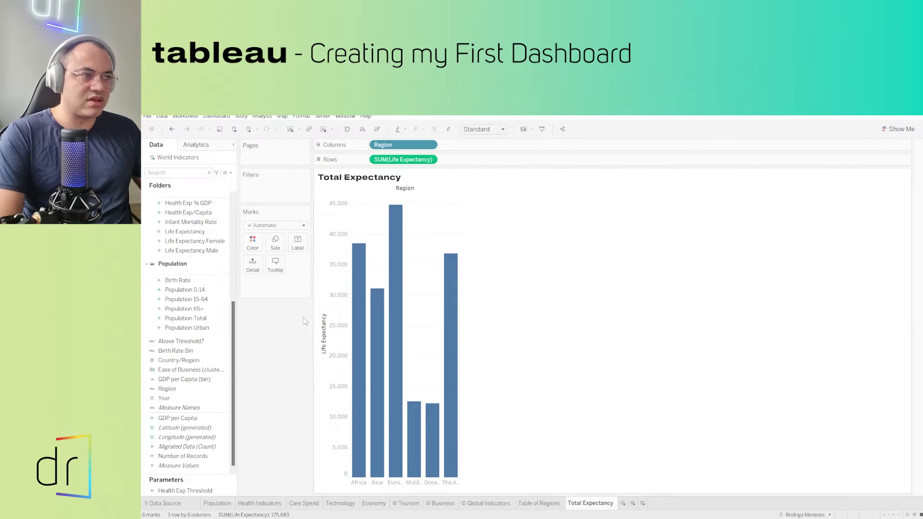
pyautogui.rightClick(331, 213)
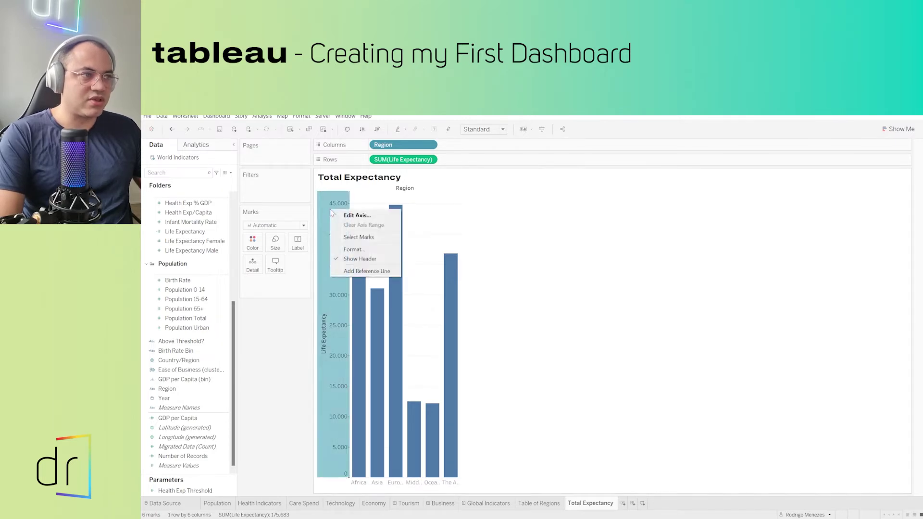
pyautogui.click(360, 259)
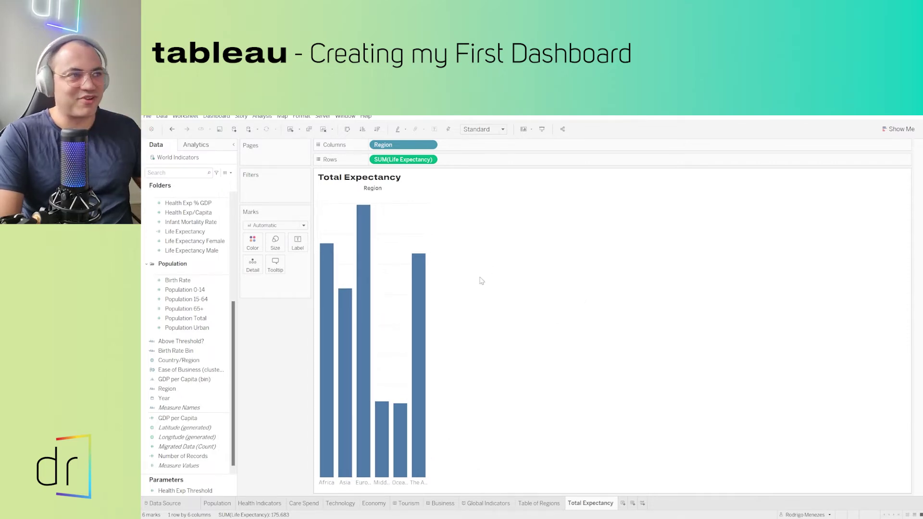
# - Show the Life Expectancy axis header again through its field on rows, and hide it once more from the axis
pyautogui.rightClick(402, 162)
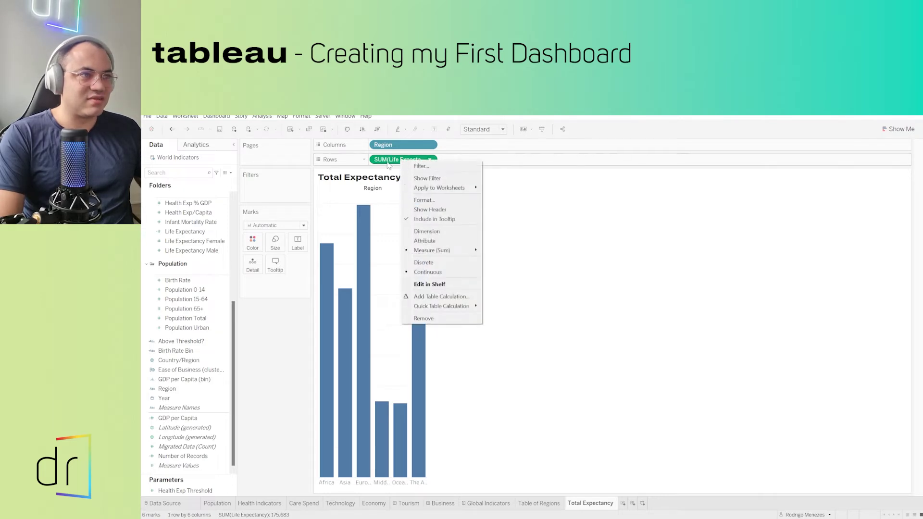
pyautogui.rightClick(389, 161)
pyautogui.click(417, 209)
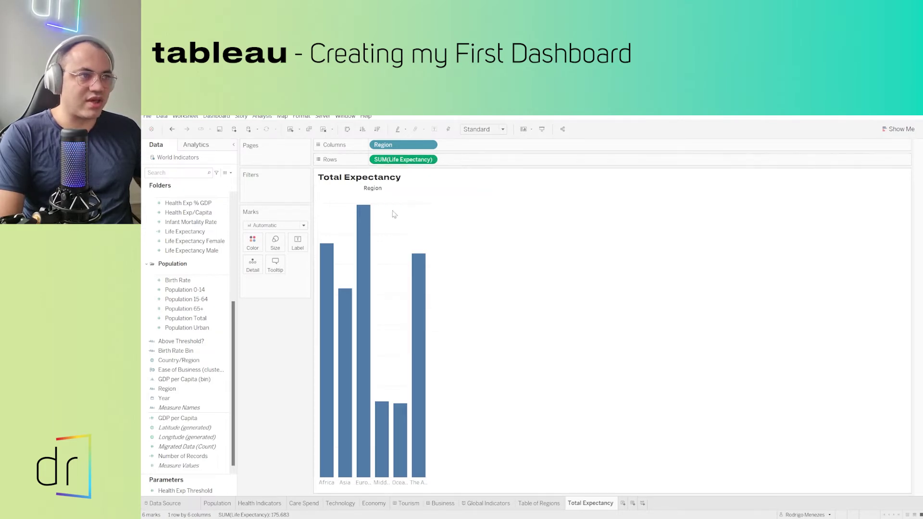
pyautogui.rightClick(335, 203)
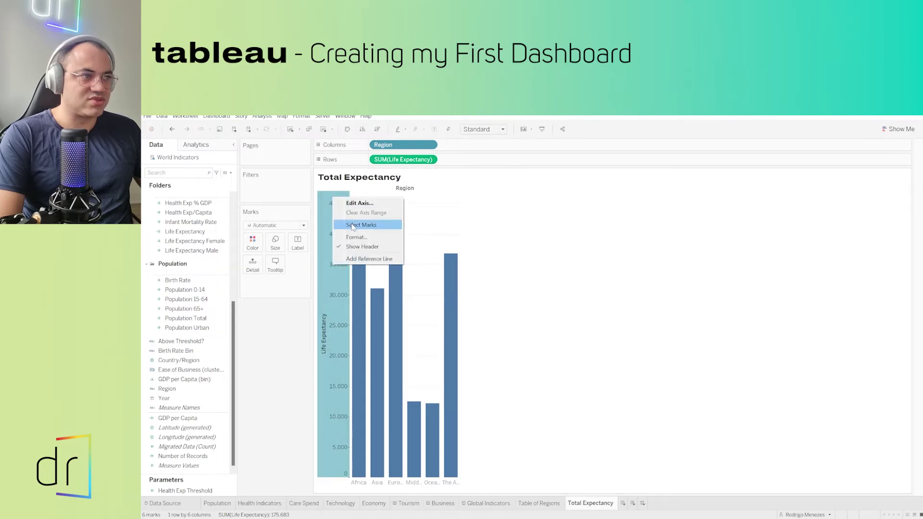
pyautogui.click(354, 249)
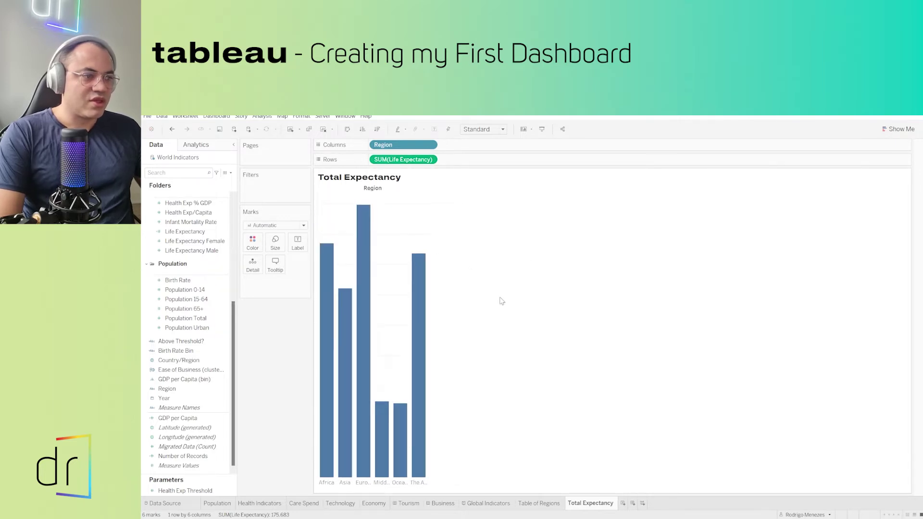
# - Hide the Region field label for columns above the bars
pyautogui.rightClick(380, 191)
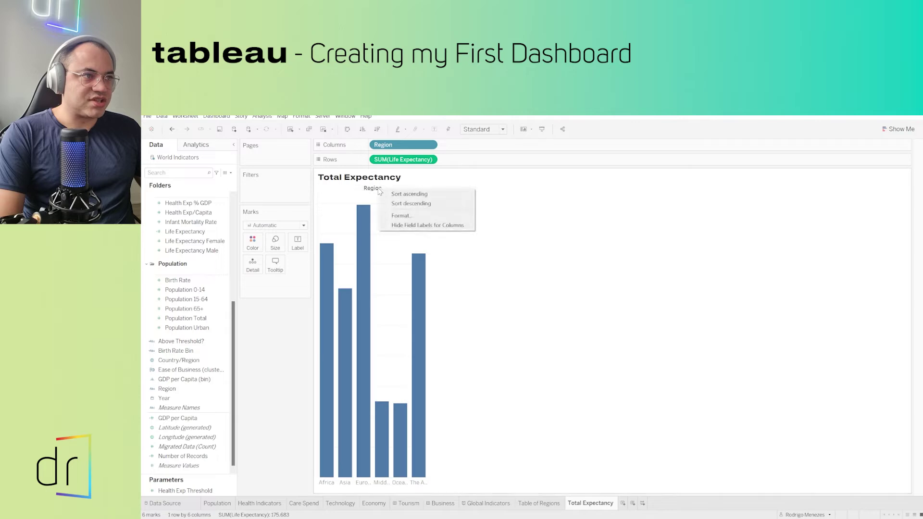
pyautogui.rightClick(370, 190)
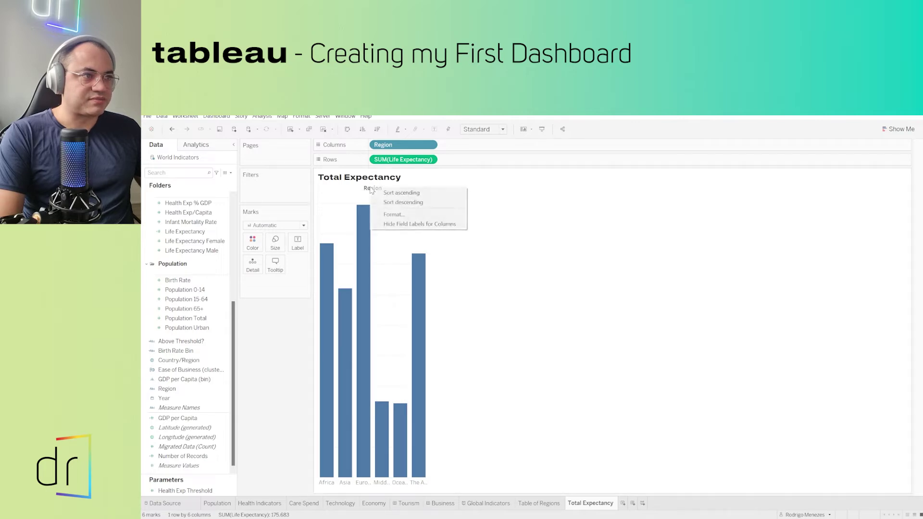
pyautogui.click(432, 225)
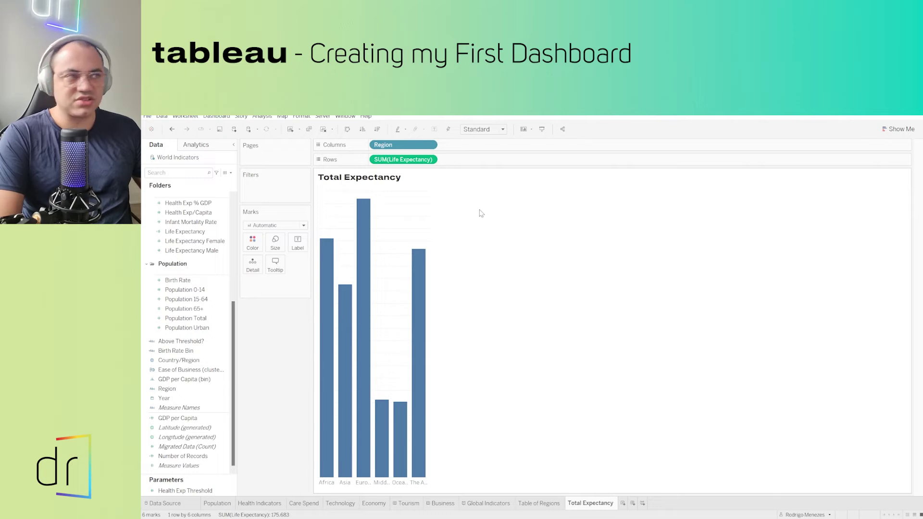
# - Format the Region header labels under the bars with the Uni Sans Book font at size 10
pyautogui.rightClick(399, 148)
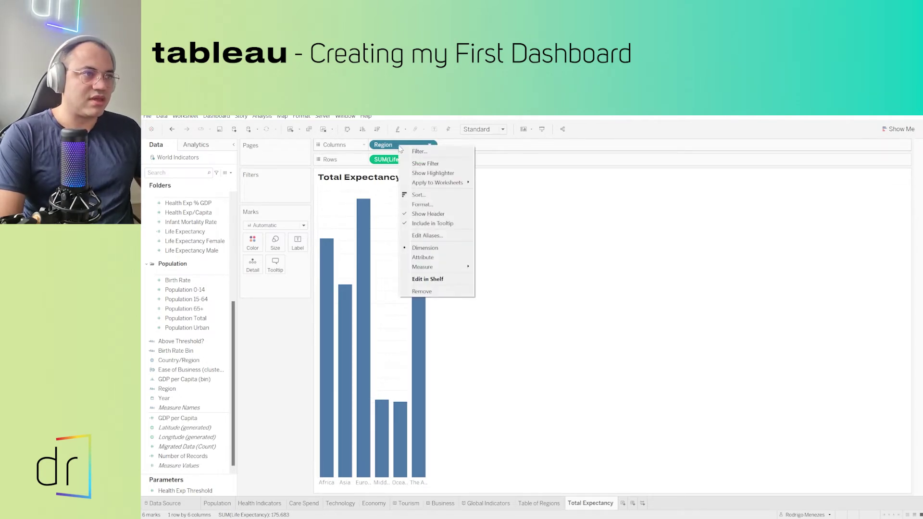
pyautogui.press('Escape')
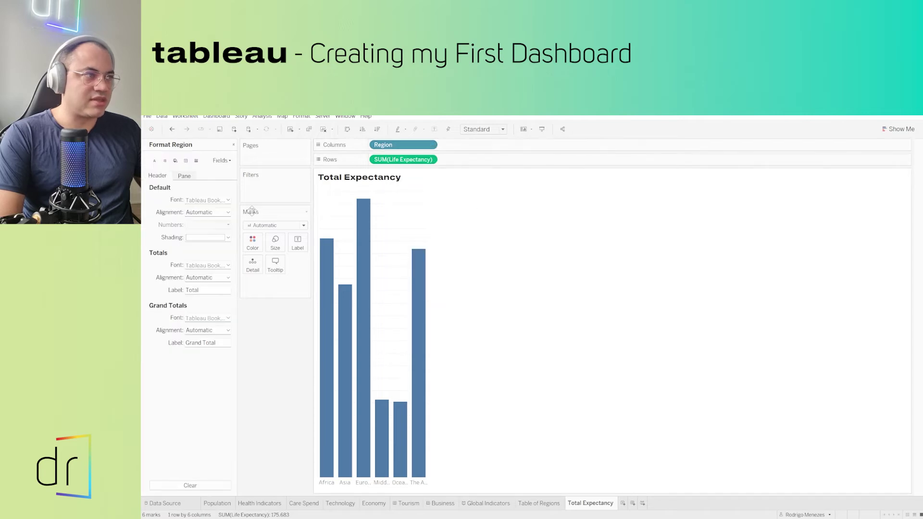
pyautogui.click(228, 201)
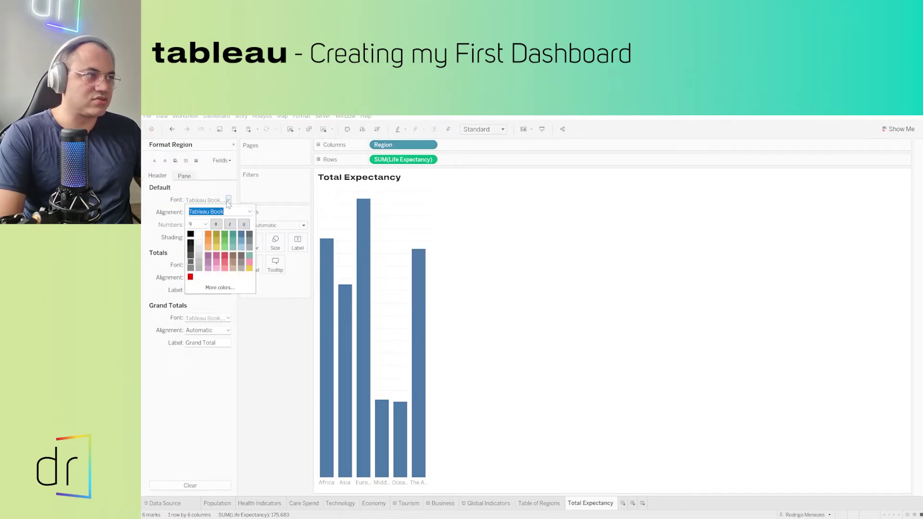
pyautogui.click(250, 211)
pyautogui.scroll(20, 245, 288)
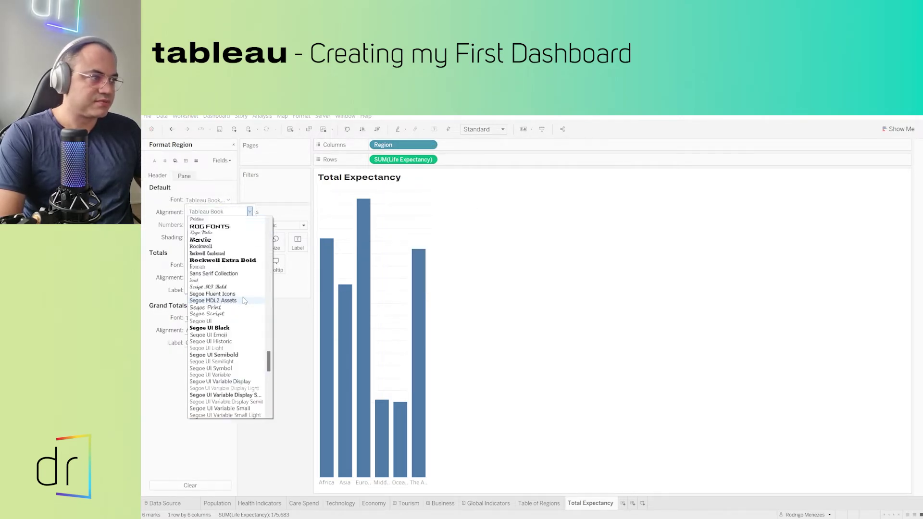
pyautogui.scroll(-20, 246, 301)
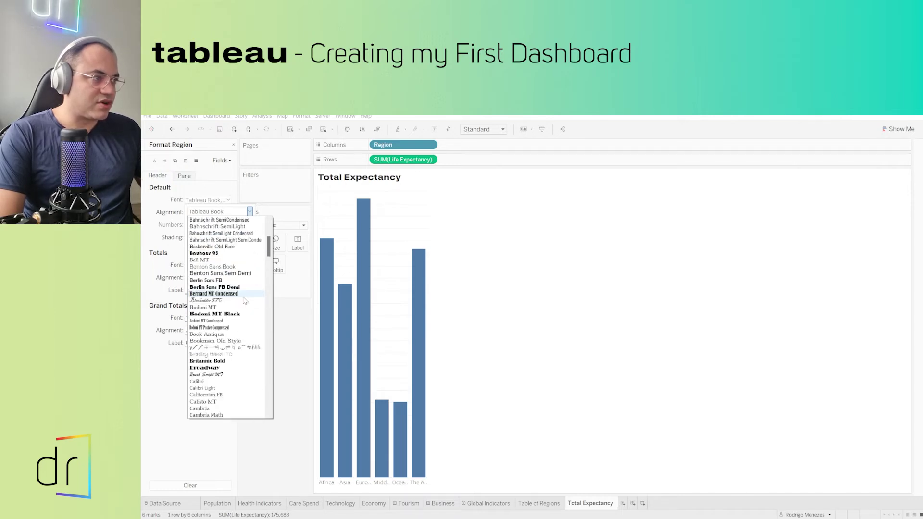
pyautogui.scroll(4, 246, 300)
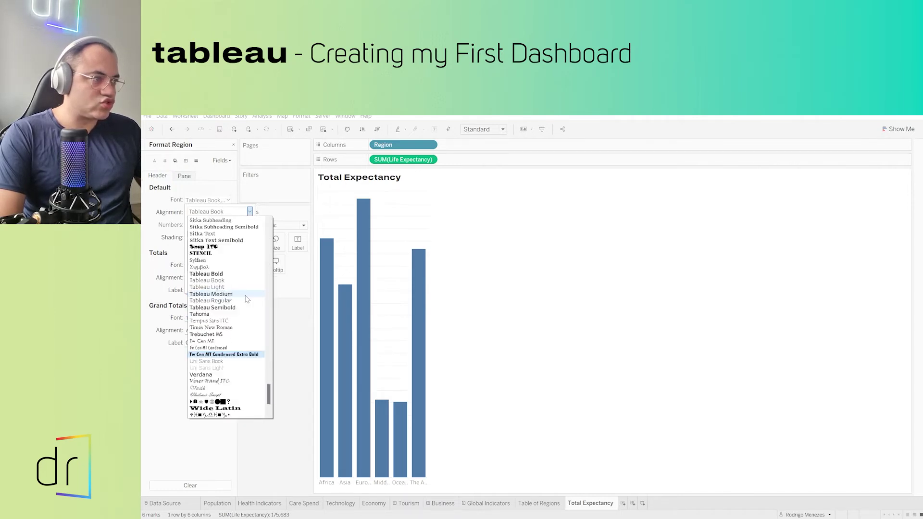
pyautogui.click(224, 323)
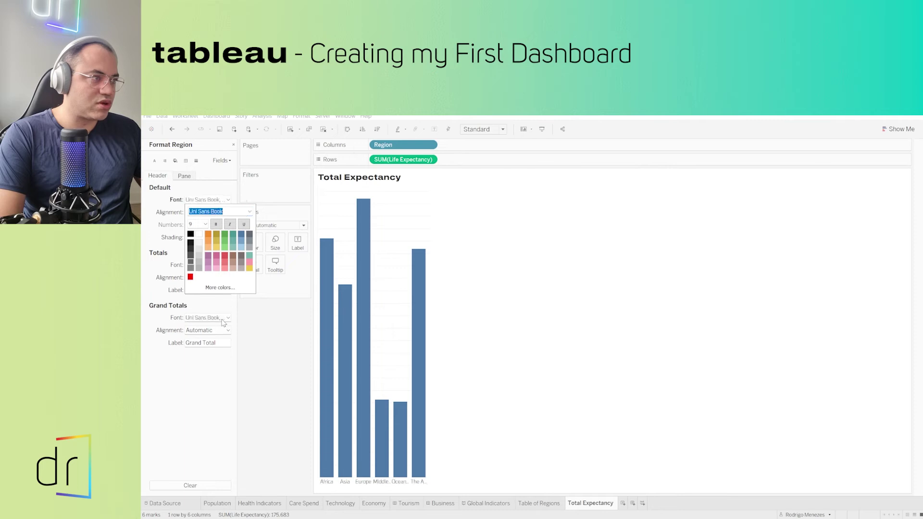
pyautogui.click(205, 226)
pyautogui.click(204, 226)
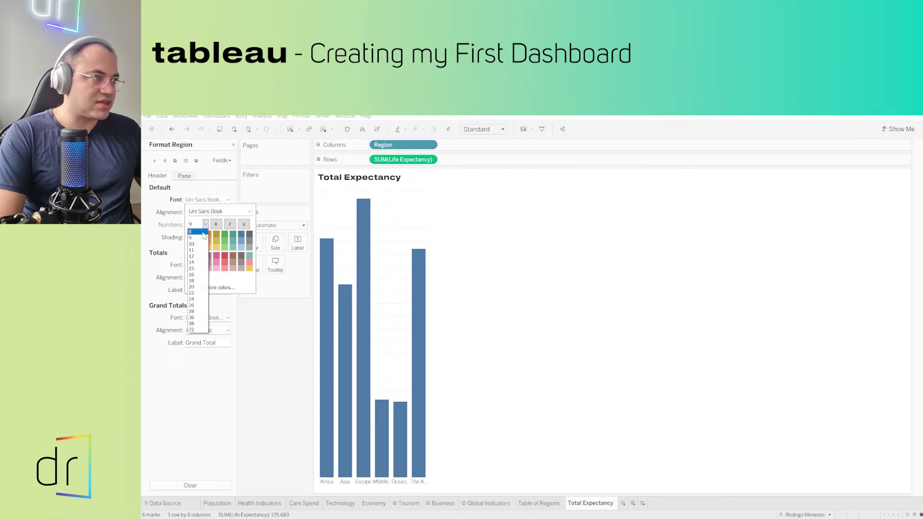
pyautogui.click(202, 244)
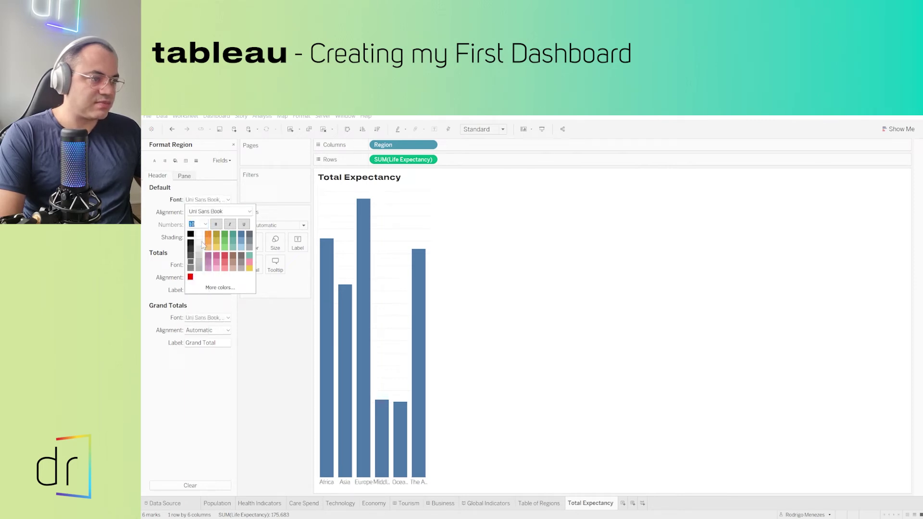
# - Close the font options and fit the Total Expectancy bar chart to Entire View
pyautogui.click(261, 341)
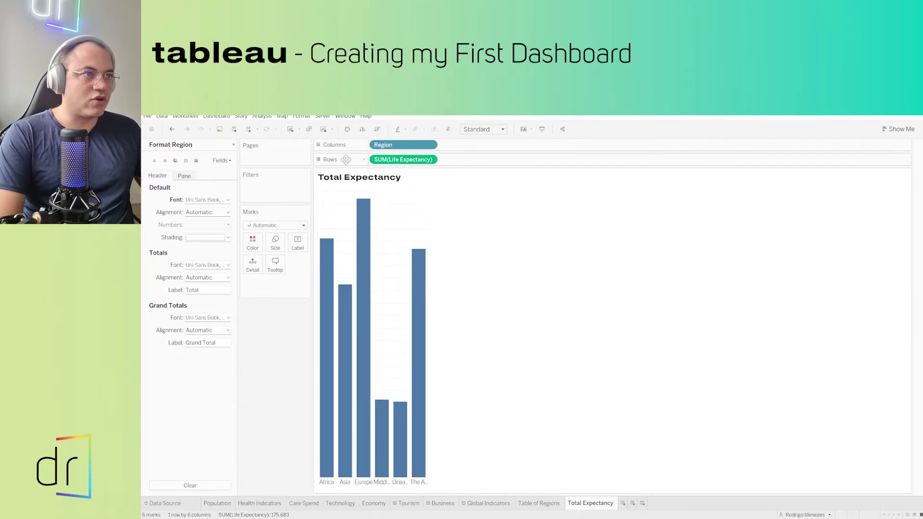
pyautogui.click(502, 131)
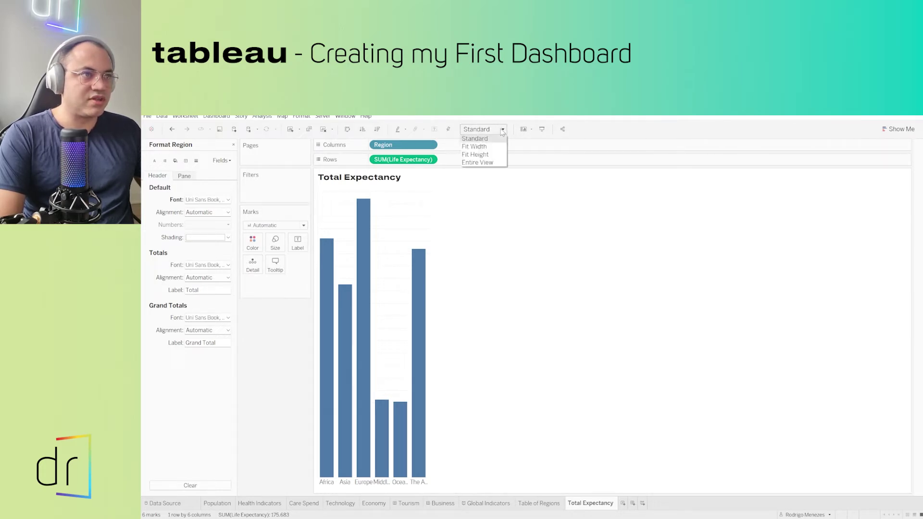
pyautogui.click(481, 163)
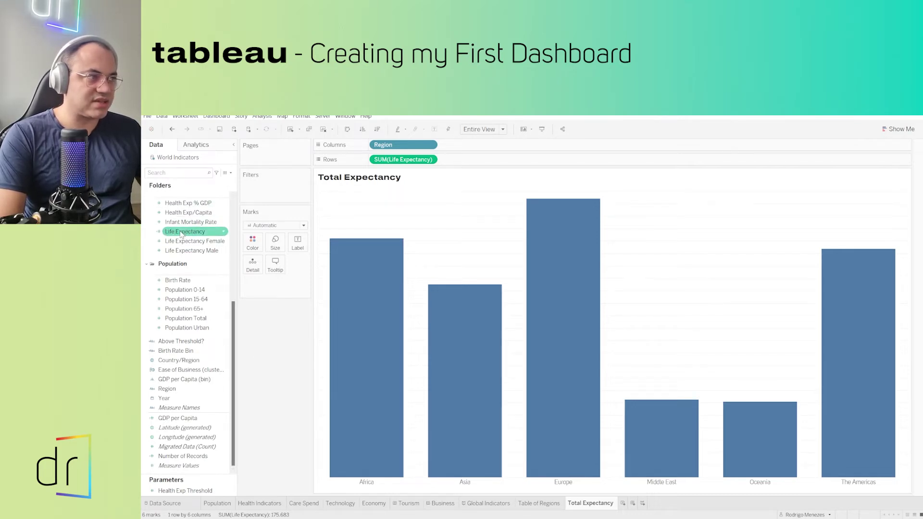
# - Label the bars with Life Expectancy and set the label's aggregation to Average
pyautogui.moveTo(180, 233); pyautogui.dragTo(294, 242)
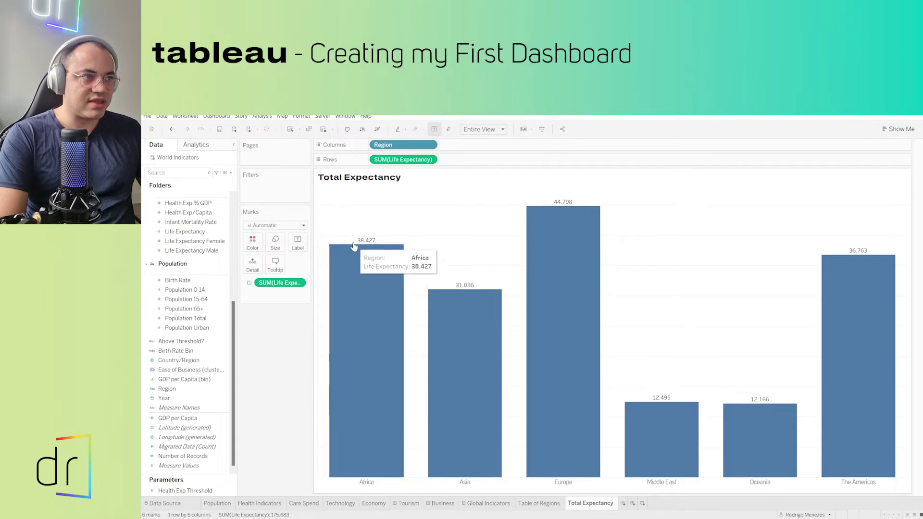
pyautogui.moveTo(551, 224)
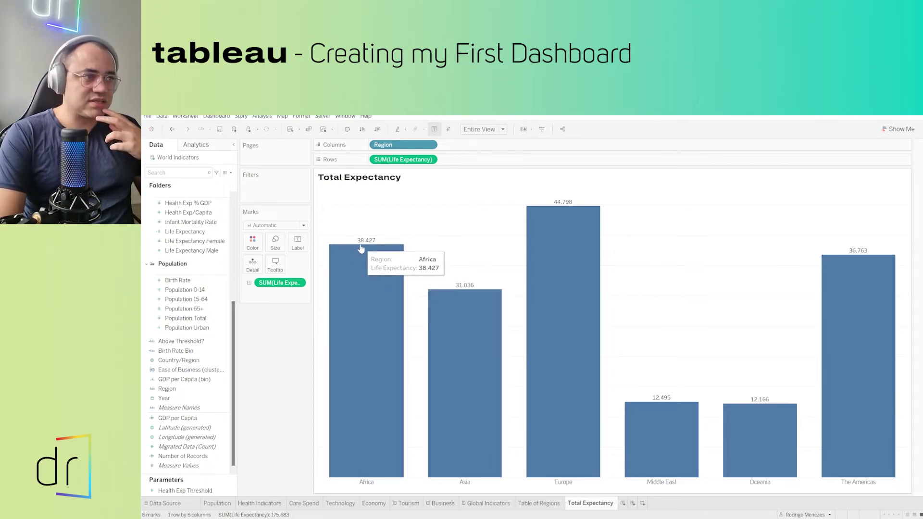
pyautogui.moveTo(361, 262)
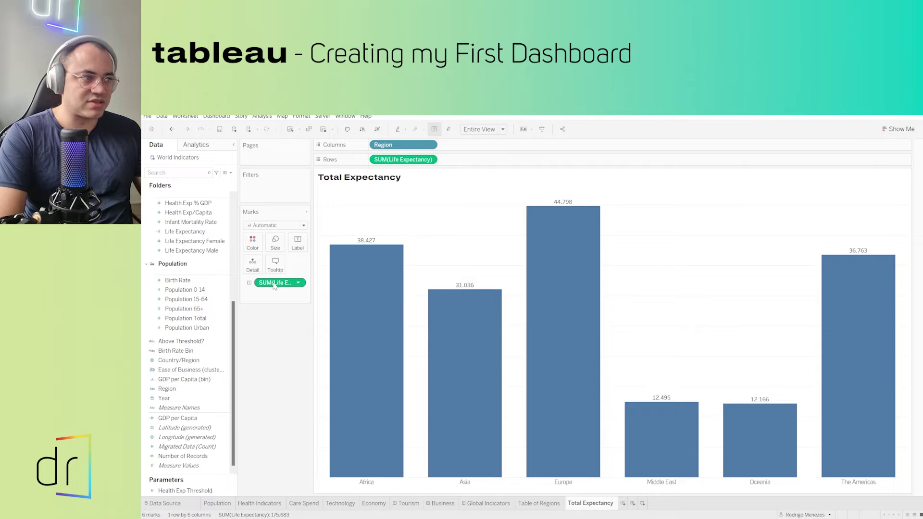
pyautogui.click(299, 284)
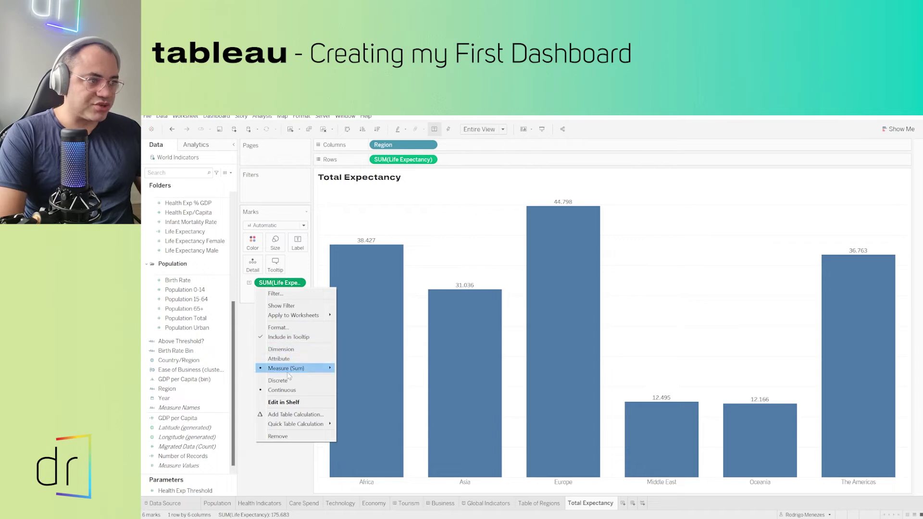
pyautogui.moveTo(287, 374)
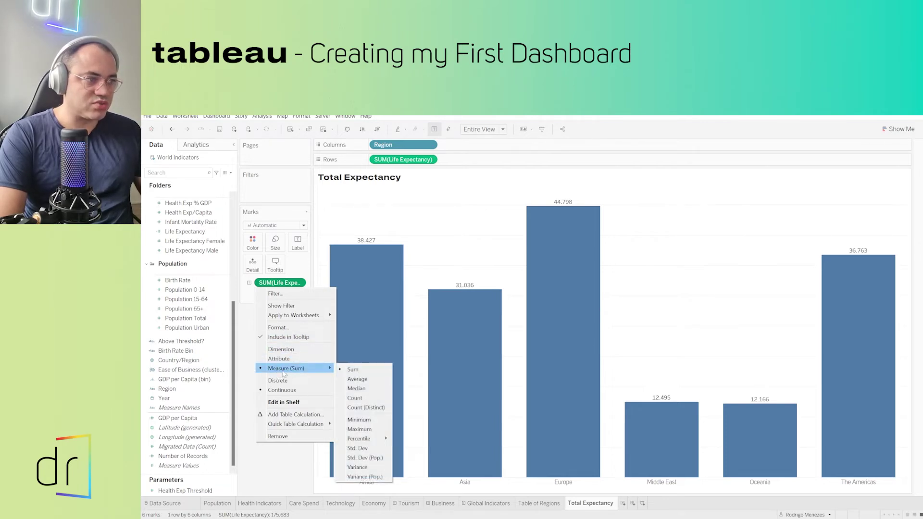
pyautogui.click(354, 380)
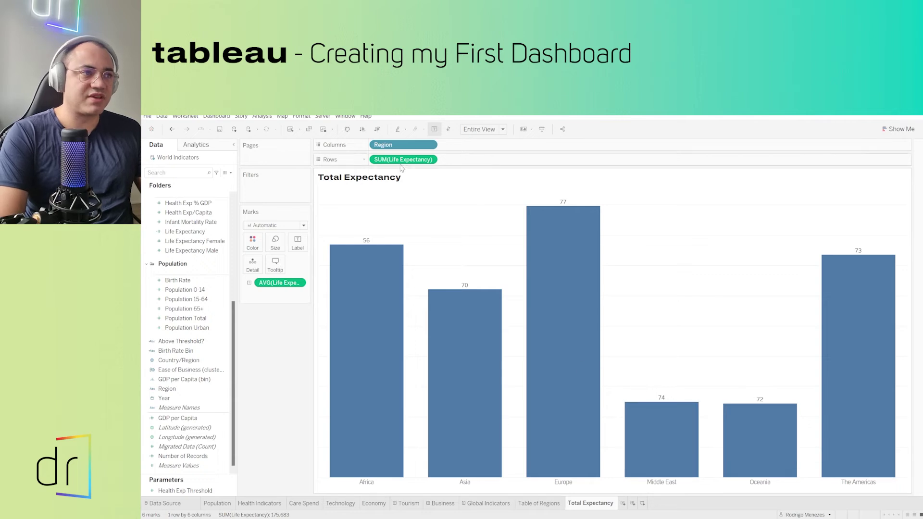
# - Change the Life Expectancy measure on rows to Average so bar heights use the same aggregation as the labels
pyautogui.click(430, 160)
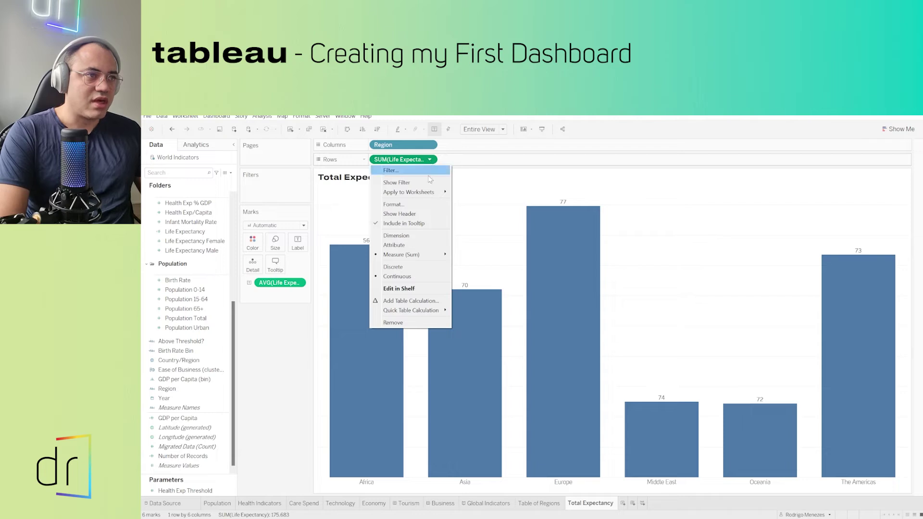
pyautogui.moveTo(422, 260)
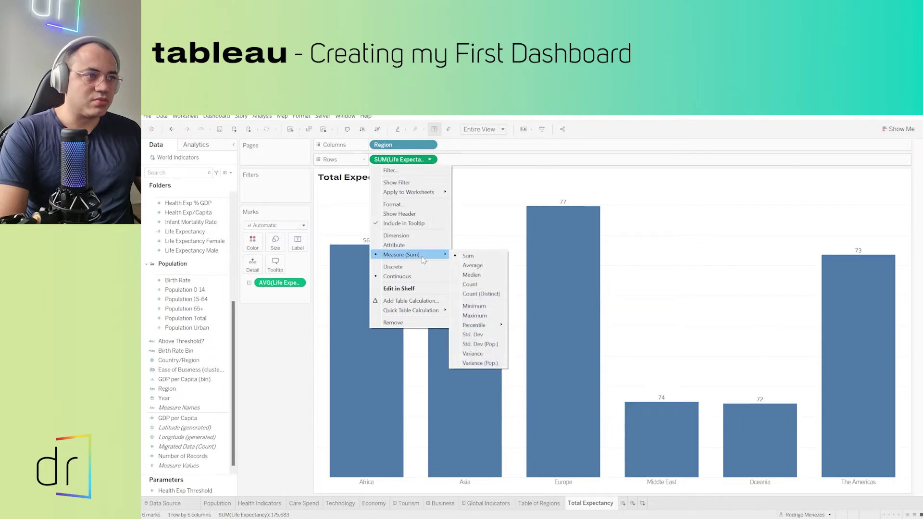
pyautogui.click(474, 267)
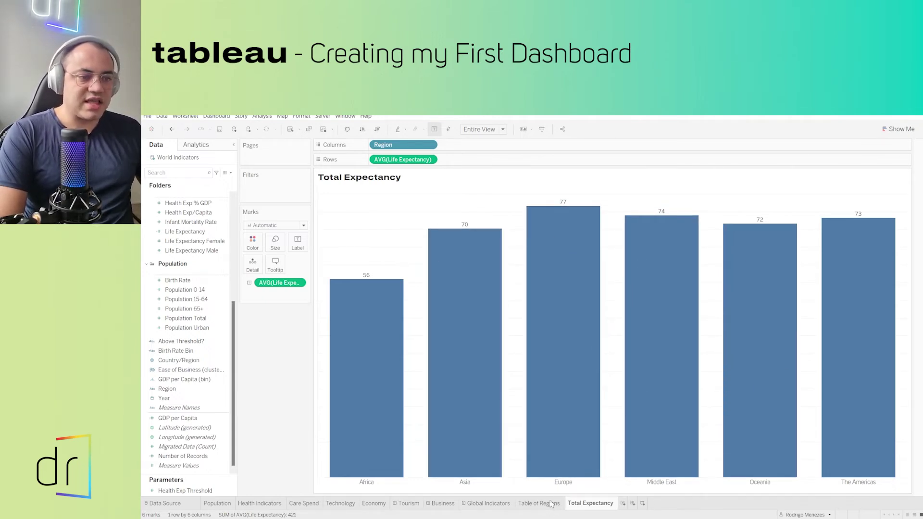
# - Add a filter on the Year field by Years with all years selected
pyautogui.moveTo(585, 511)
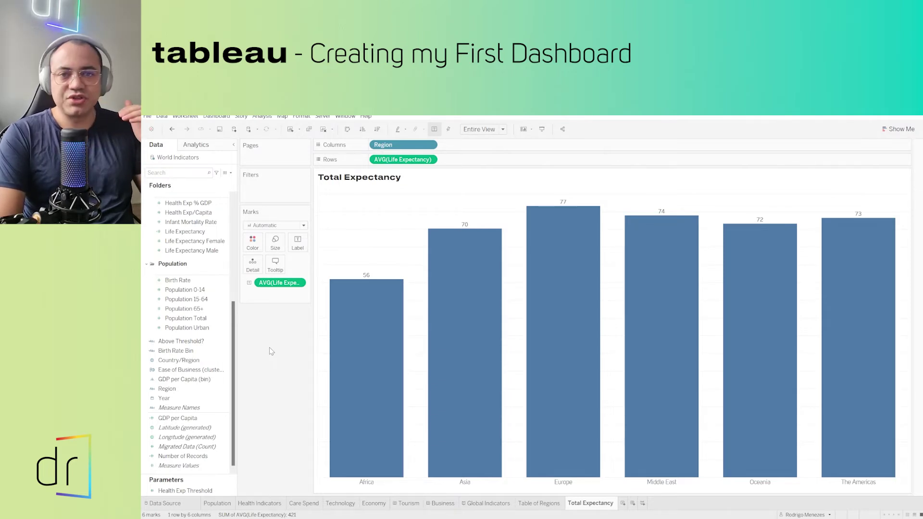
pyautogui.moveTo(692, 356)
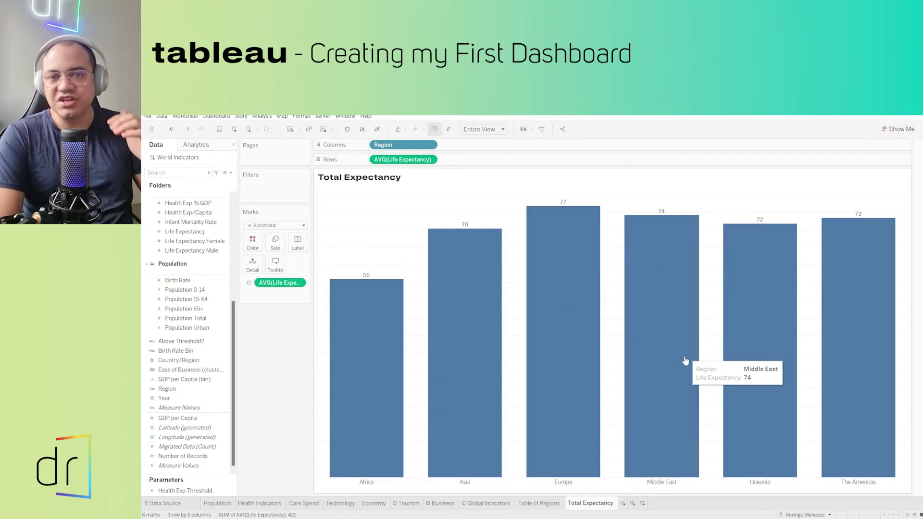
pyautogui.moveTo(320, 359)
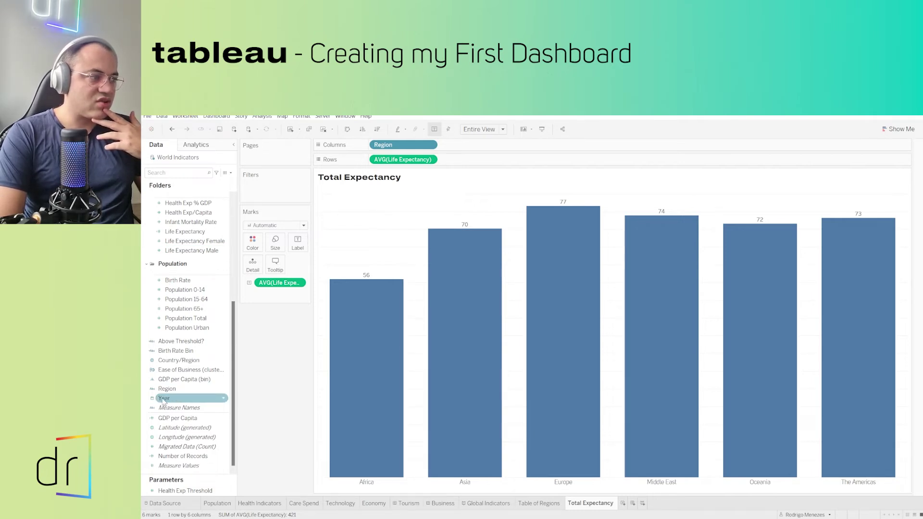
pyautogui.moveTo(163, 401); pyautogui.dragTo(260, 189)
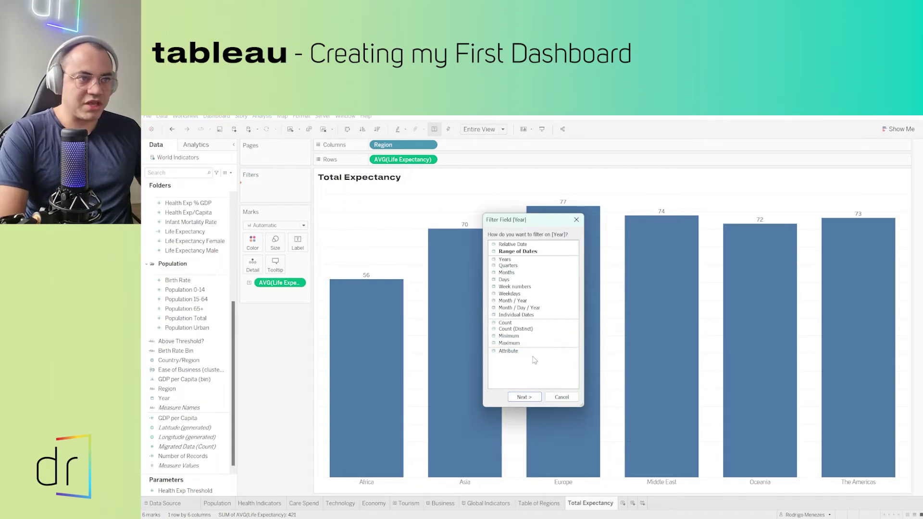
pyautogui.click(504, 259)
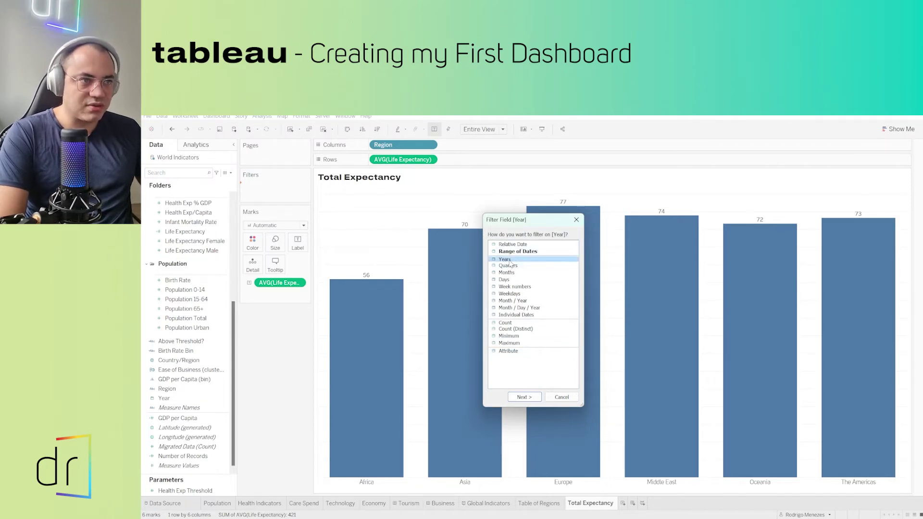
pyautogui.click(529, 398)
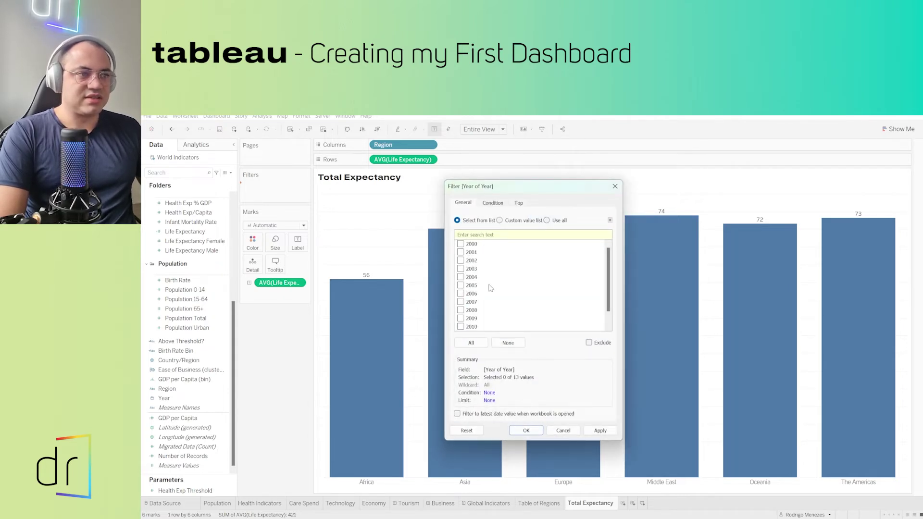
pyautogui.scroll(-1, 482, 272)
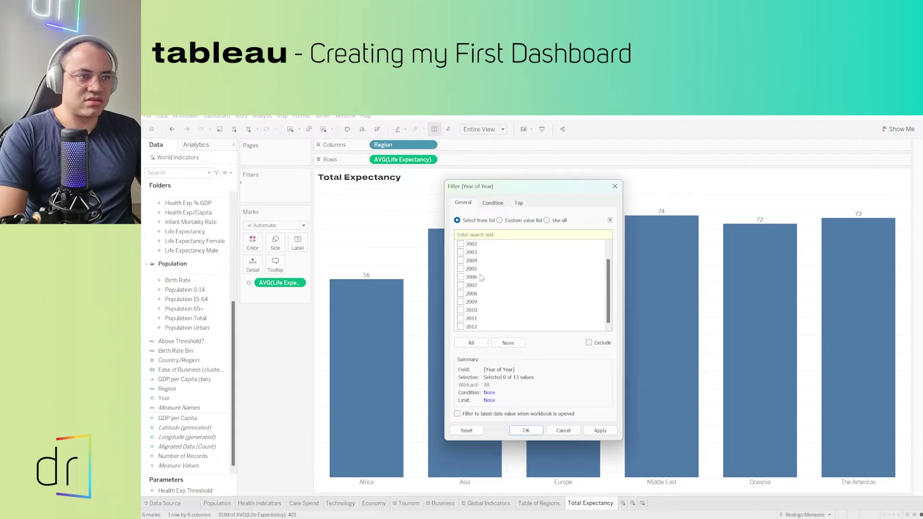
pyautogui.scroll(1, 482, 295)
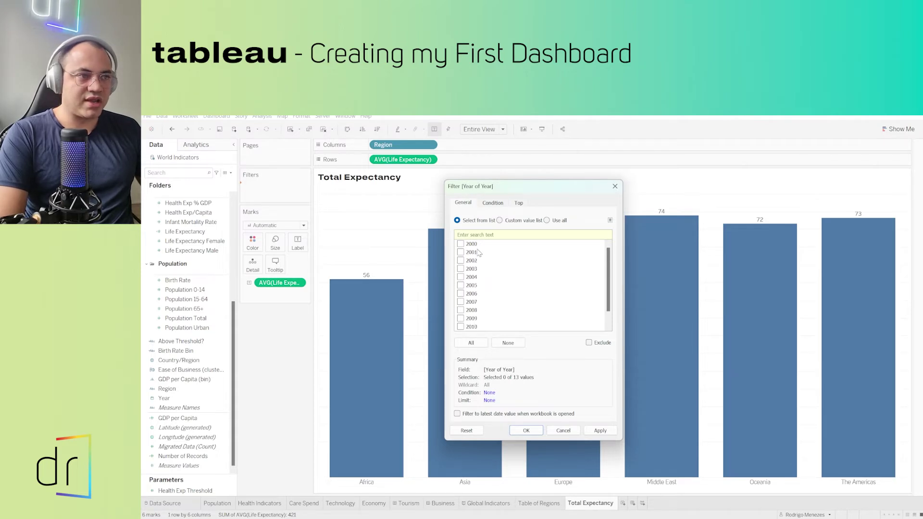
pyautogui.scroll(-1, 477, 282)
pyautogui.scroll(1, 479, 294)
pyautogui.scroll(-1, 478, 299)
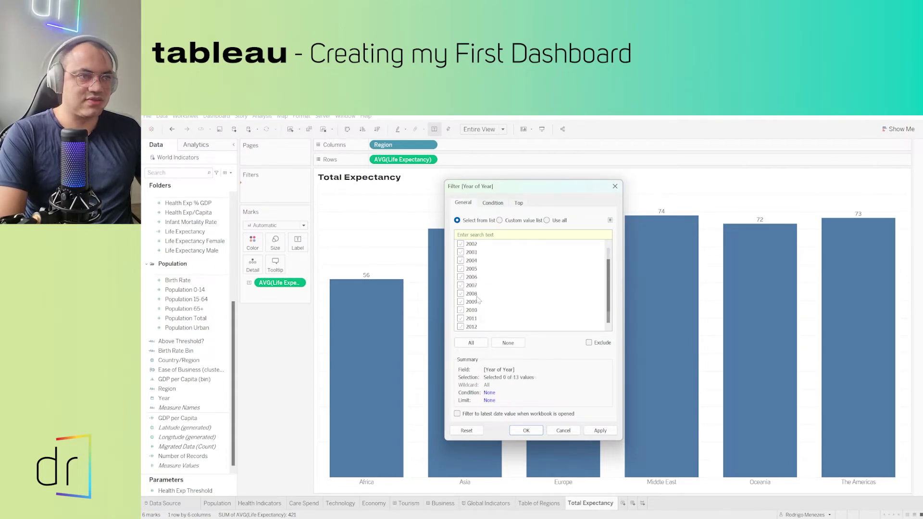
pyautogui.scroll(1, 479, 299)
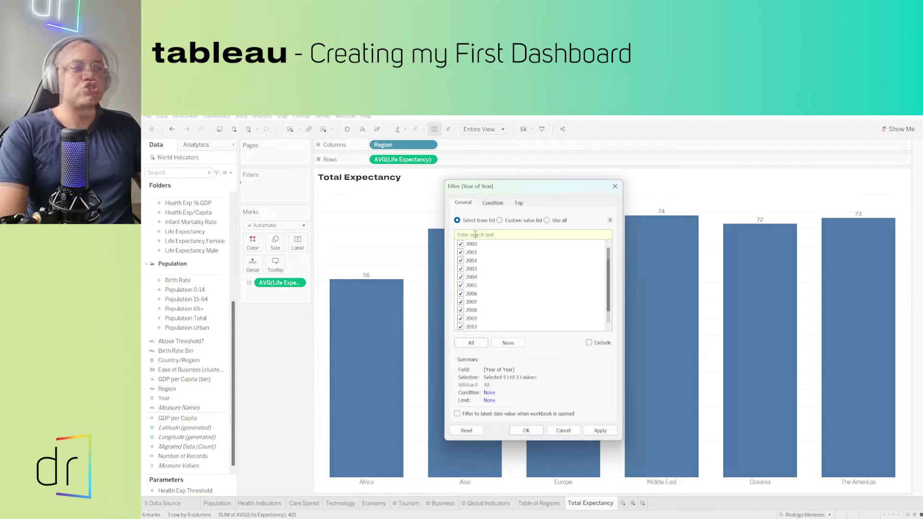
pyautogui.click(470, 343)
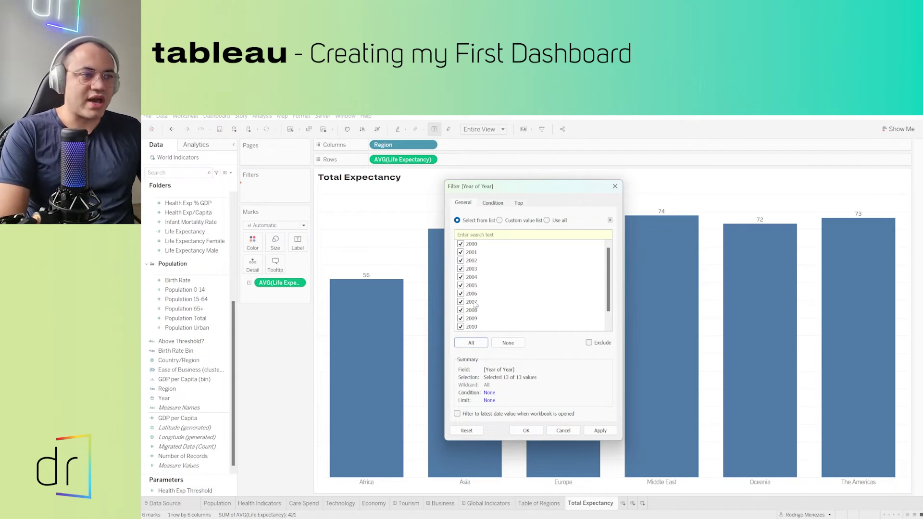
pyautogui.click(531, 429)
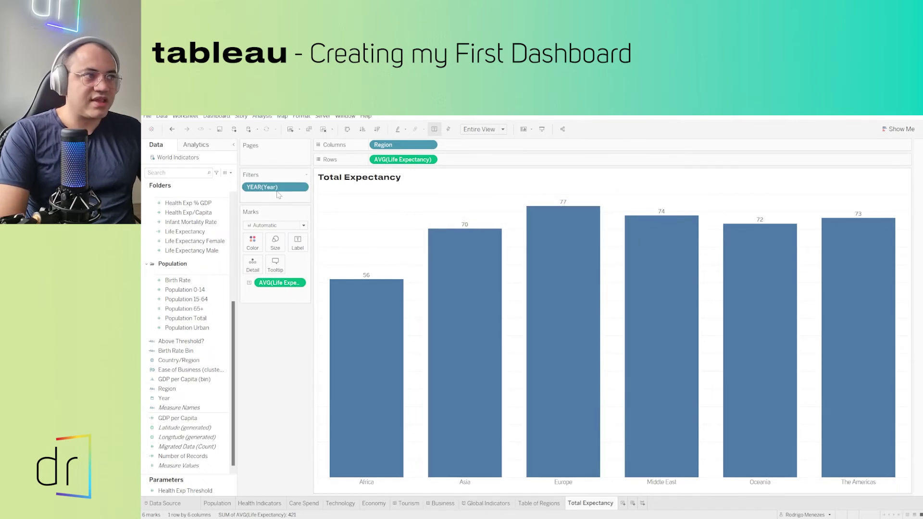
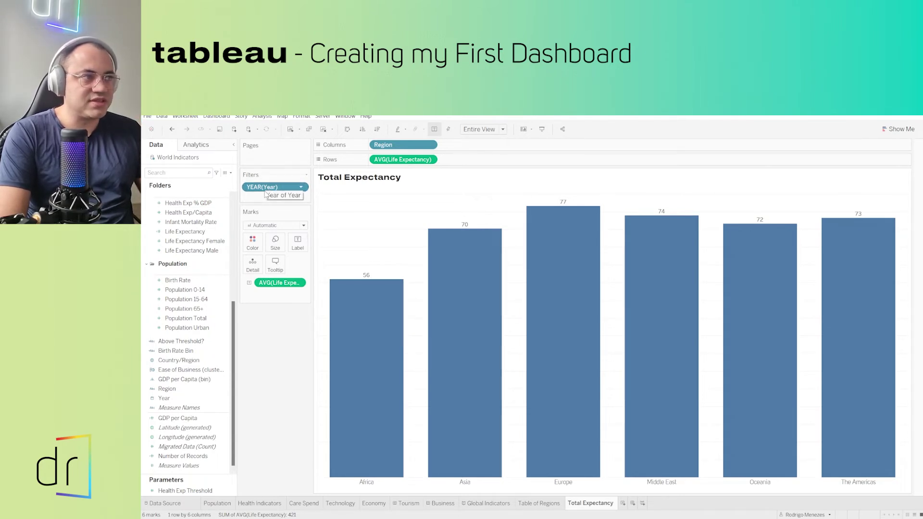
# - Show the Year filter beside the chart and customize it to leave out the "All" value
pyautogui.click(301, 188)
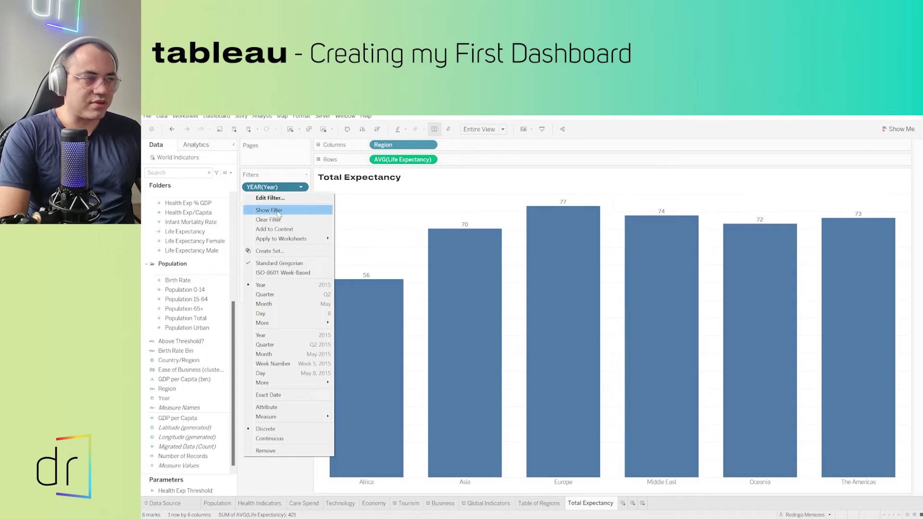
pyautogui.click(278, 213)
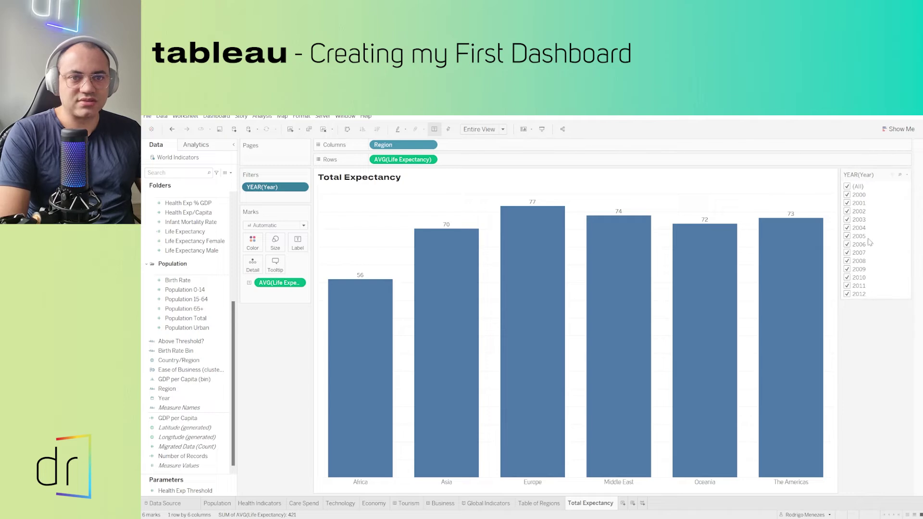
pyautogui.moveTo(591, 248)
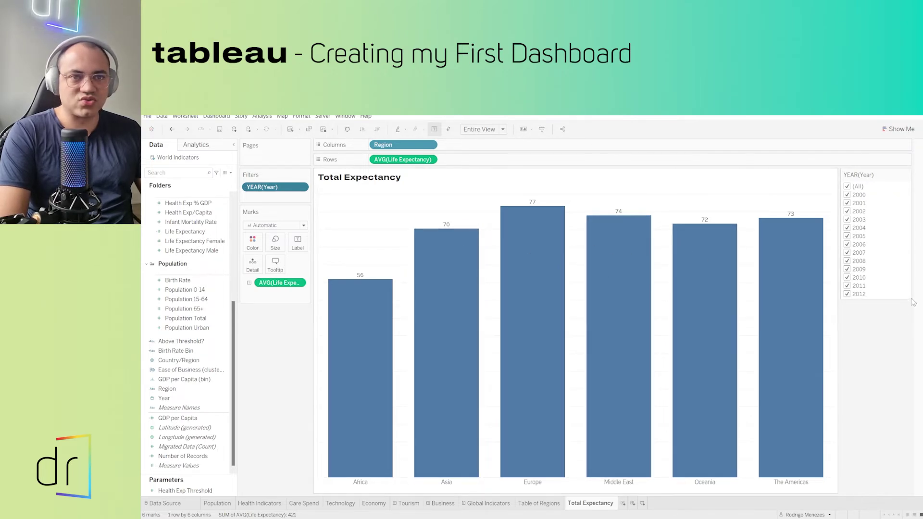
pyautogui.click(908, 176)
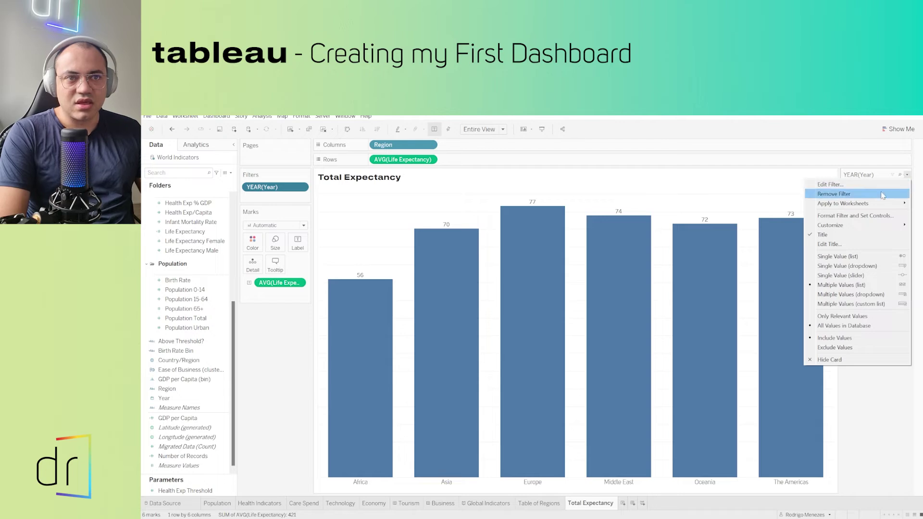
pyautogui.moveTo(869, 230)
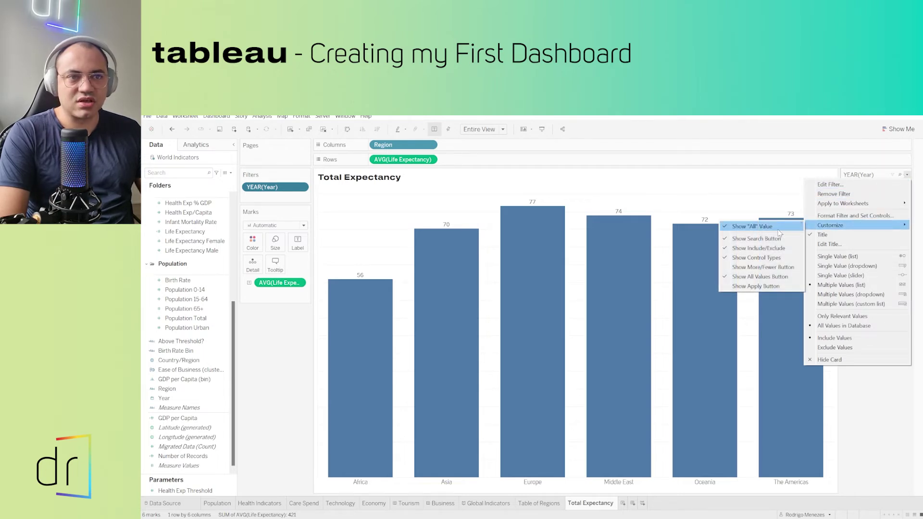
pyautogui.click(726, 229)
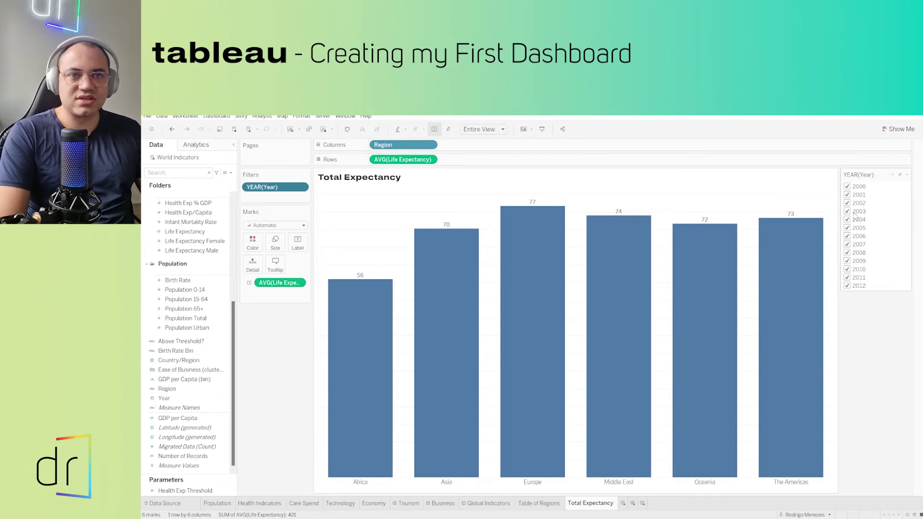
# - Test the Year filter by excluding 2000 through 2003 and including those years again
pyautogui.click(848, 187)
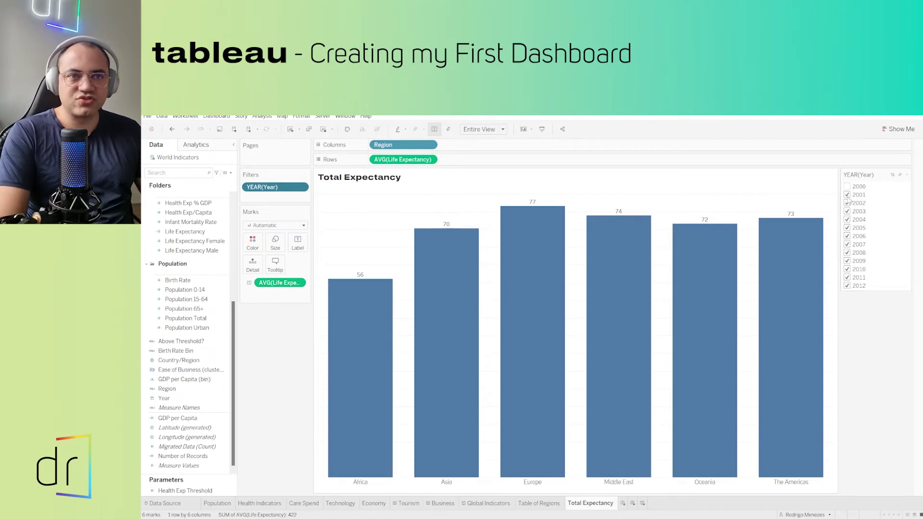
pyautogui.click(848, 194)
pyautogui.click(847, 203)
pyautogui.click(848, 211)
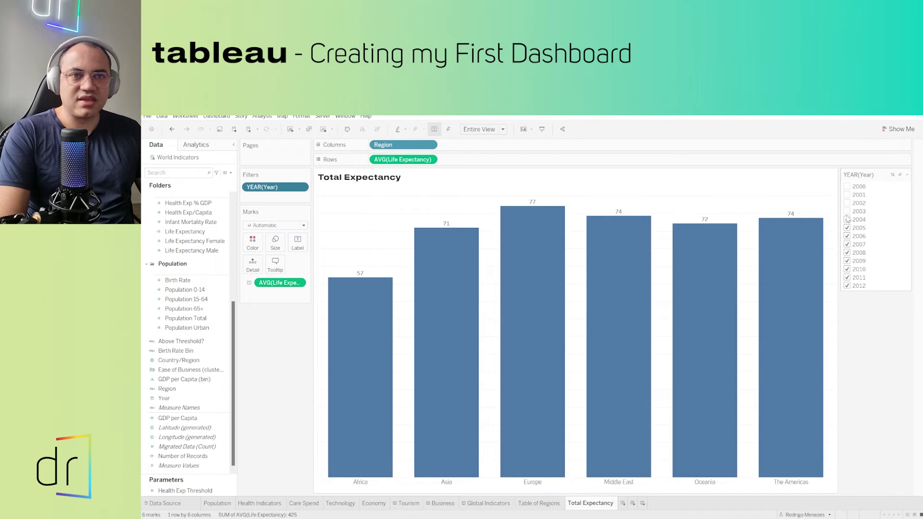
pyautogui.click(848, 212)
pyautogui.click(848, 203)
pyautogui.click(848, 194)
pyautogui.click(848, 186)
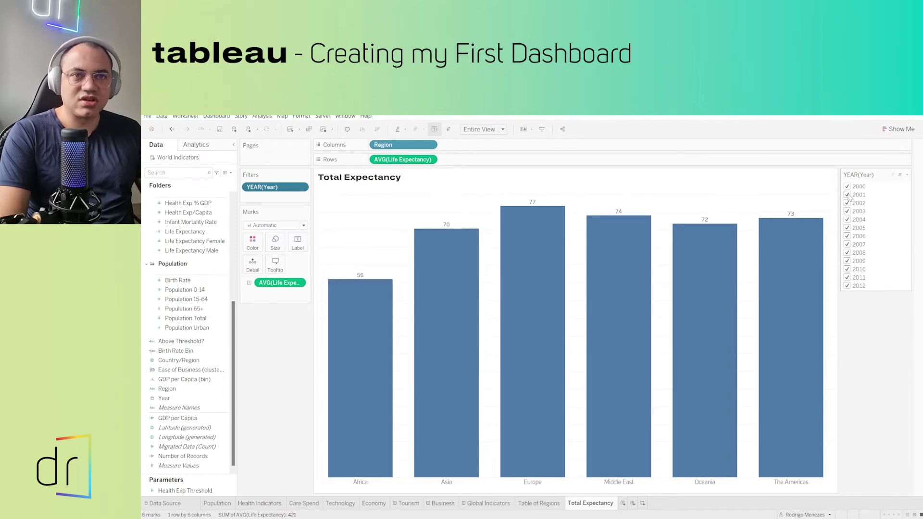
# - Exclude and re-include 2001 in the Year filter and customize the filter to show the "All" value
pyautogui.click(848, 194)
pyautogui.click(848, 194)
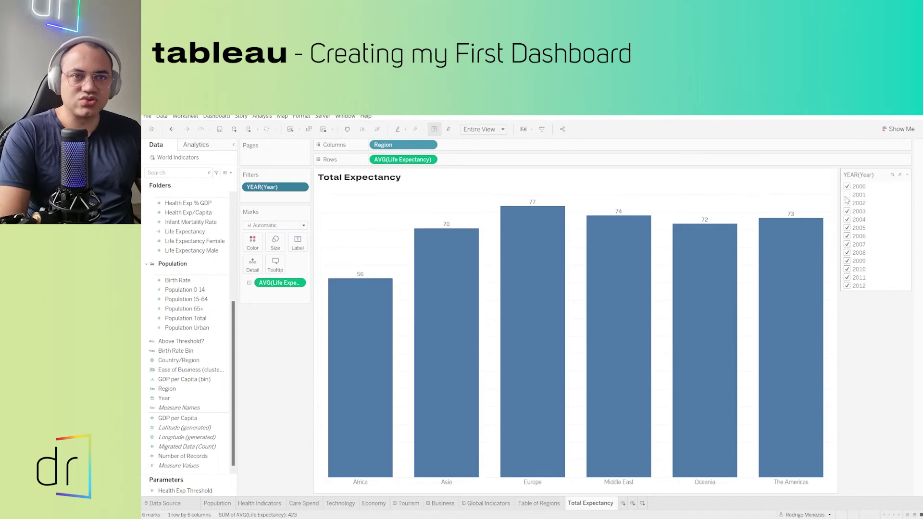
pyautogui.click(908, 175)
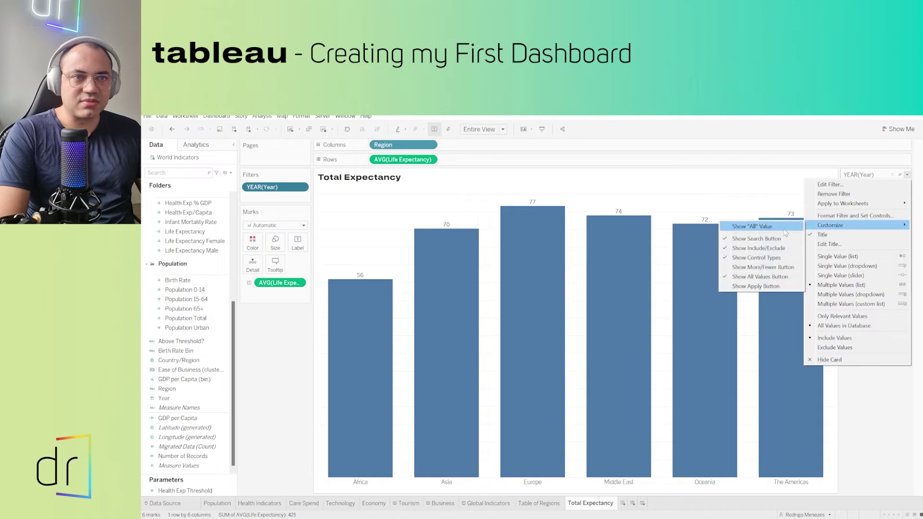
pyautogui.click(751, 226)
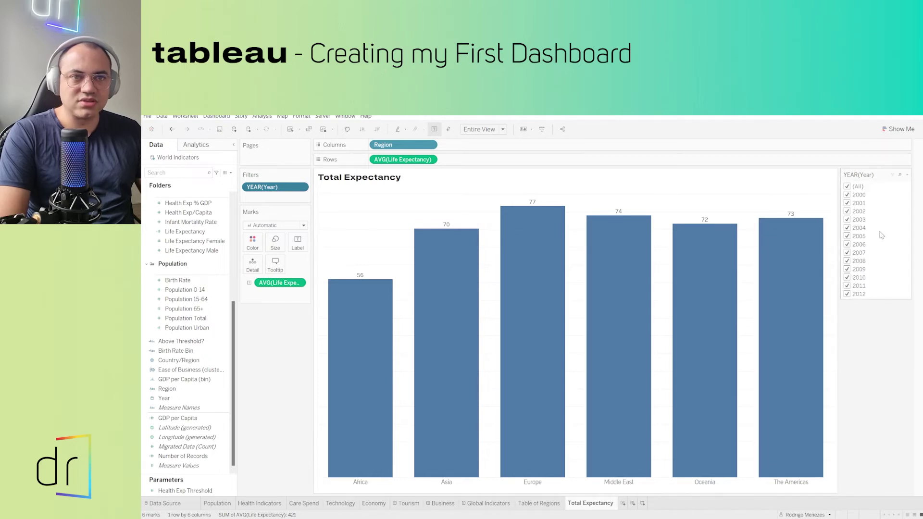
# - Test the "(All)" option of the Year filter by clearing and reselecting all years
pyautogui.click(848, 186)
pyautogui.click(847, 188)
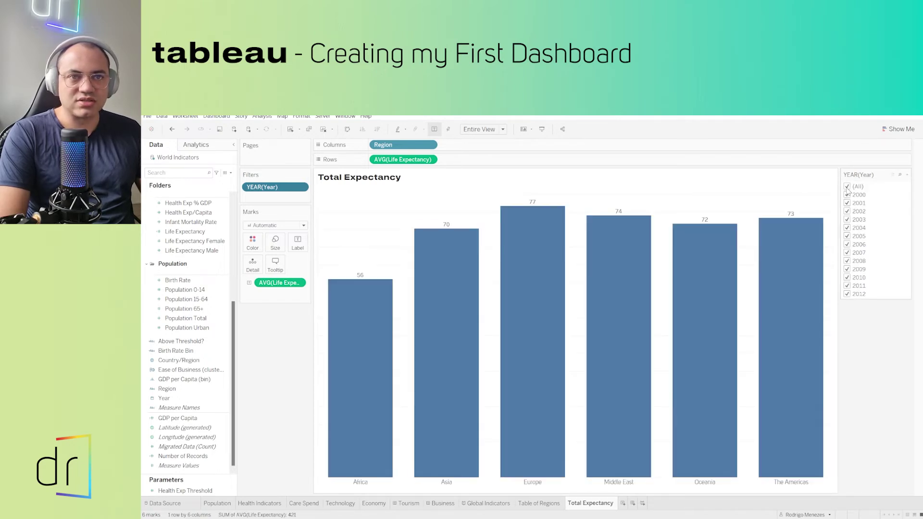
pyautogui.click(847, 187)
pyautogui.click(848, 187)
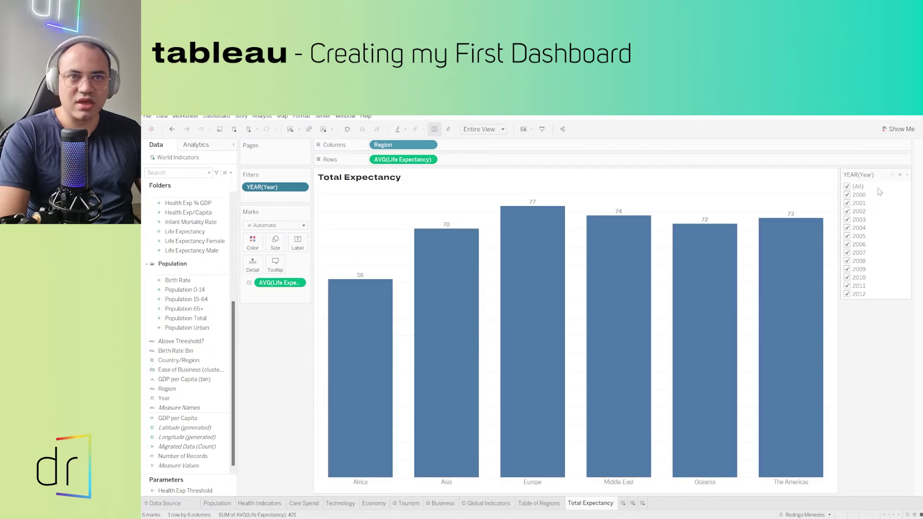
# - Open the filter and set control formatting for the Year filter and browse the fonts available for its title
pyautogui.click(907, 175)
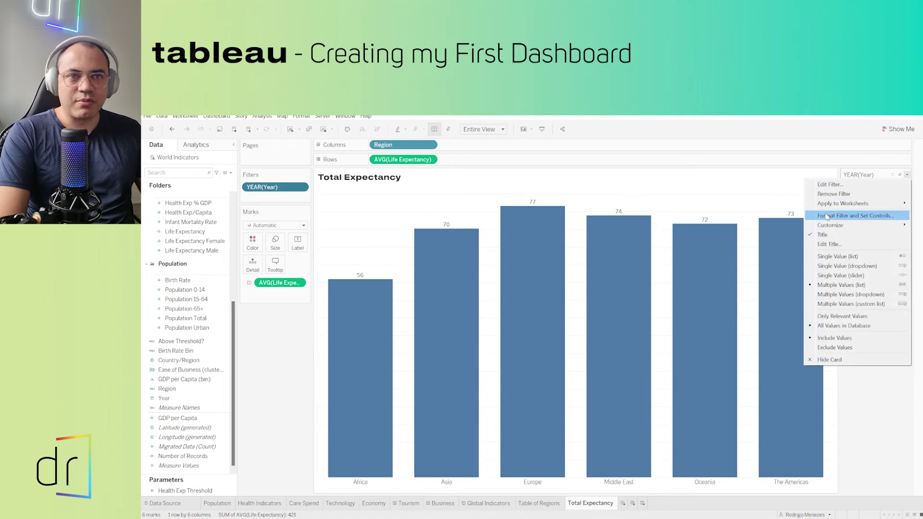
pyautogui.click(875, 217)
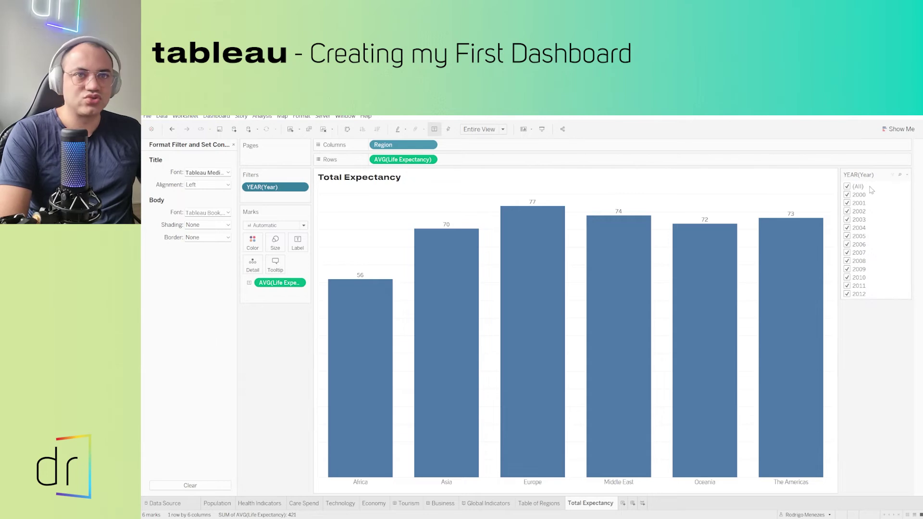
pyautogui.click(215, 174)
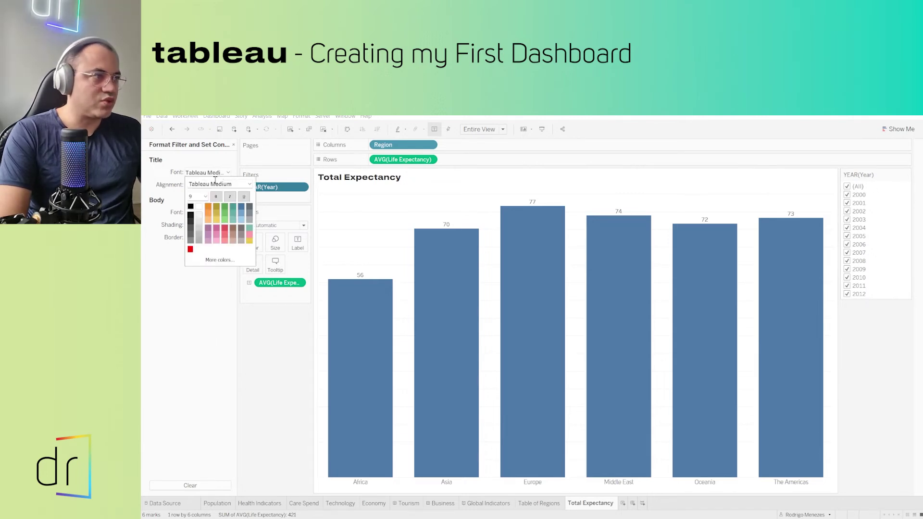
pyautogui.click(250, 184)
pyautogui.scroll(20, 229, 266)
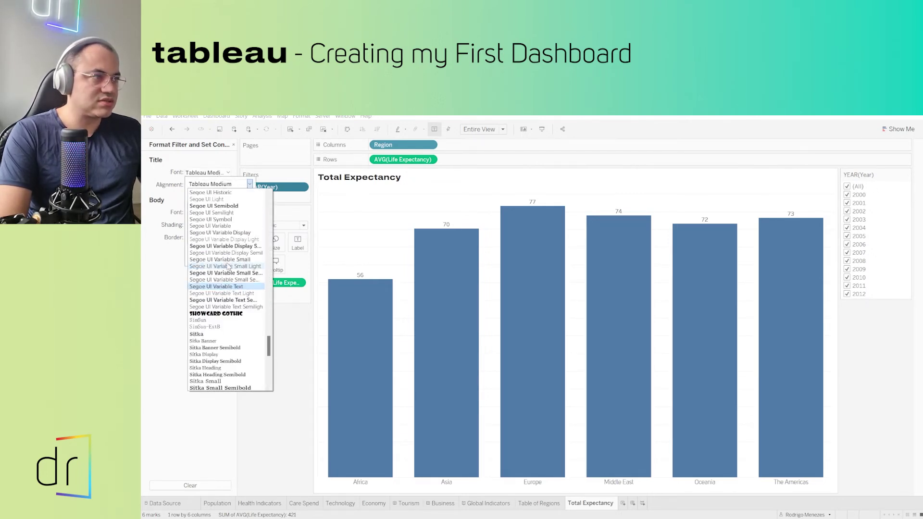
pyautogui.scroll(-5, 228, 266)
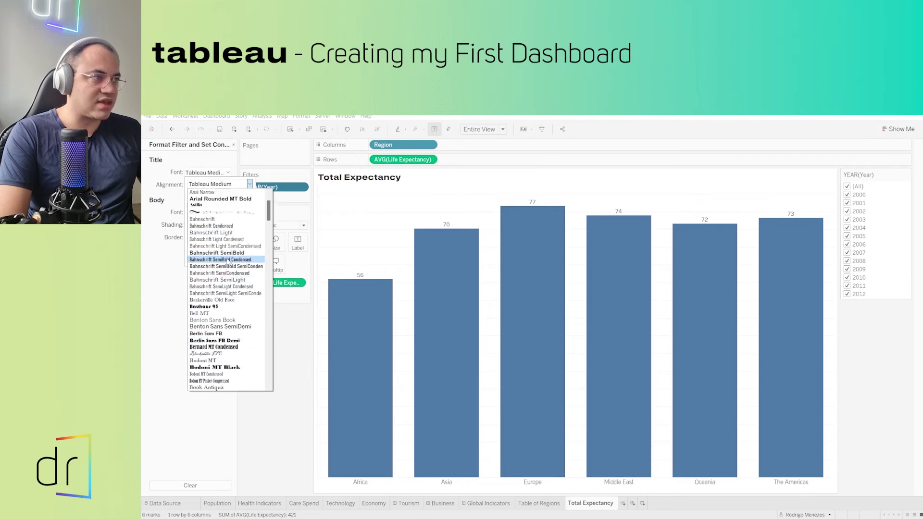
# - Set the title font of the filter controls to Druk Text Wide
pyautogui.scroll(2, 228, 261)
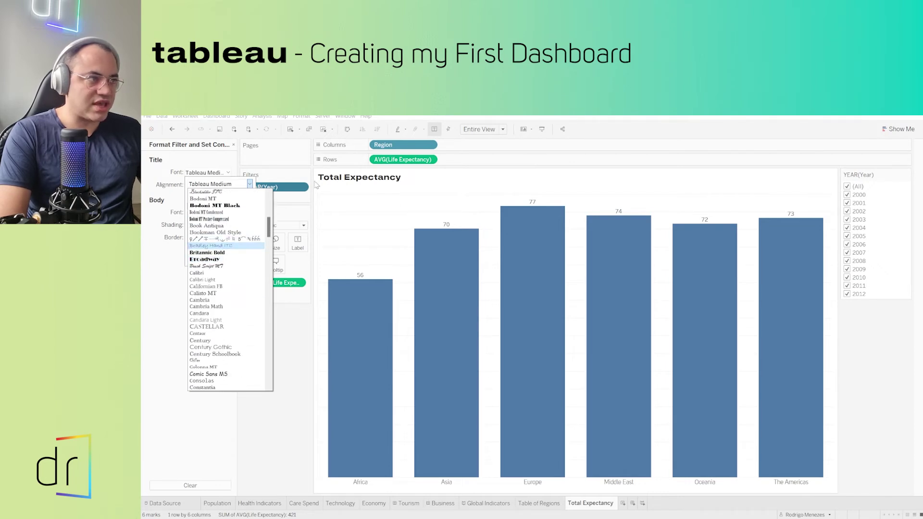
pyautogui.scroll(6, 227, 251)
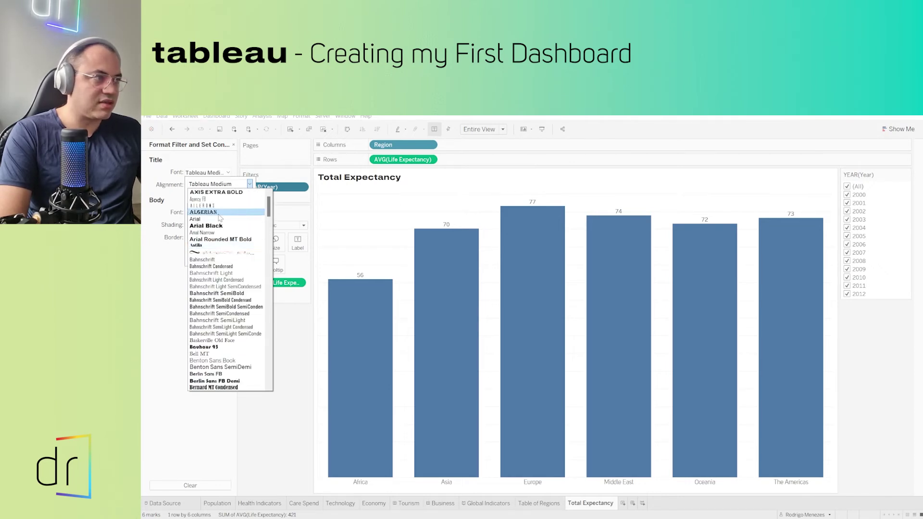
pyautogui.scroll(-20, 229, 247)
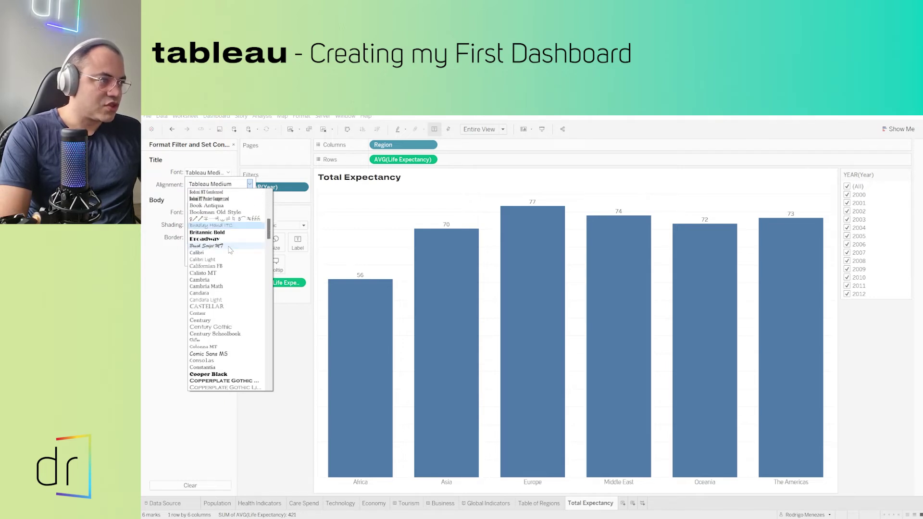
pyautogui.scroll(-3, 230, 268)
pyautogui.click(236, 227)
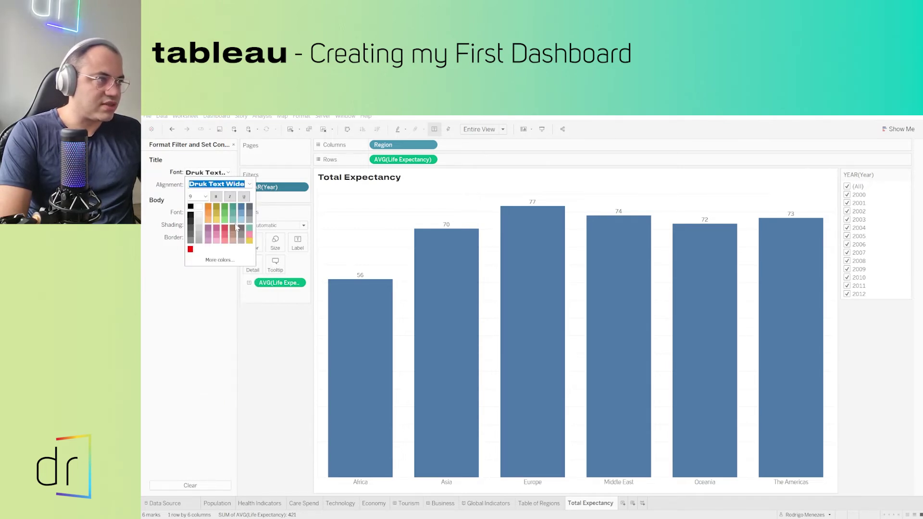
pyautogui.click(167, 201)
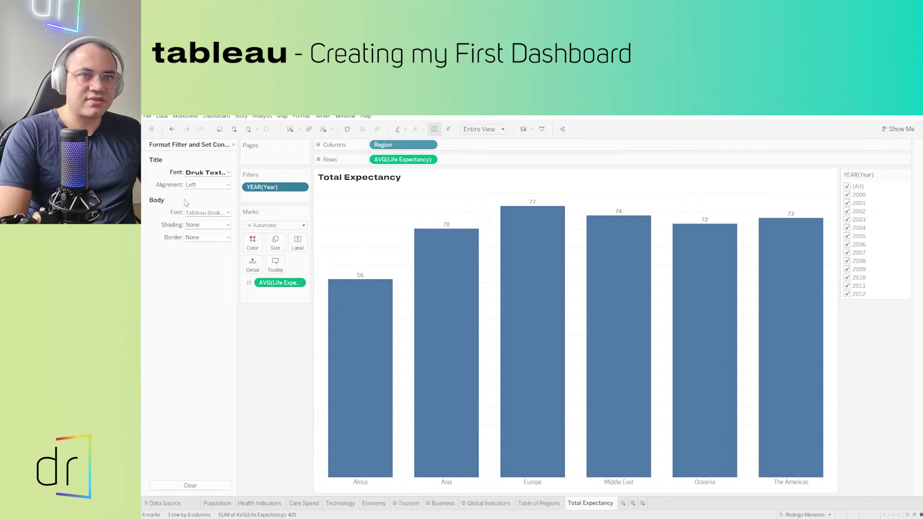
# - Set the body font of the filter controls to Uni Sans Book at size 10
pyautogui.click(223, 215)
pyautogui.click(250, 225)
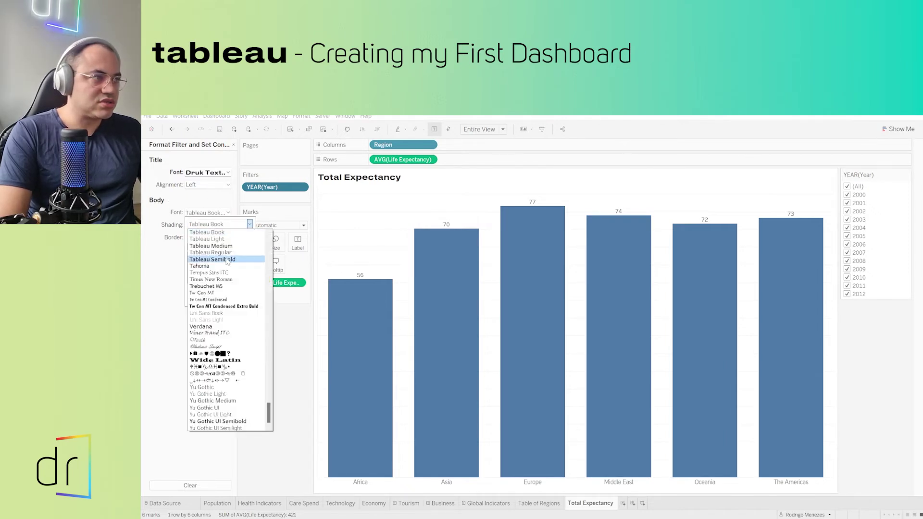
pyautogui.click(226, 313)
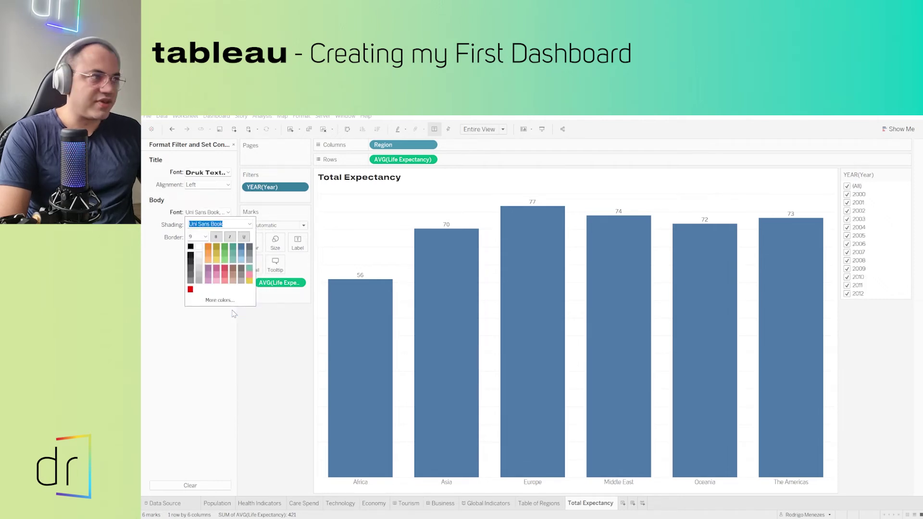
pyautogui.click(203, 237)
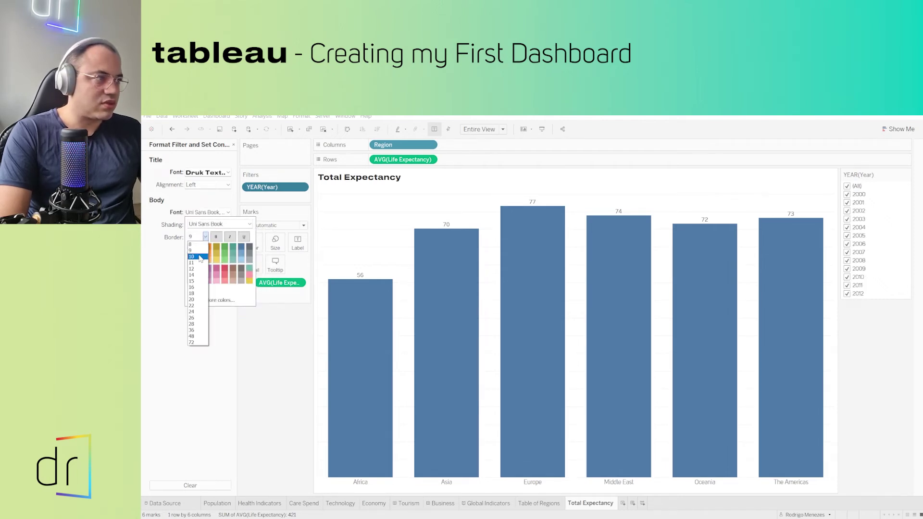
pyautogui.click(201, 255)
pyautogui.click(177, 245)
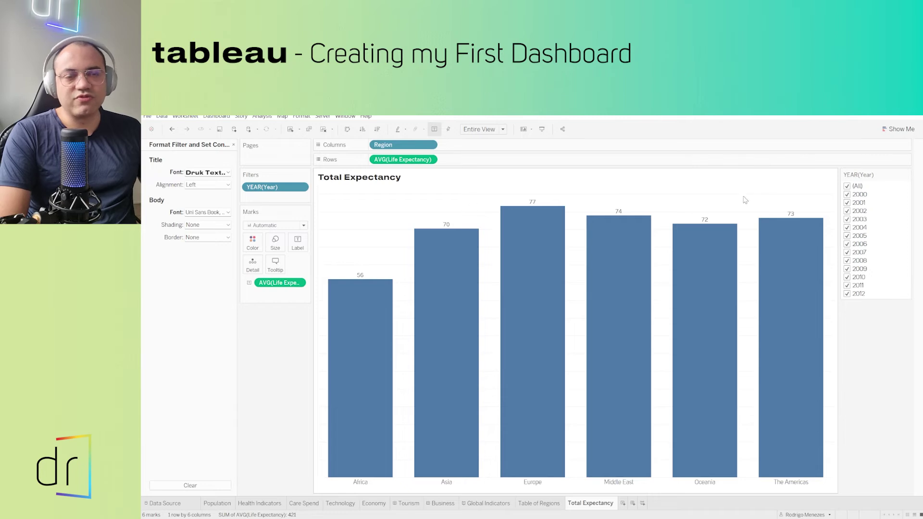
# - Change the YEAR(Year) filter control to Single Value (dropdown)
pyautogui.click(908, 176)
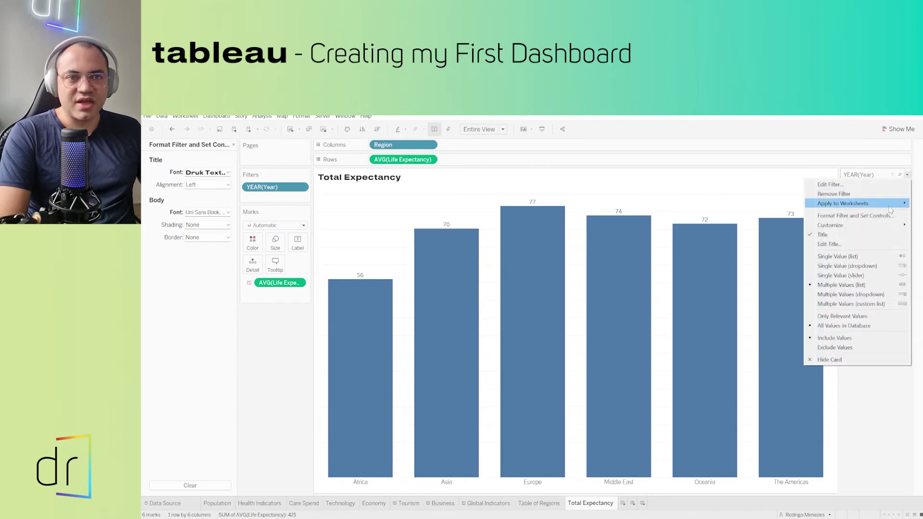
pyautogui.click(863, 267)
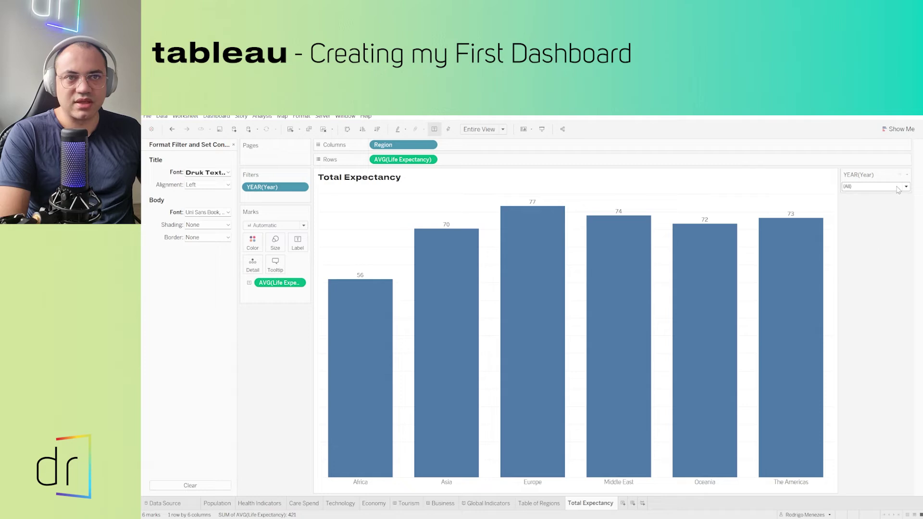
pyautogui.click(884, 187)
pyautogui.click(898, 191)
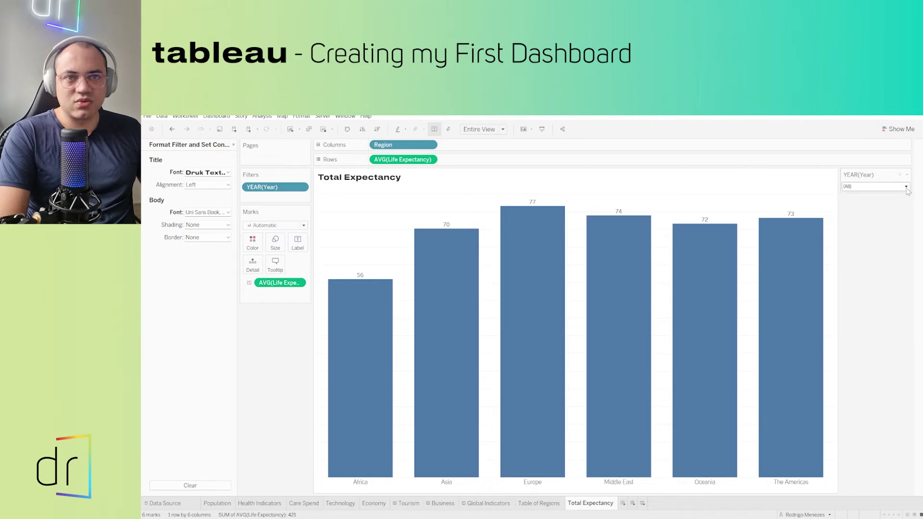
pyautogui.click(907, 188)
pyautogui.click(882, 189)
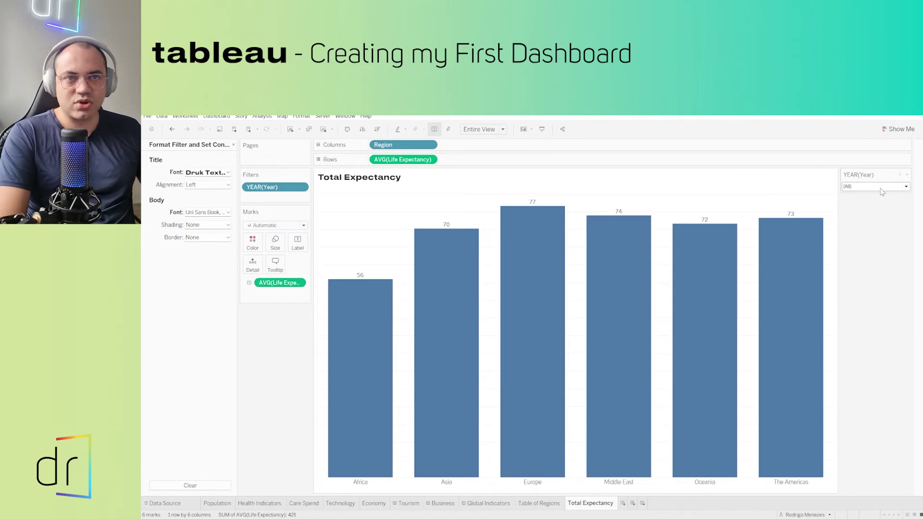
# - Search the year filter for 2012 and apply that year, then reset the filter to (All)
pyautogui.click(883, 190)
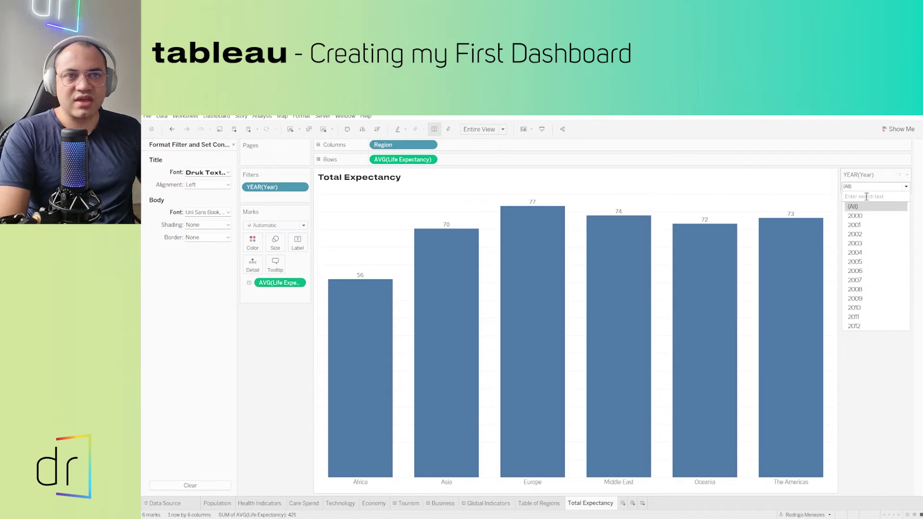
pyautogui.write('20')
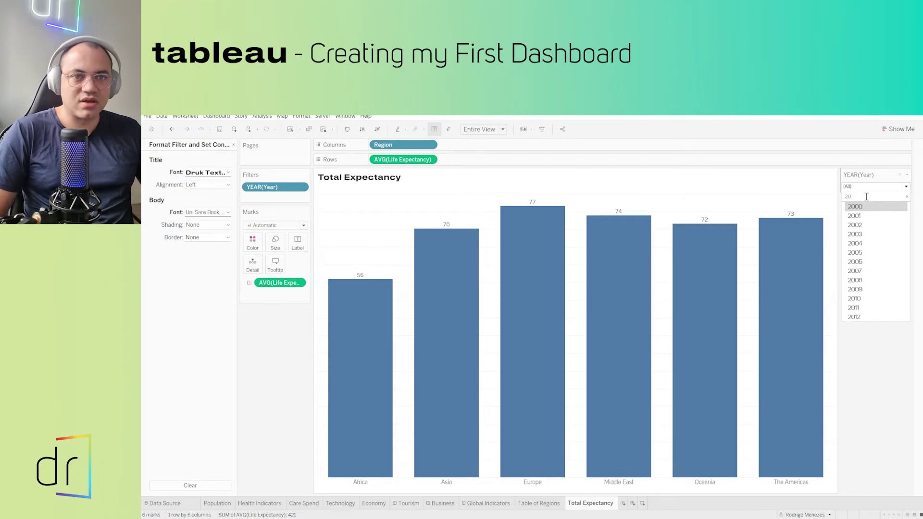
pyautogui.write('12')
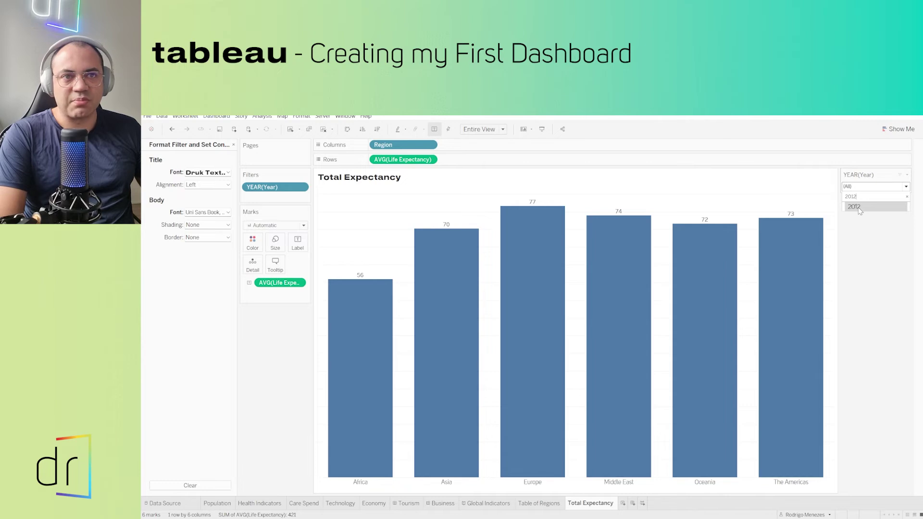
pyautogui.click(856, 207)
pyautogui.click(875, 187)
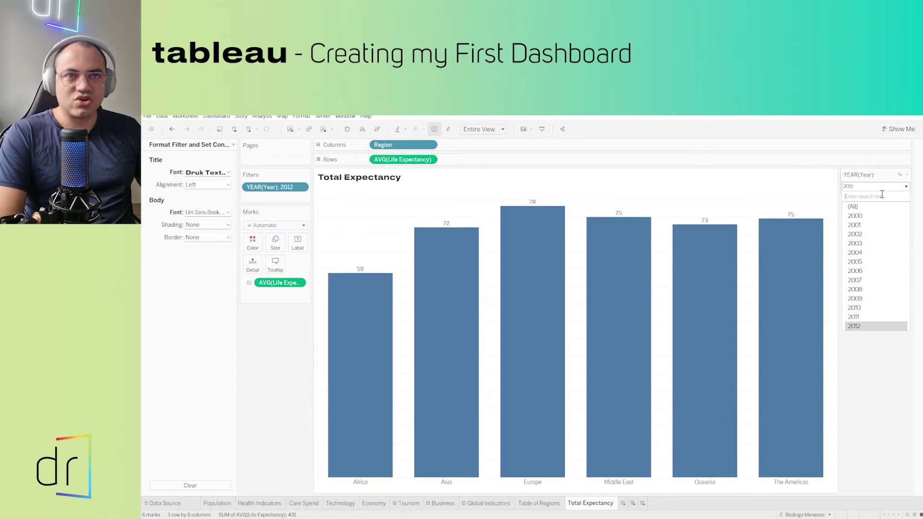
pyautogui.click(853, 206)
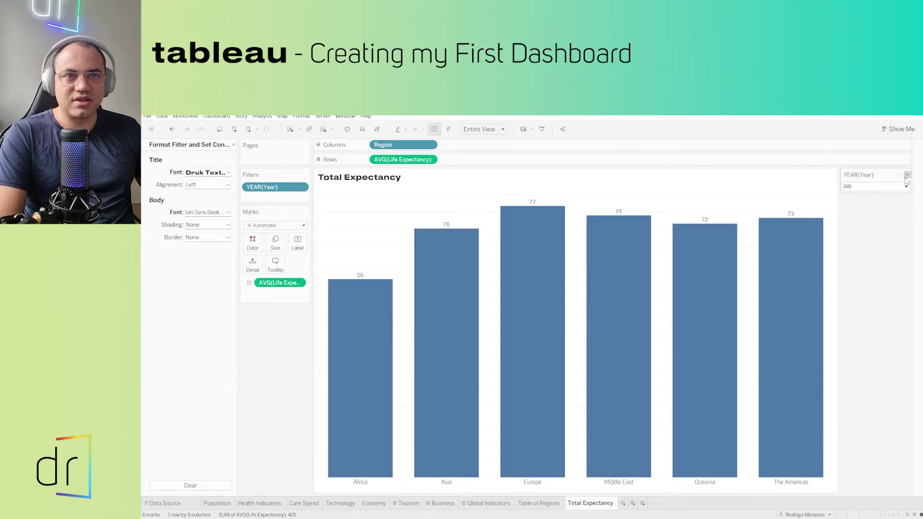
# - Change the YEAR(Year) filter control to Multiple Values (dropdown)
pyautogui.click(907, 175)
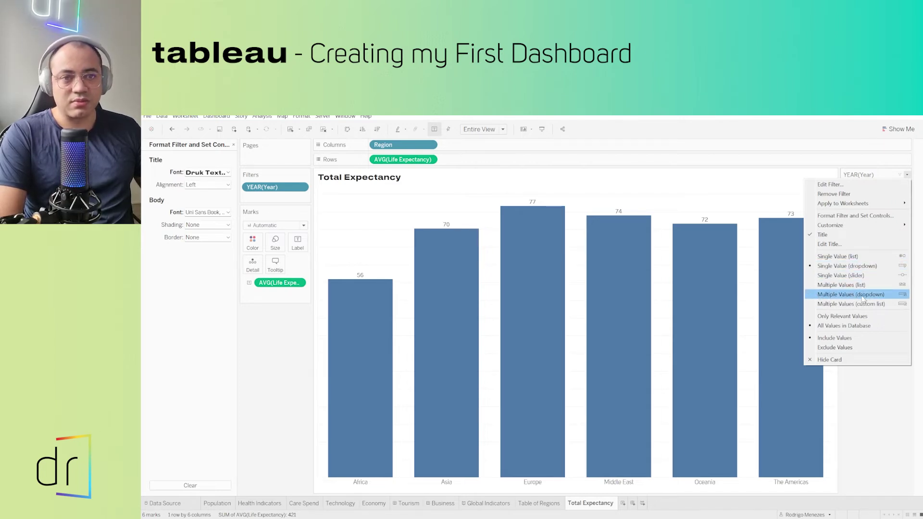
pyautogui.click(886, 177)
pyautogui.click(889, 187)
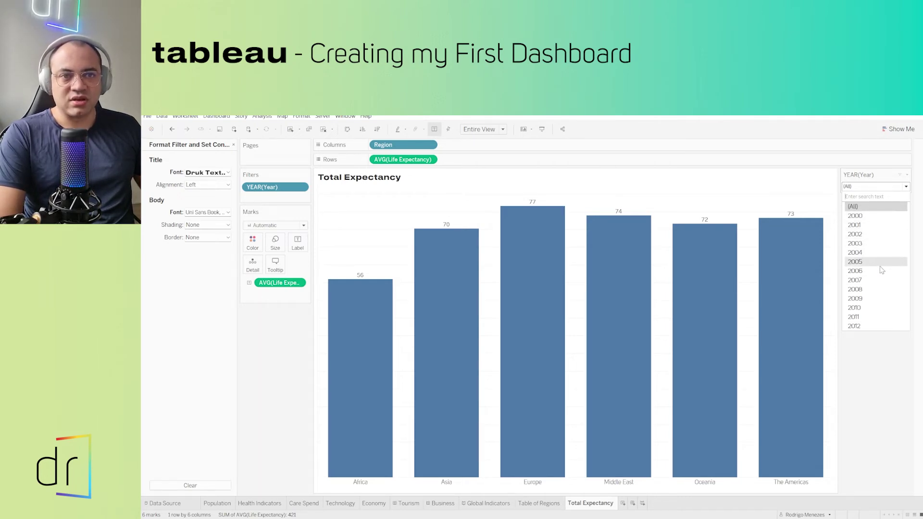
pyautogui.click(907, 174)
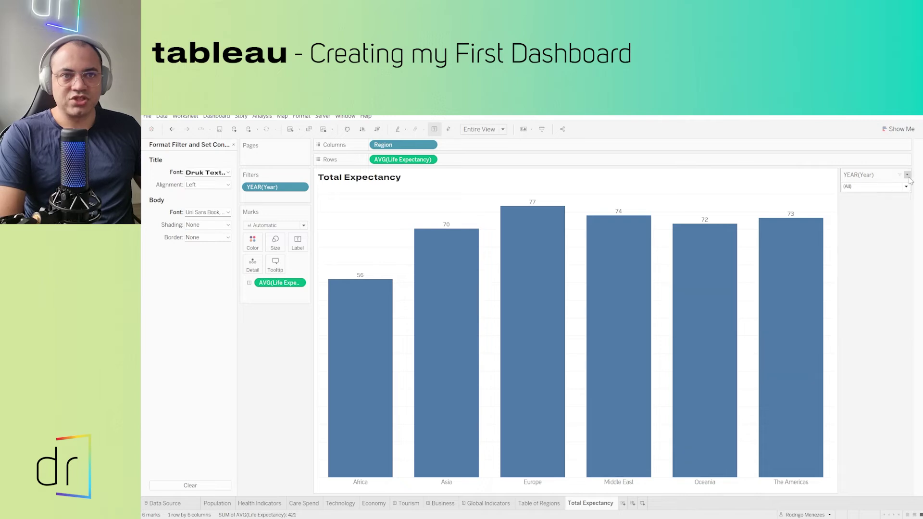
pyautogui.click(907, 175)
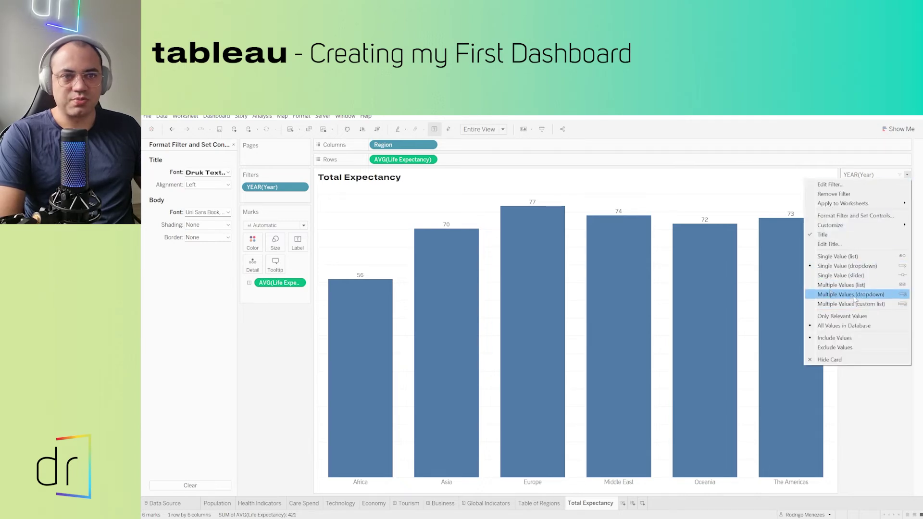
pyautogui.click(831, 304)
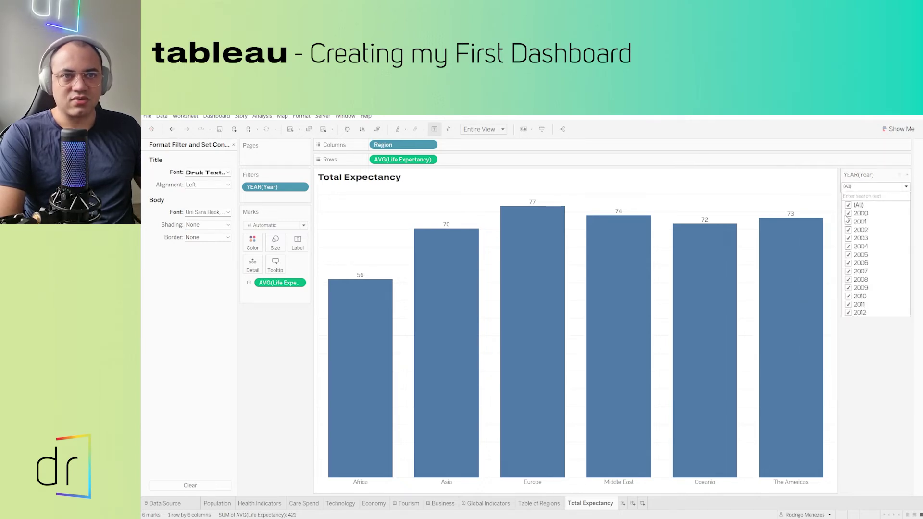
# - Exclude the years 2000 through 2007 from the chart using the year filter
pyautogui.click(849, 214)
pyautogui.click(848, 222)
pyautogui.click(848, 230)
pyautogui.click(849, 239)
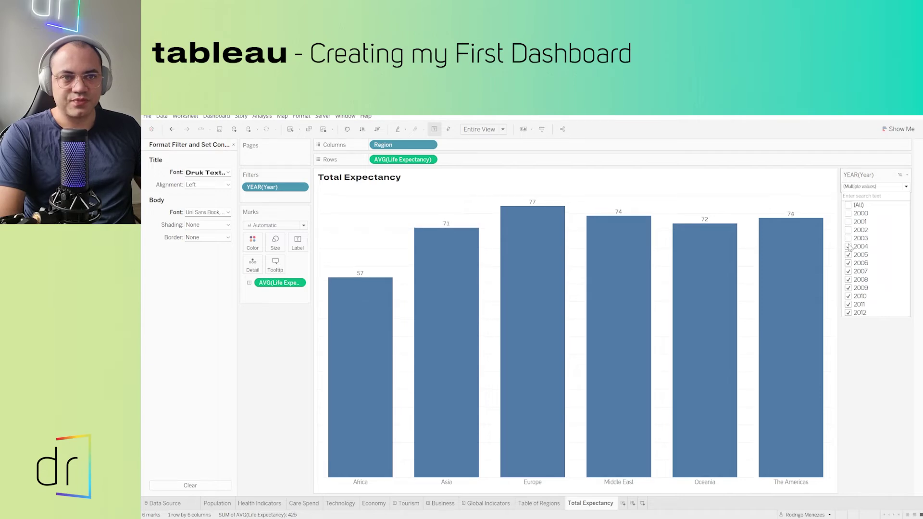
pyautogui.click(849, 246)
pyautogui.click(849, 255)
pyautogui.click(848, 263)
pyautogui.click(848, 271)
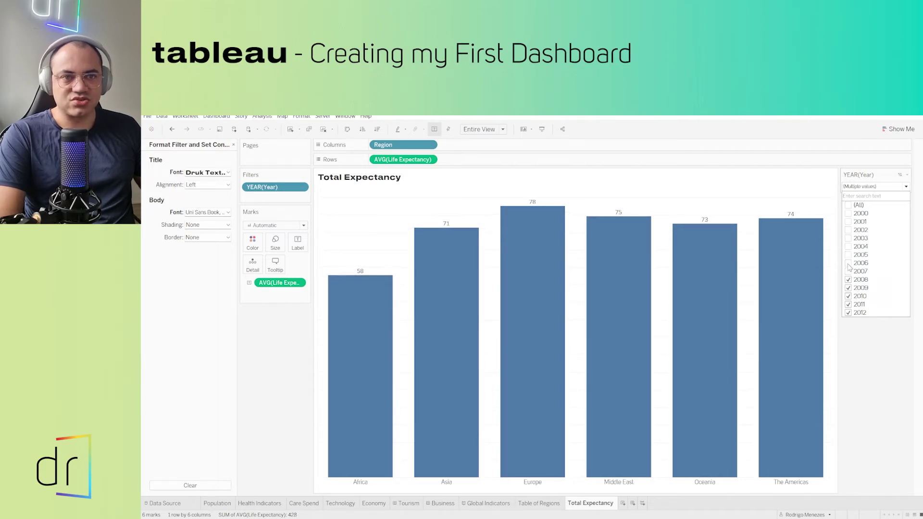
# - Include 2004, 2005 and 2006 in the year filter again, then reselect all years and close the list
pyautogui.click(848, 247)
pyautogui.click(849, 255)
pyautogui.click(848, 263)
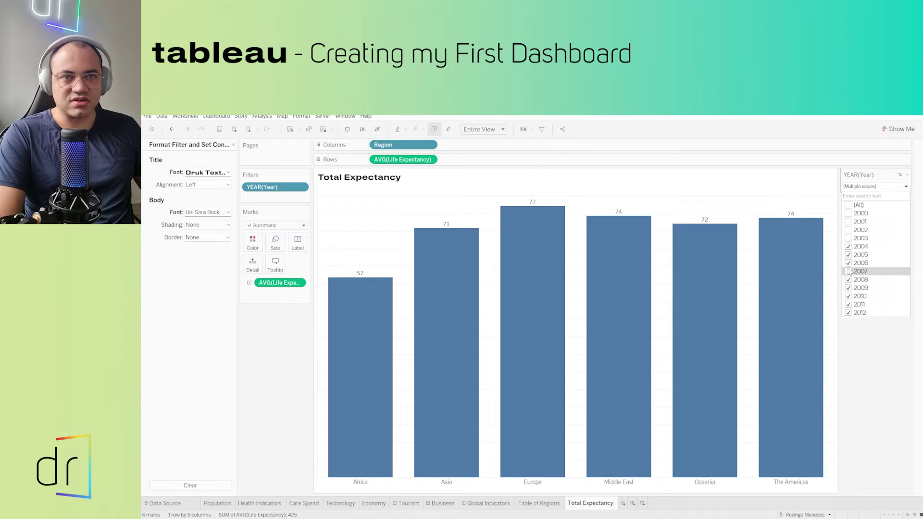
pyautogui.click(848, 205)
pyautogui.click(888, 175)
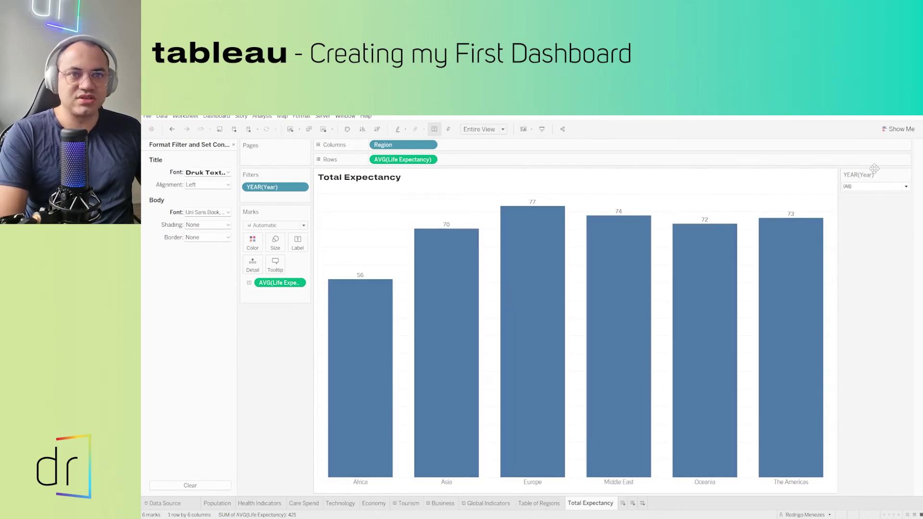
# - Apply the Total Expectancy sheet's YEAR(Year) filter to all worksheets using related data sources
pyautogui.click(539, 504)
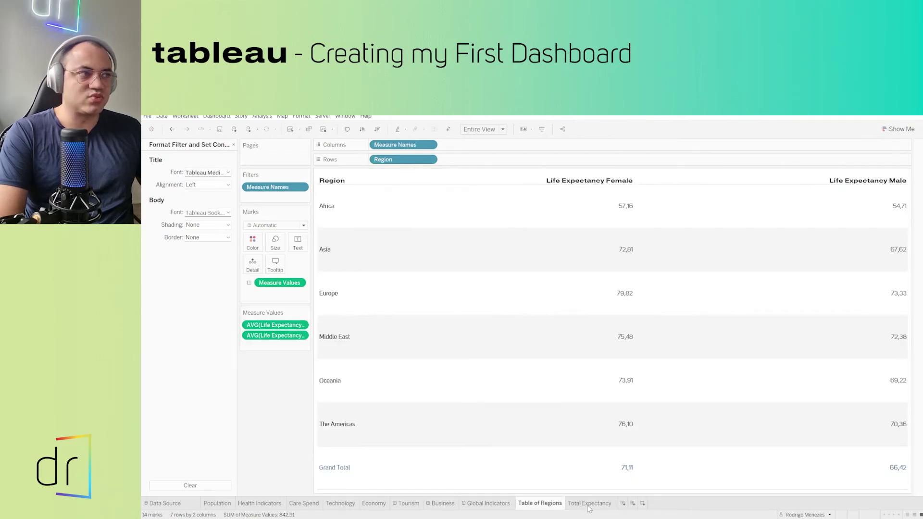
pyautogui.click(589, 503)
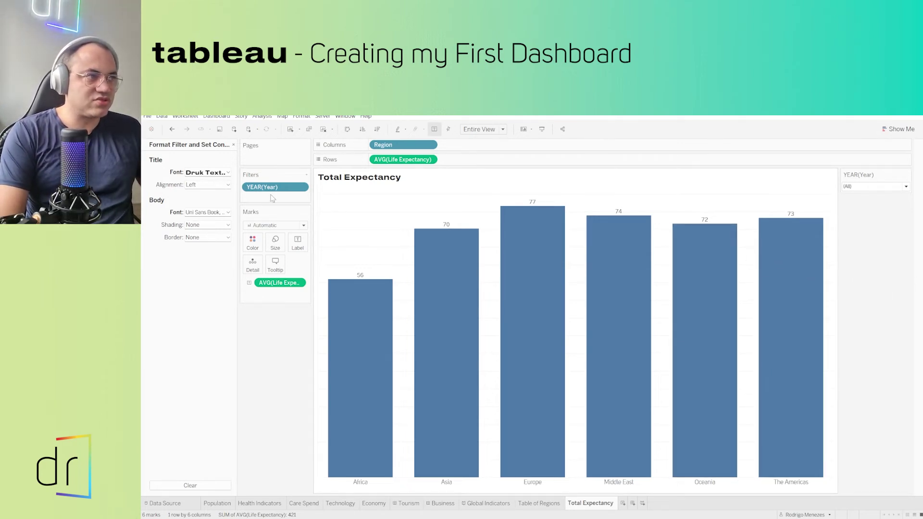
pyautogui.click(302, 188)
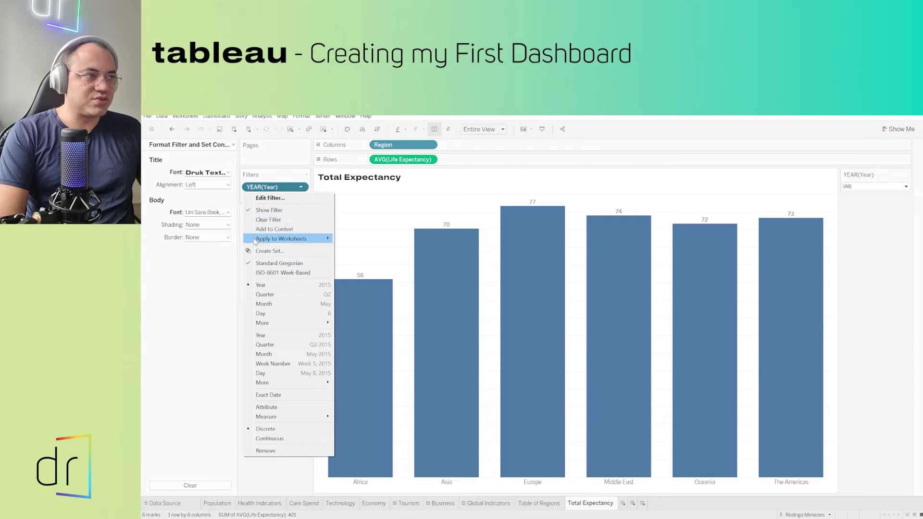
pyautogui.moveTo(268, 241)
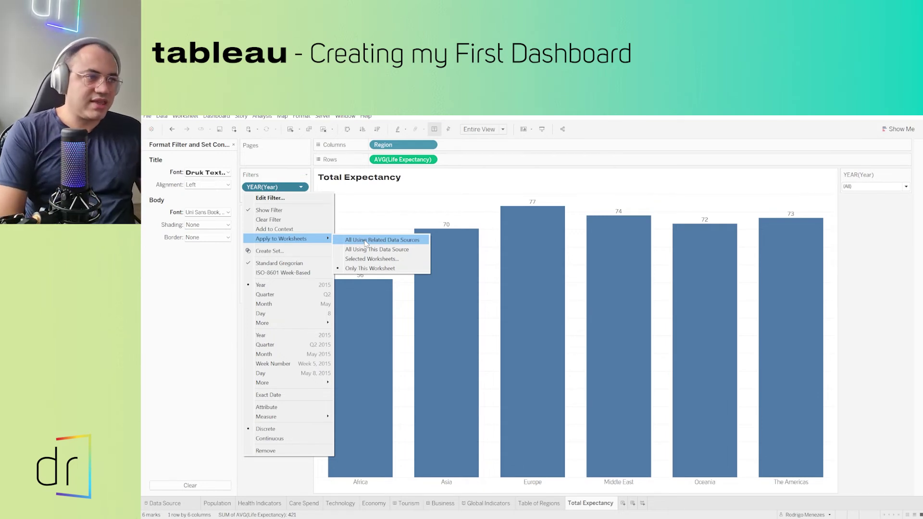
pyautogui.click(362, 242)
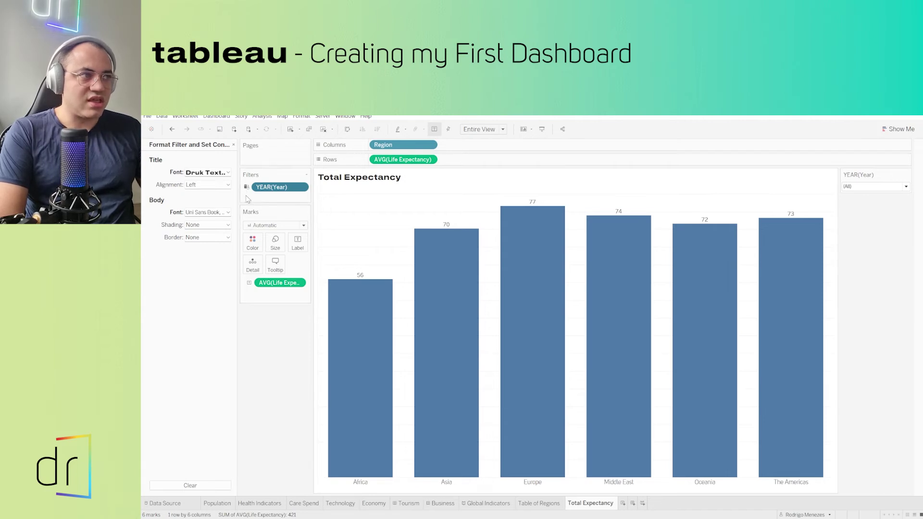
# - Check the Table of Regions sheet's filters for the shared year filter, then return to the Total Expectancy sheet
pyautogui.moveTo(405, 396)
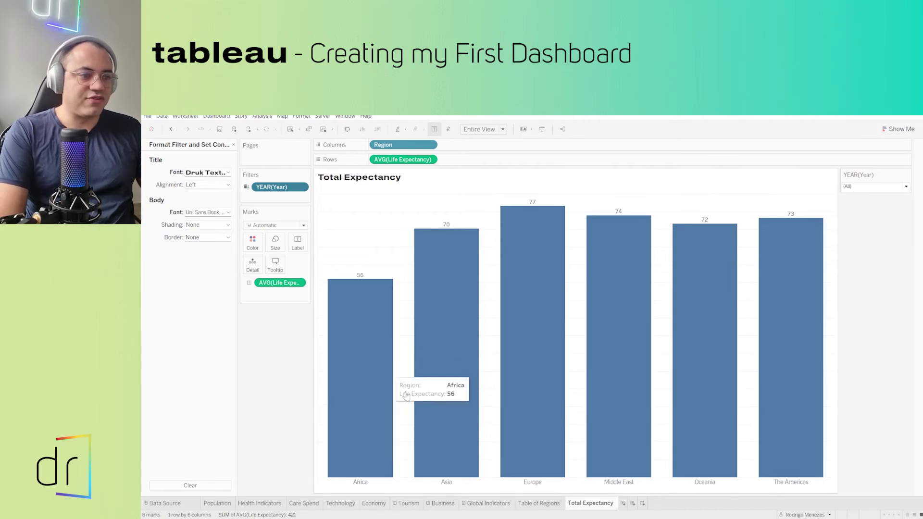
pyautogui.click(537, 505)
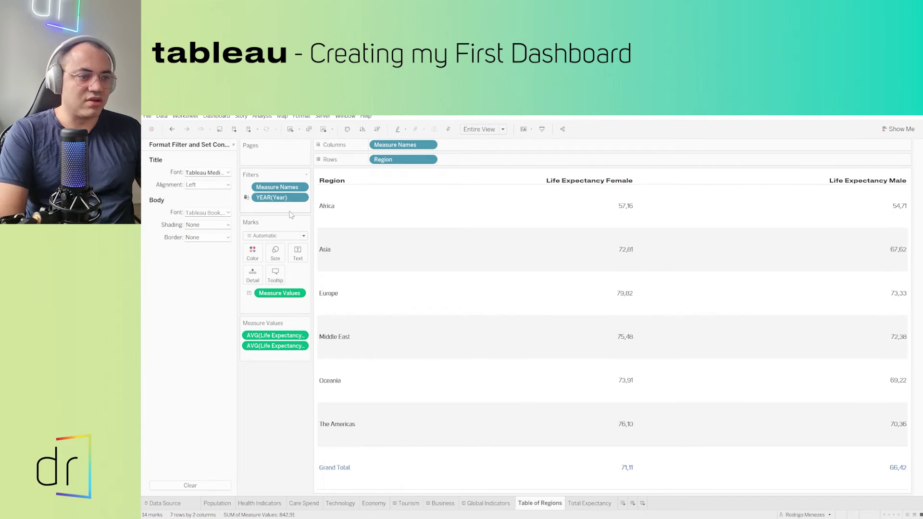
pyautogui.click(580, 504)
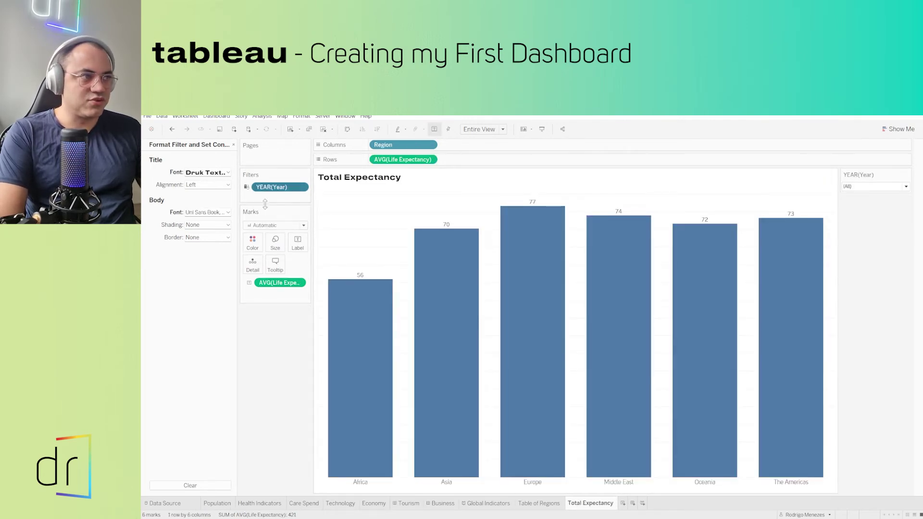
# - Review the Table of Regions and Total Expectancy worksheets alternately, finishing on Table of Regions
pyautogui.click(536, 504)
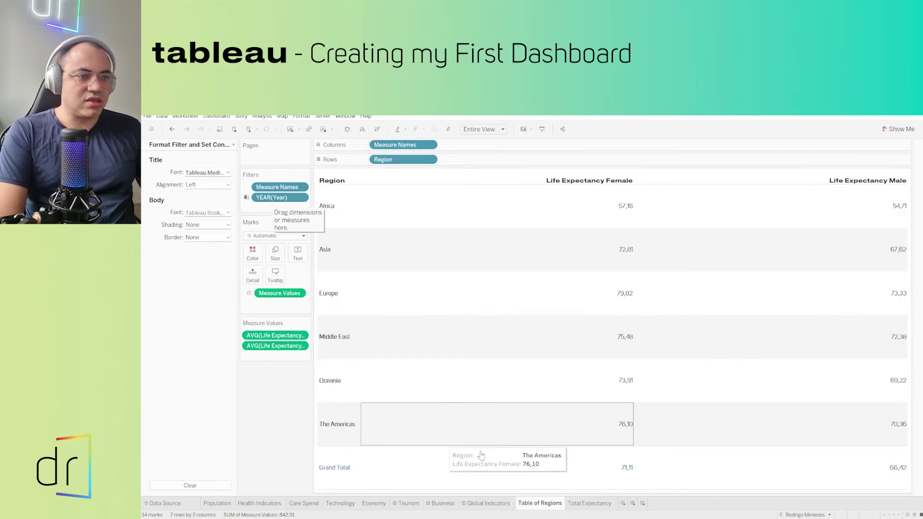
pyautogui.click(590, 504)
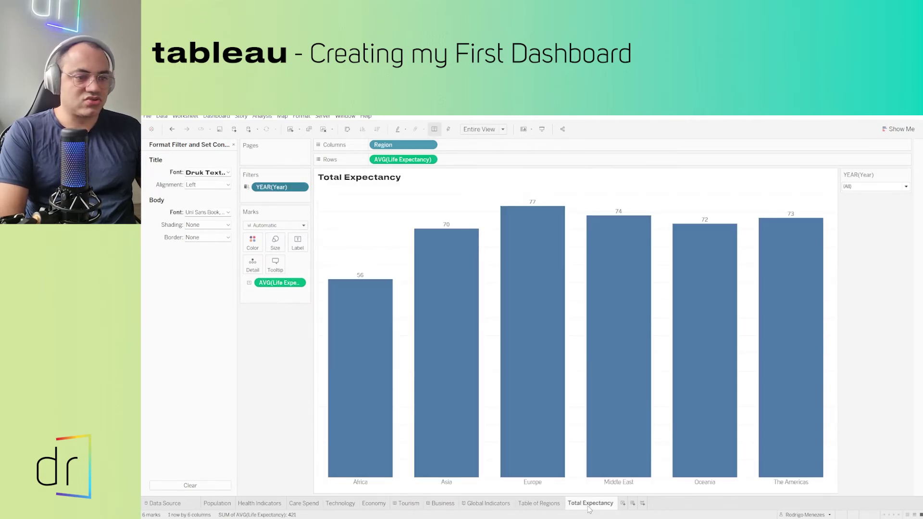
pyautogui.moveTo(586, 507)
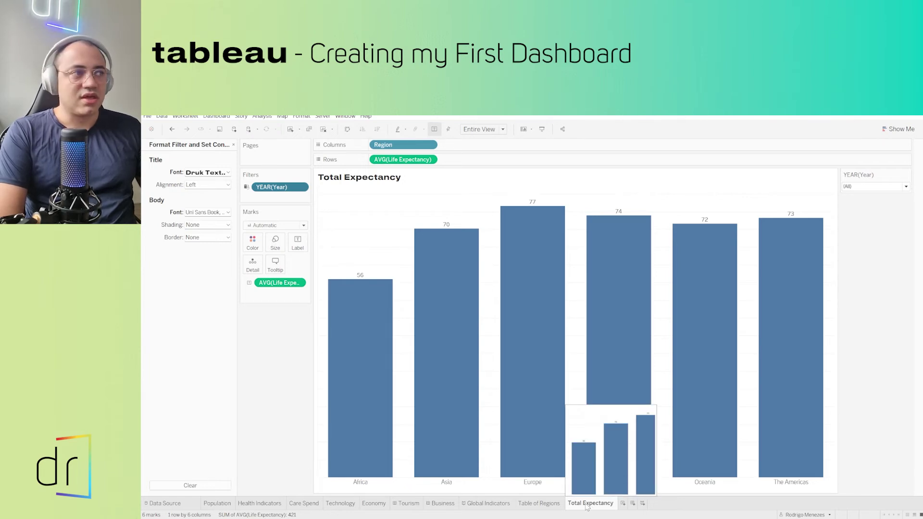
pyautogui.click(532, 504)
pyautogui.click(580, 509)
pyautogui.click(549, 504)
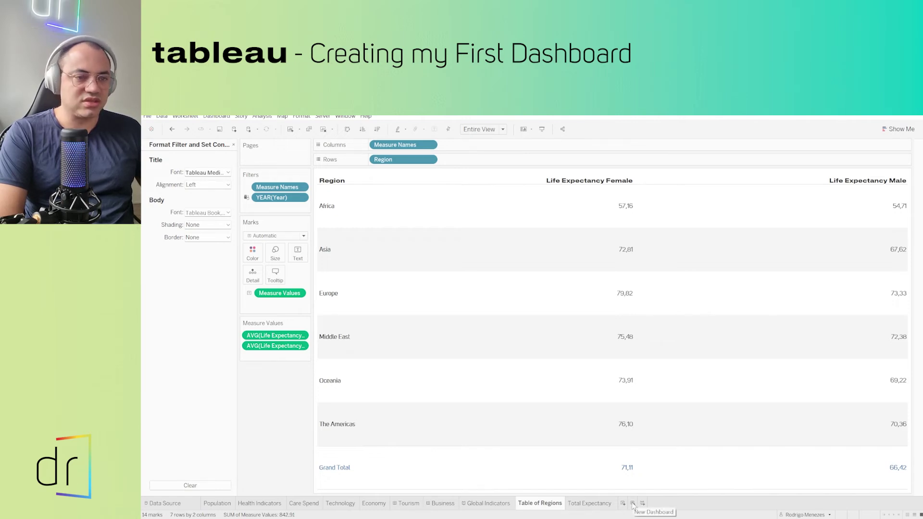
# - Create a new dashboard and change its size from fixed to Automatic
pyautogui.click(633, 504)
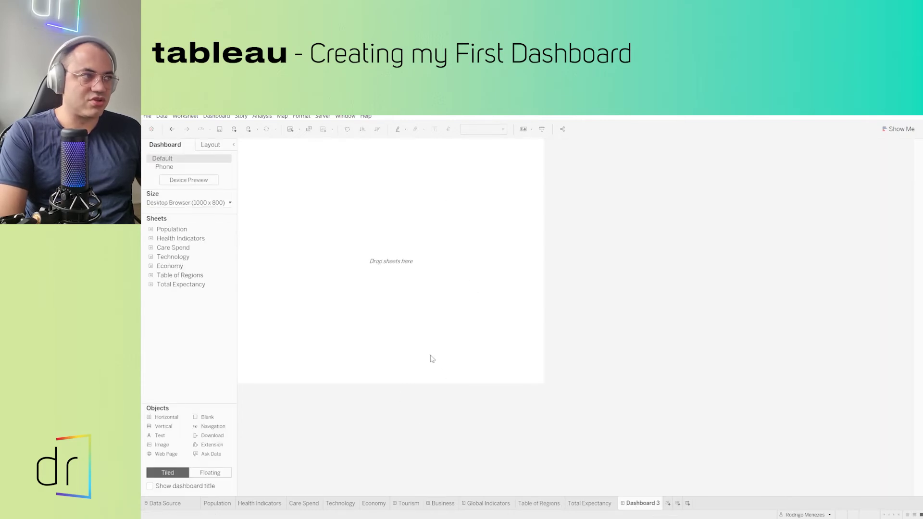
pyautogui.click(200, 203)
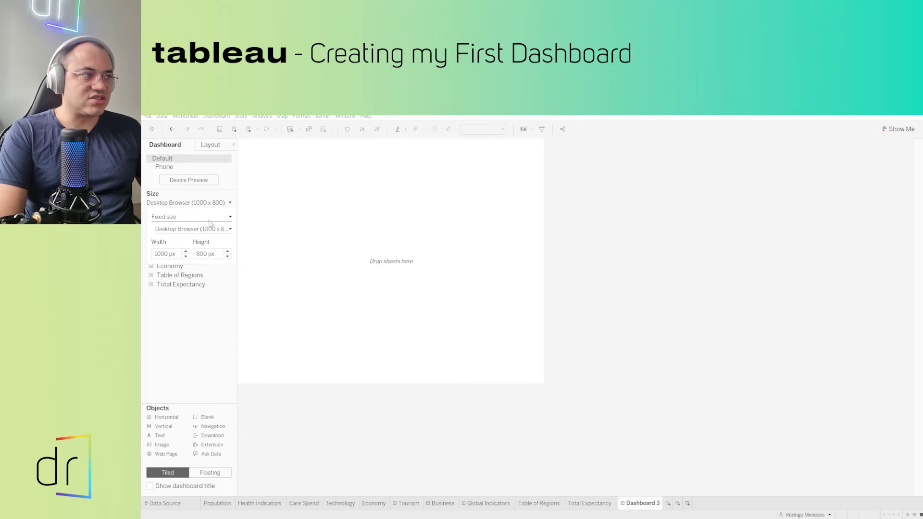
pyautogui.click(229, 230)
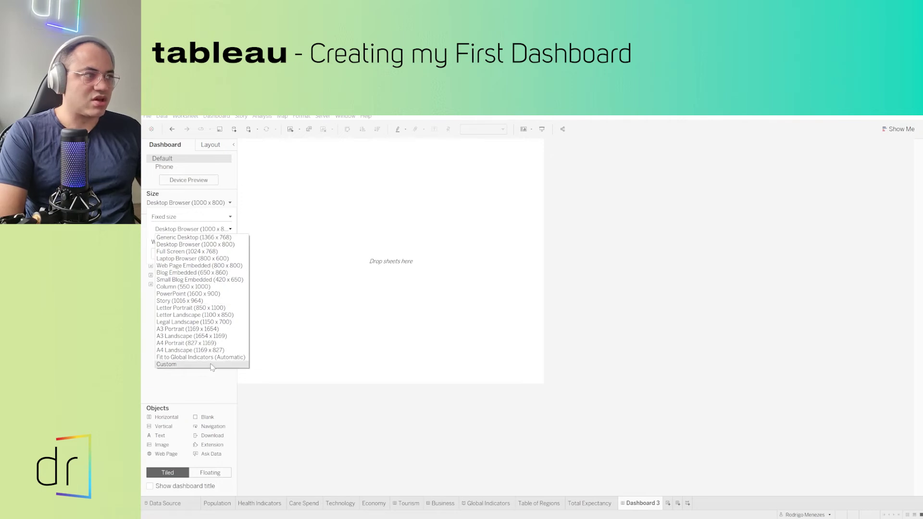
pyautogui.click(199, 219)
pyautogui.click(199, 219)
pyautogui.click(199, 219)
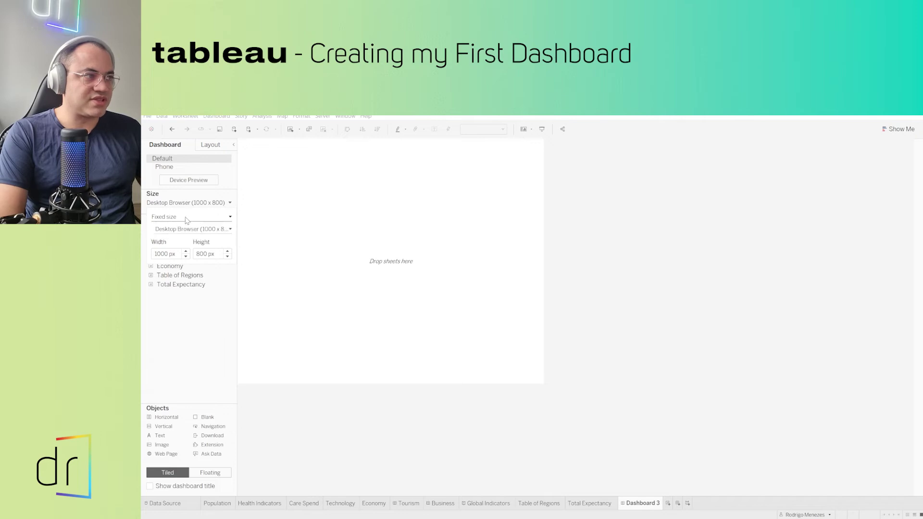
pyautogui.click(196, 220)
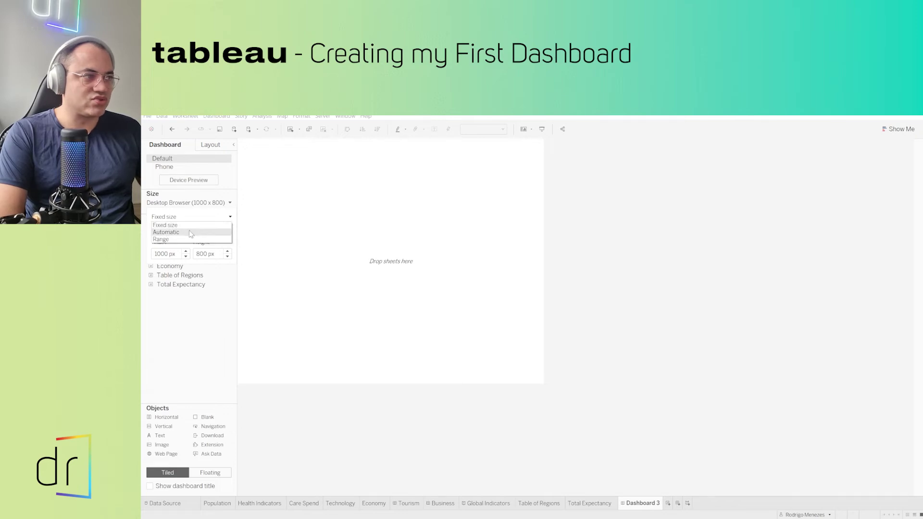
pyautogui.click(191, 233)
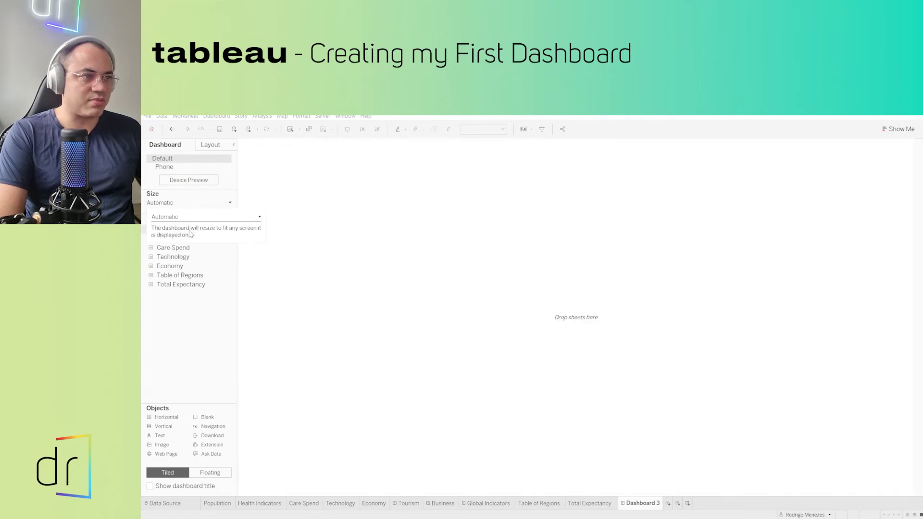
pyautogui.click(168, 331)
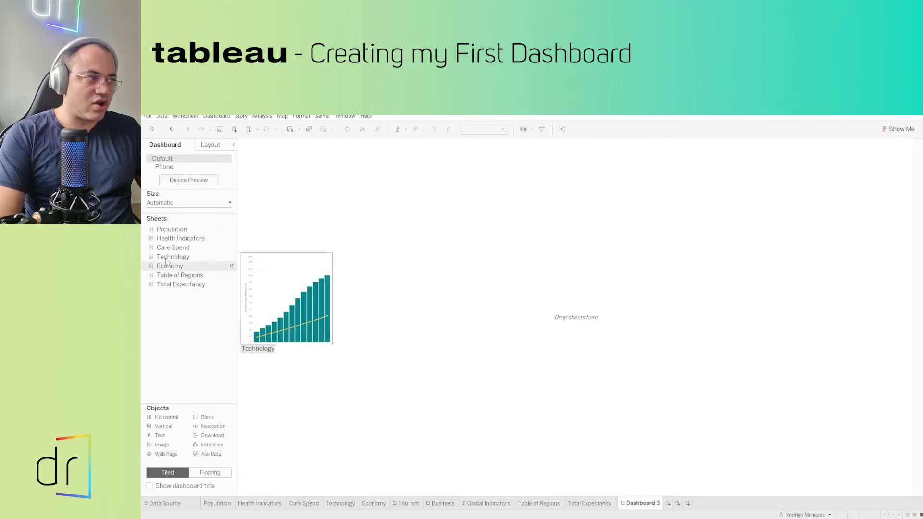
# - Add a tiled text object to the empty dashboard reading "Life expectancy by Gender and Regions"
pyautogui.moveTo(210, 265)
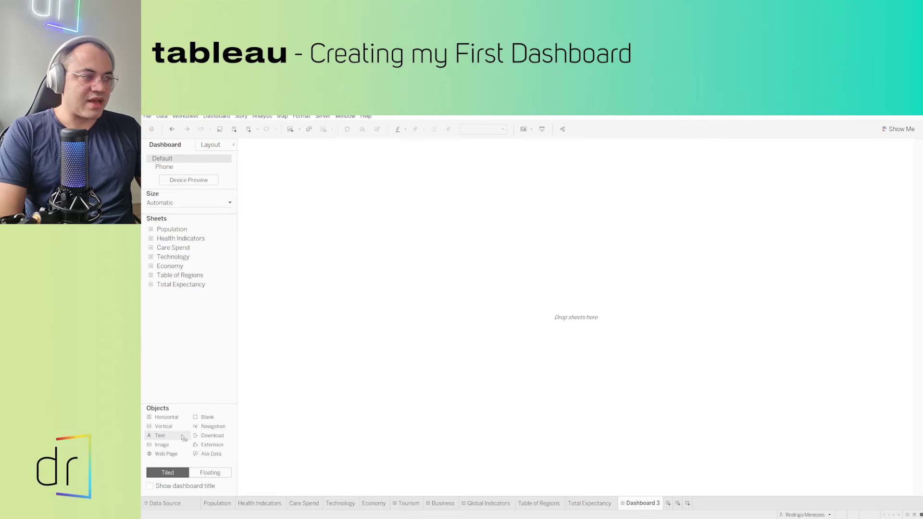
pyautogui.moveTo(183, 437); pyautogui.dragTo(259, 416)
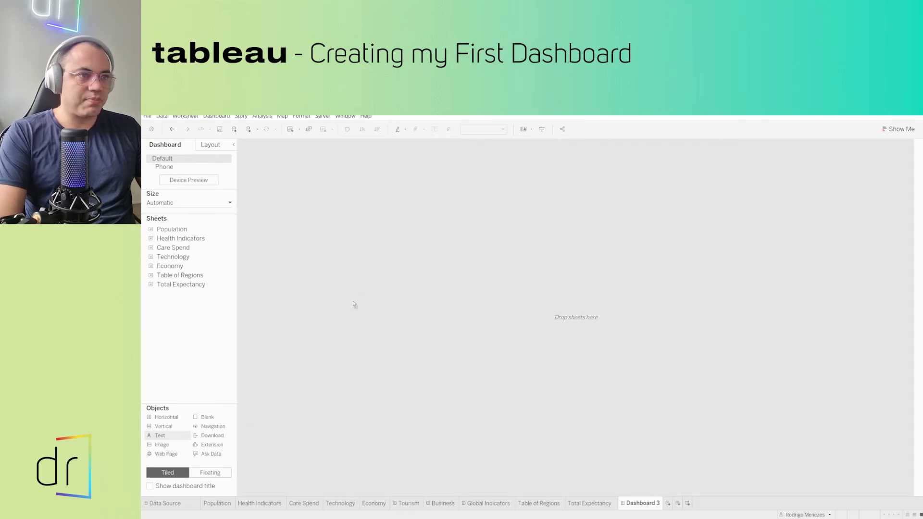
pyautogui.moveTo(354, 305); pyautogui.dragTo(619, 269)
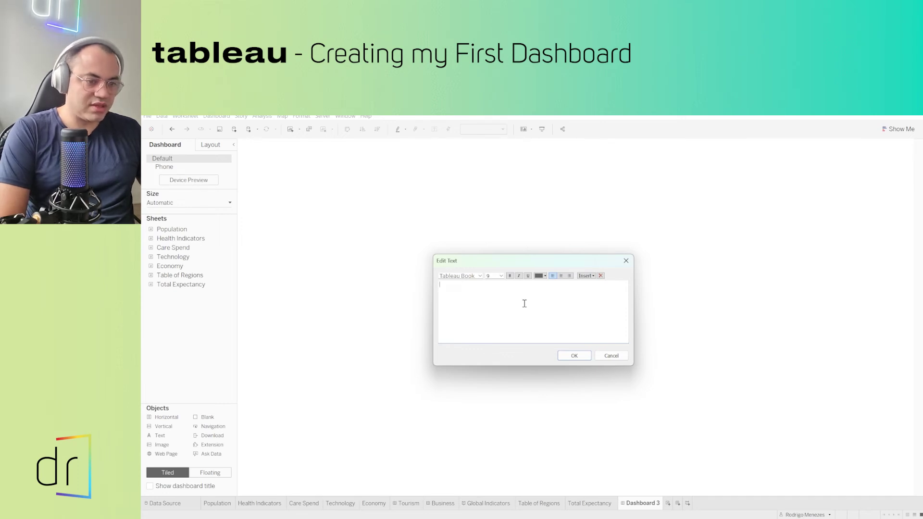
pyautogui.write('Expectan')
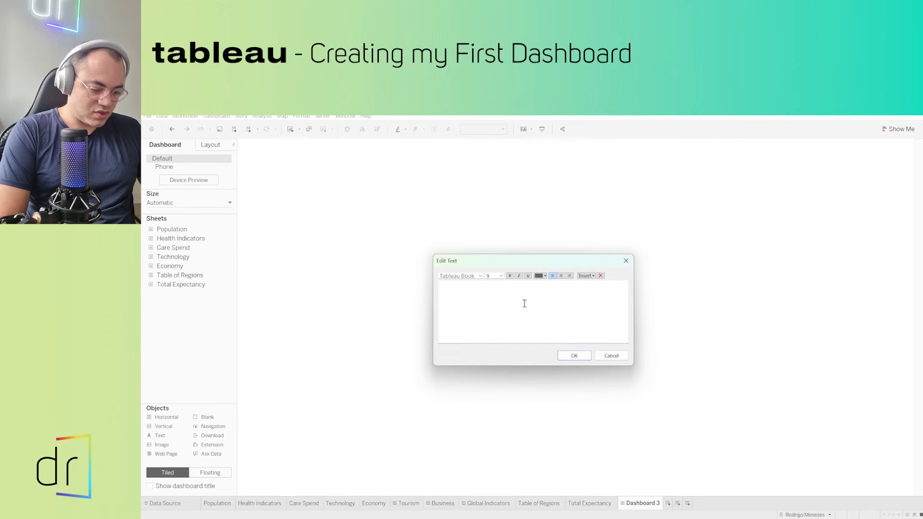
pyautogui.write('Life')
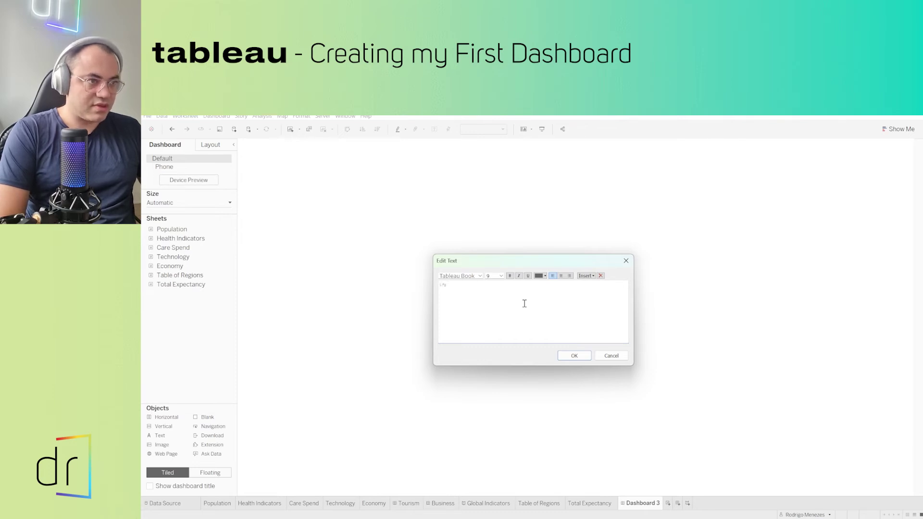
pyautogui.write(' expectancy')
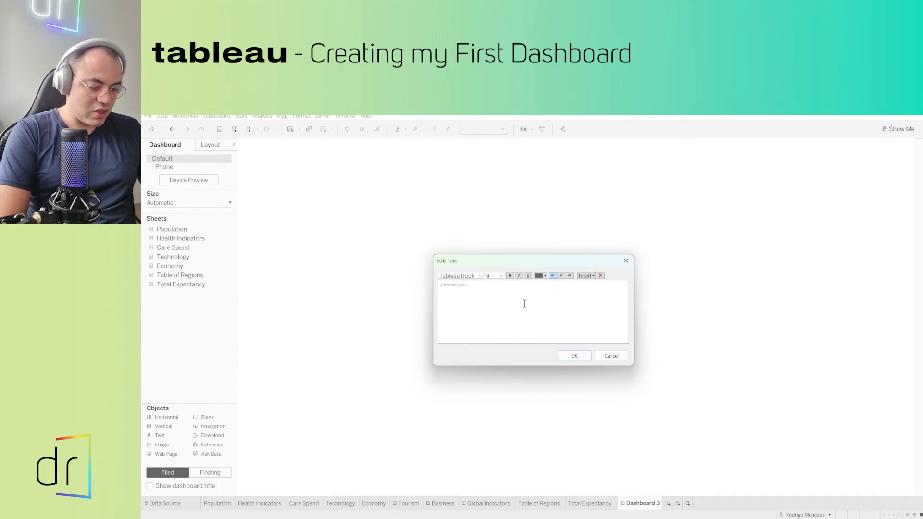
pyautogui.write(' by Regions a')
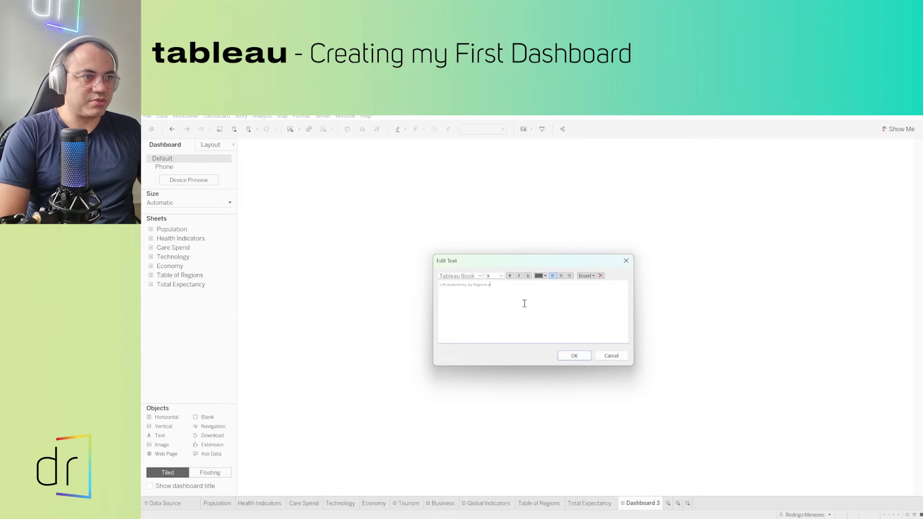
pyautogui.write('Gender')
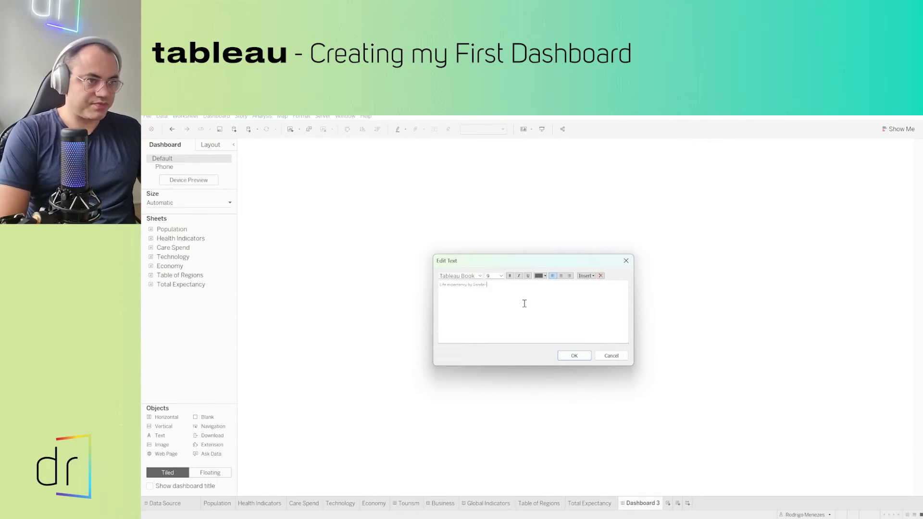
pyautogui.write(' and Regions')
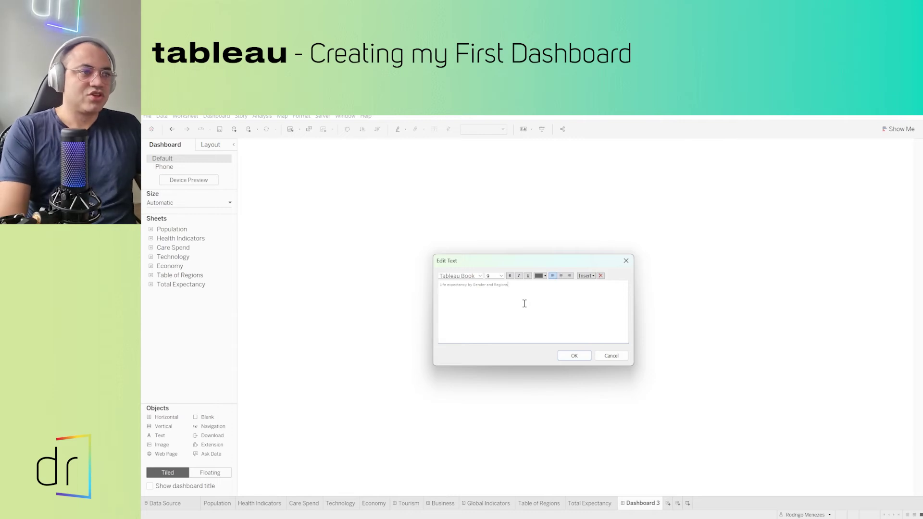
# - Format the whole dashboard title text in Druk Text Wide at size 12
pyautogui.moveTo(513, 286); pyautogui.dragTo(441, 286)
pyautogui.click(440, 288)
pyautogui.click(439, 290)
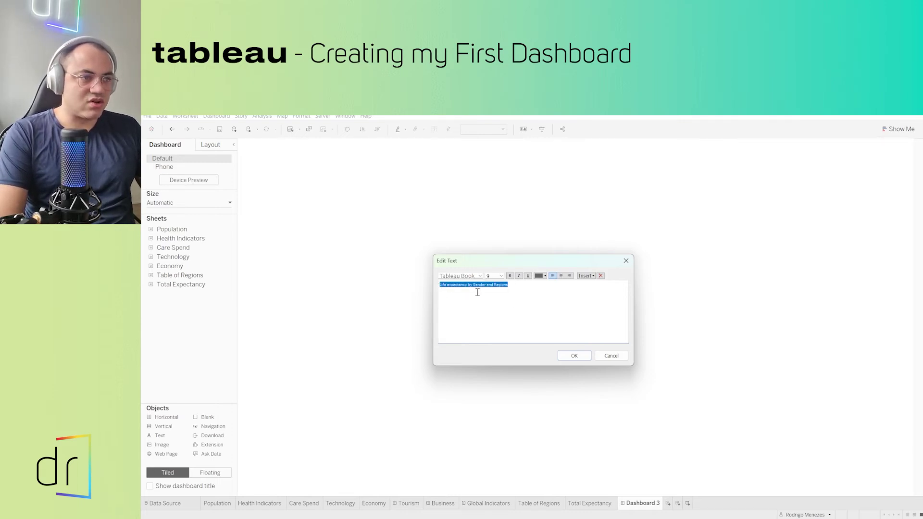
pyautogui.click(479, 275)
pyautogui.scroll(20, 482, 388)
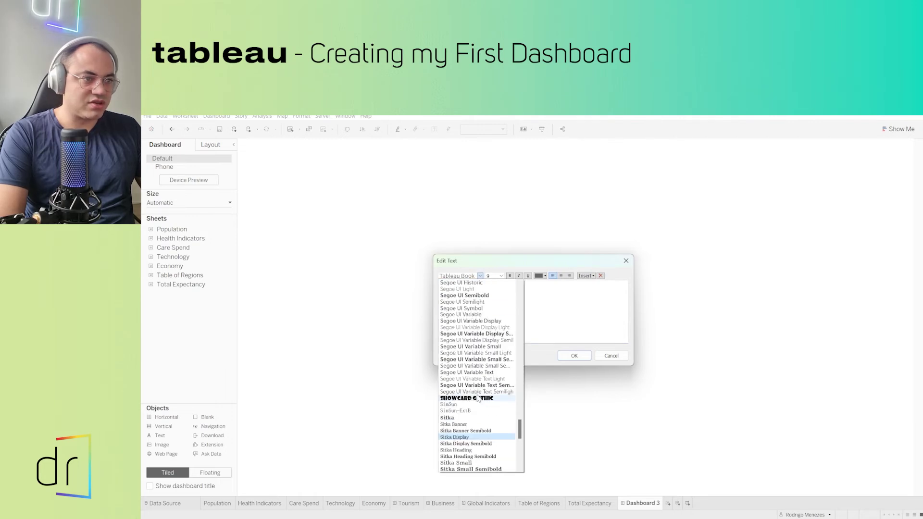
pyautogui.scroll(-20, 478, 398)
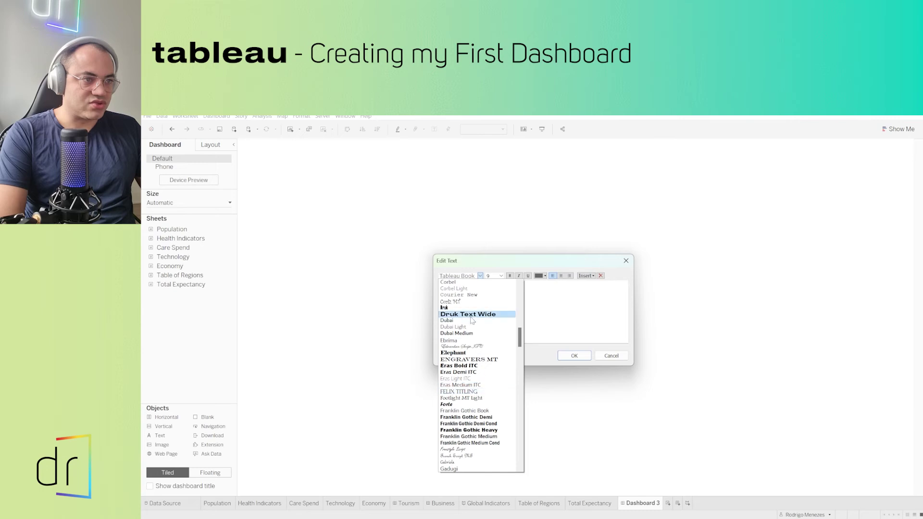
pyautogui.click(473, 314)
pyautogui.click(501, 275)
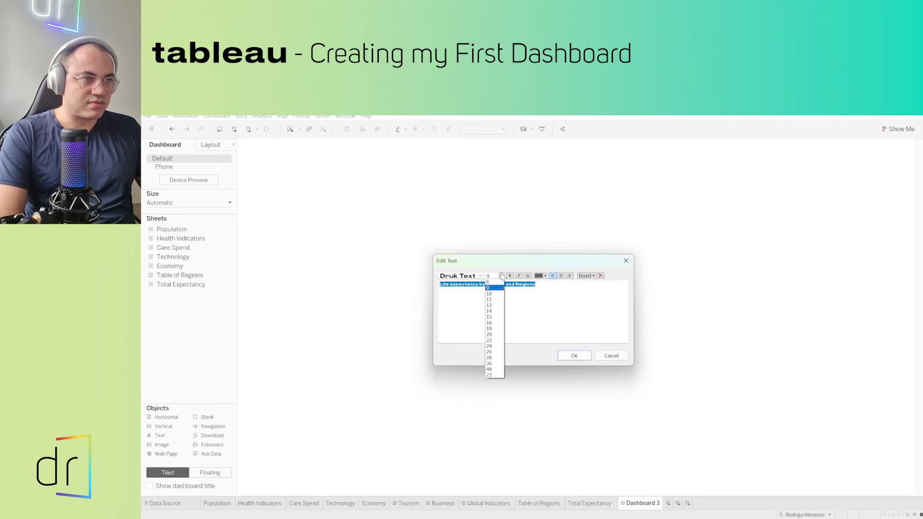
pyautogui.click(495, 305)
pyautogui.click(468, 297)
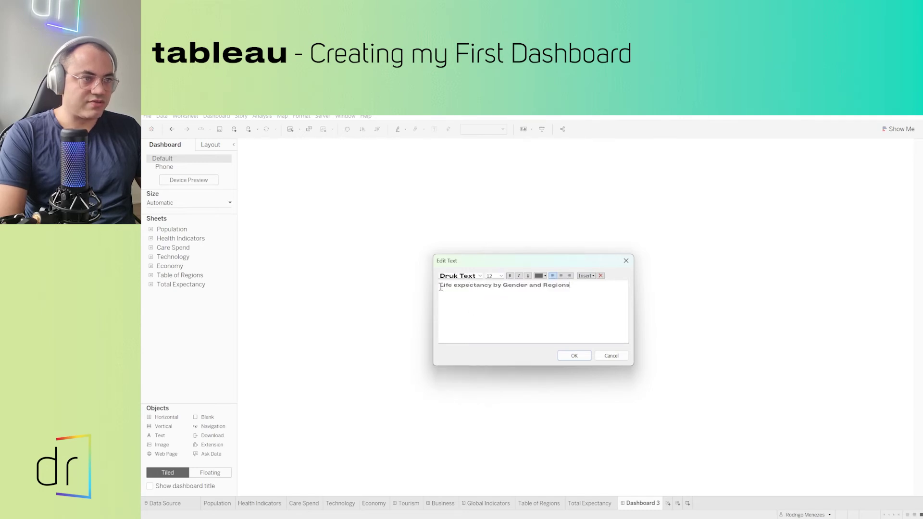
# - Center the title text and apply the text object's edits to the dashboard
pyautogui.moveTo(441, 287); pyautogui.dragTo(571, 287)
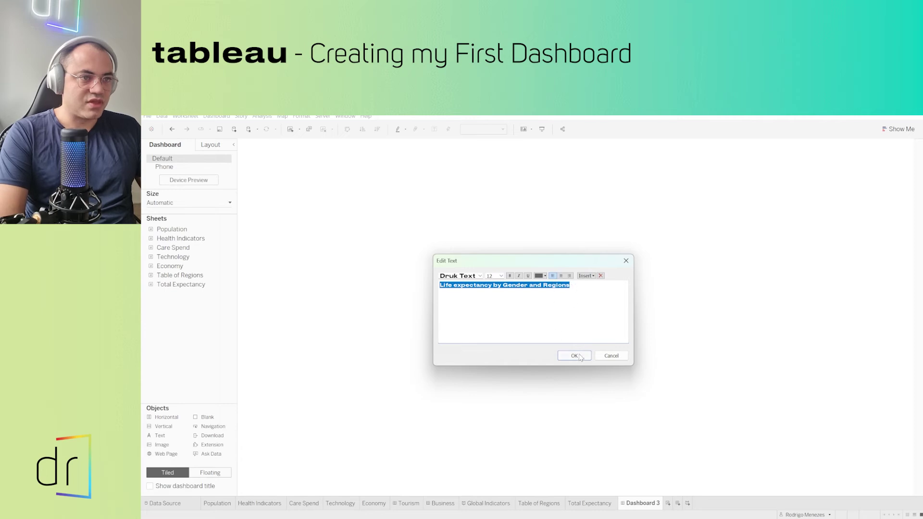
pyautogui.click(561, 276)
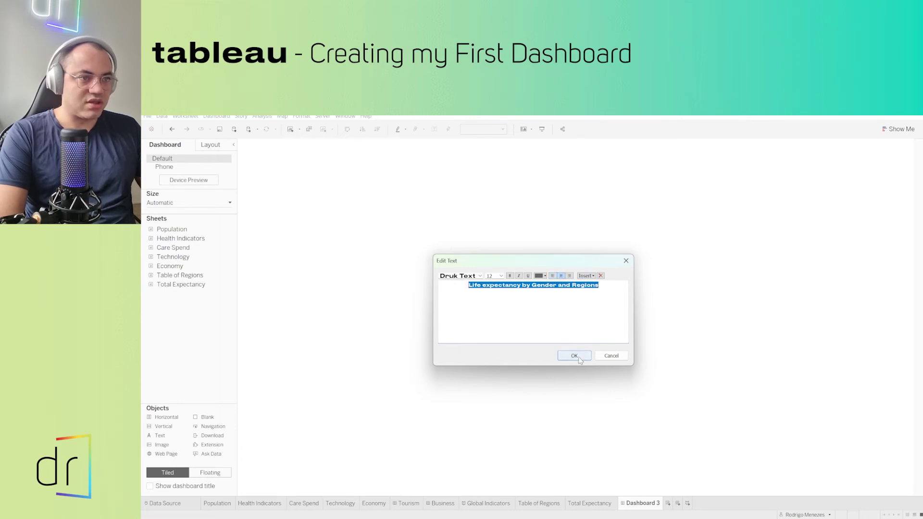
pyautogui.click(575, 358)
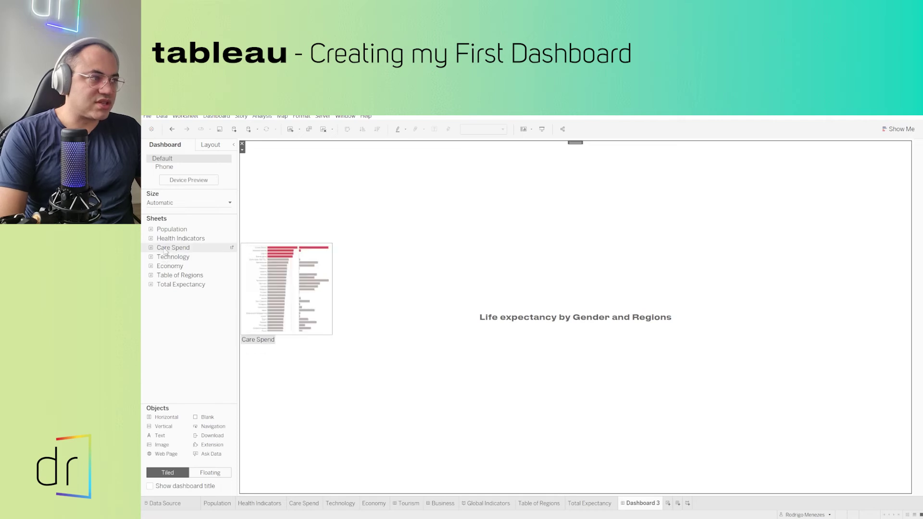
# - Place the Table of Regions sheet in the lower half of the dashboard, beneath the title text
pyautogui.moveTo(166, 268)
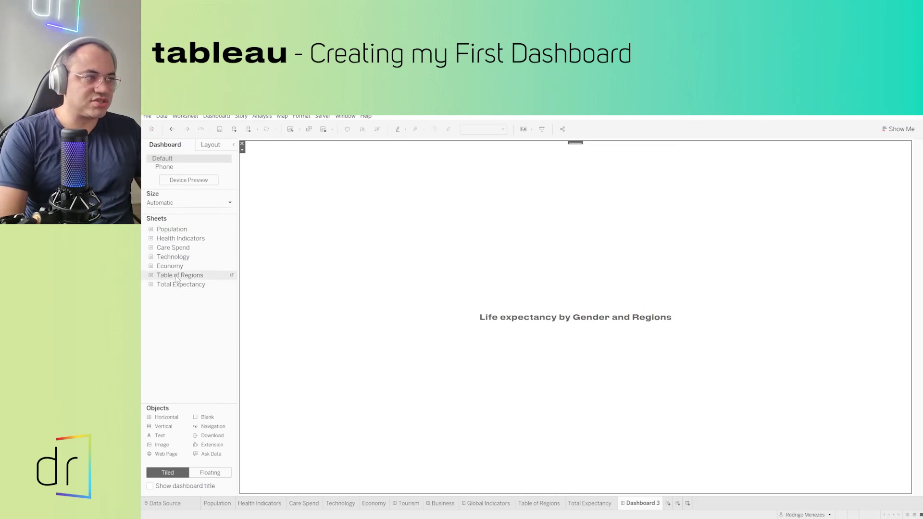
pyautogui.moveTo(177, 279); pyautogui.dragTo(480, 440)
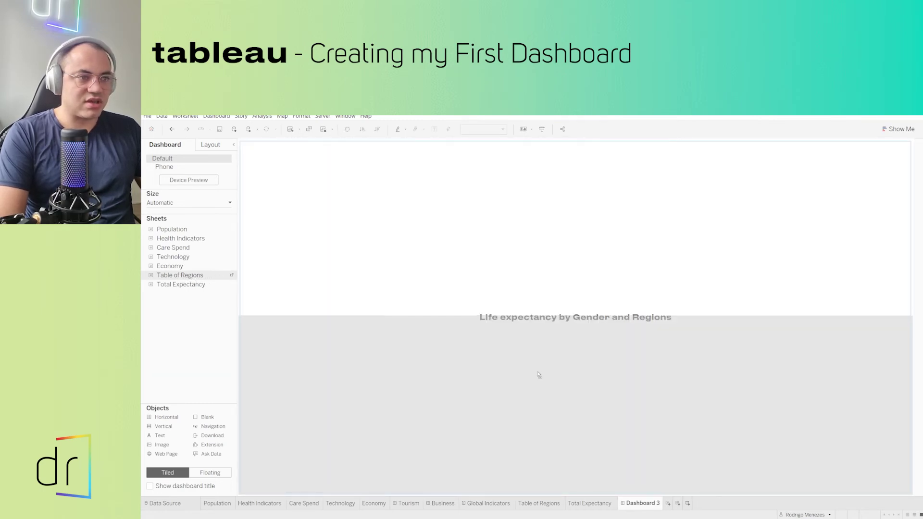
pyautogui.moveTo(538, 375); pyautogui.dragTo(595, 415)
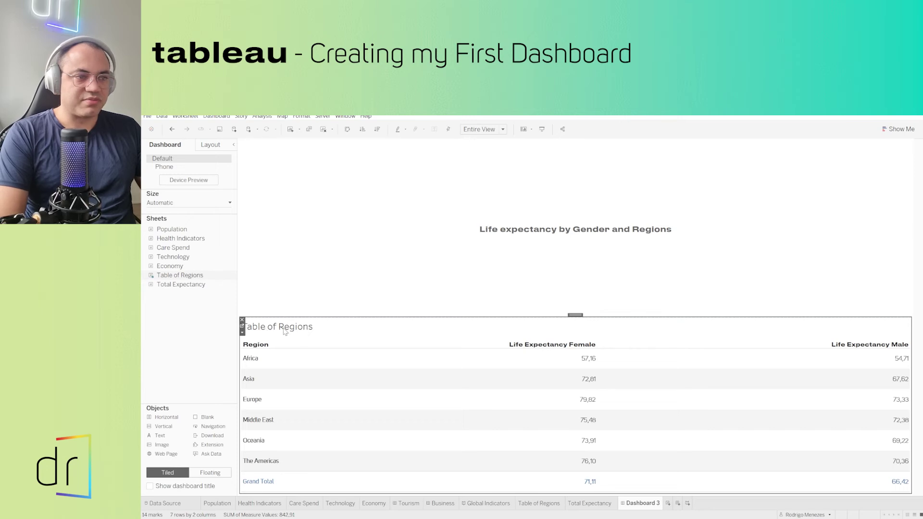
# - Hide the Table of Regions sheet's title on the dashboard and deselect the table
pyautogui.moveTo(835, 406)
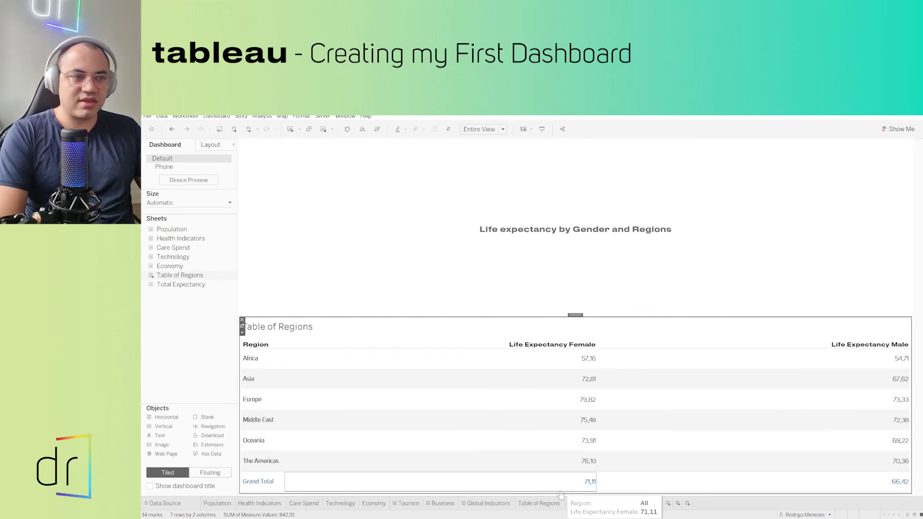
pyautogui.rightClick(275, 331)
pyautogui.rightClick(266, 324)
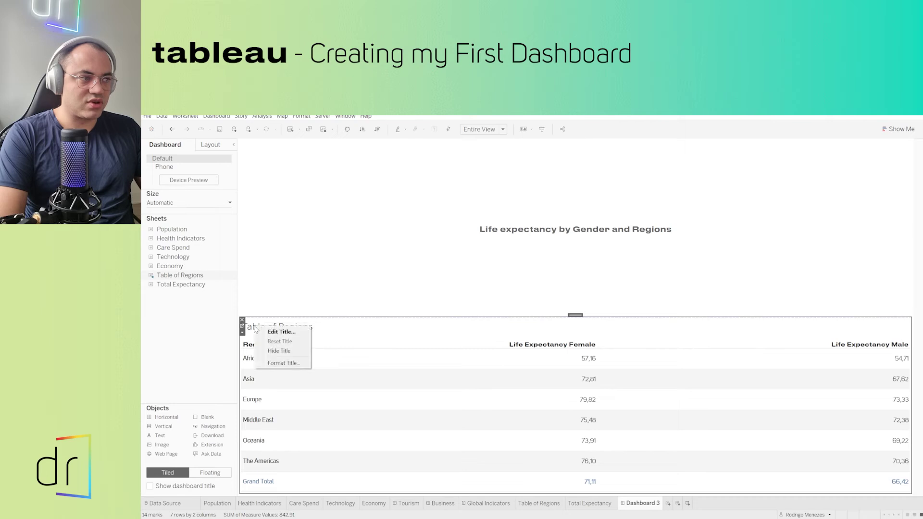
pyautogui.click(289, 349)
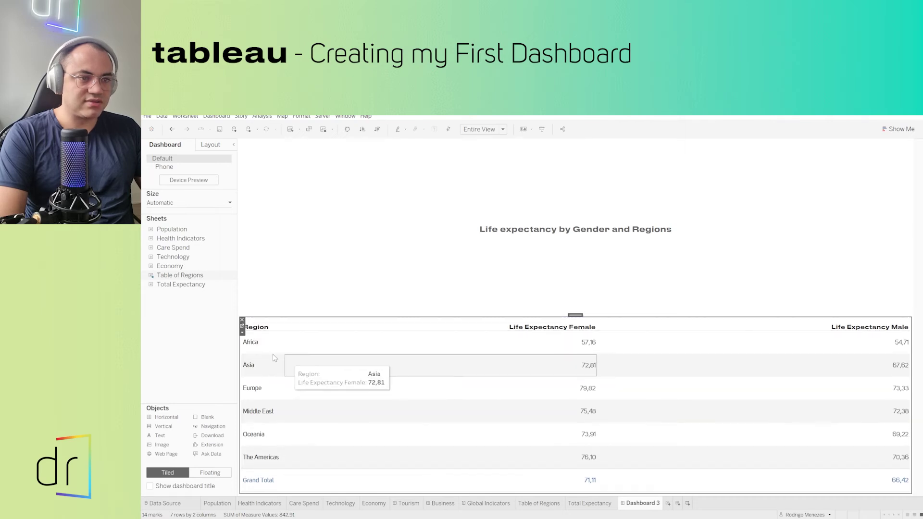
pyautogui.click(169, 314)
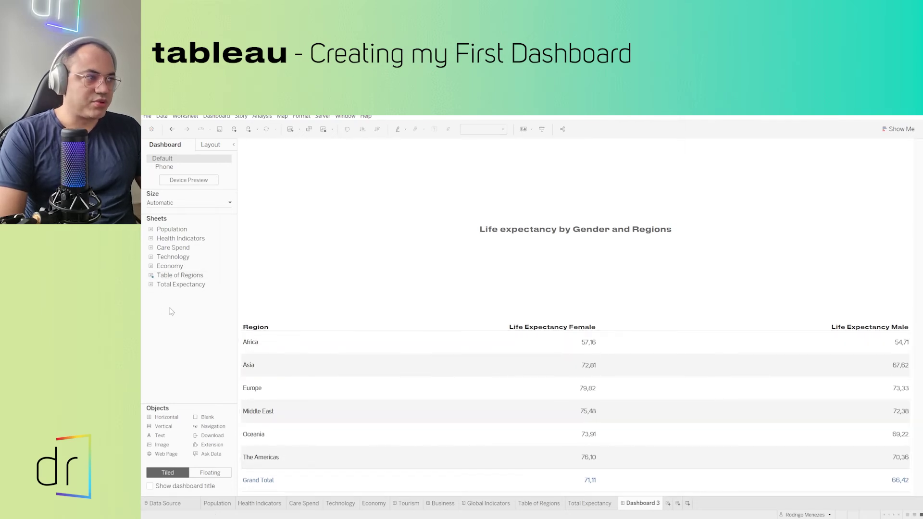
# - Place the Total Expectancy sheet beside the Table of Regions, slightly widening the year filter column and shrinking the title area to a thin band
pyautogui.moveTo(181, 291)
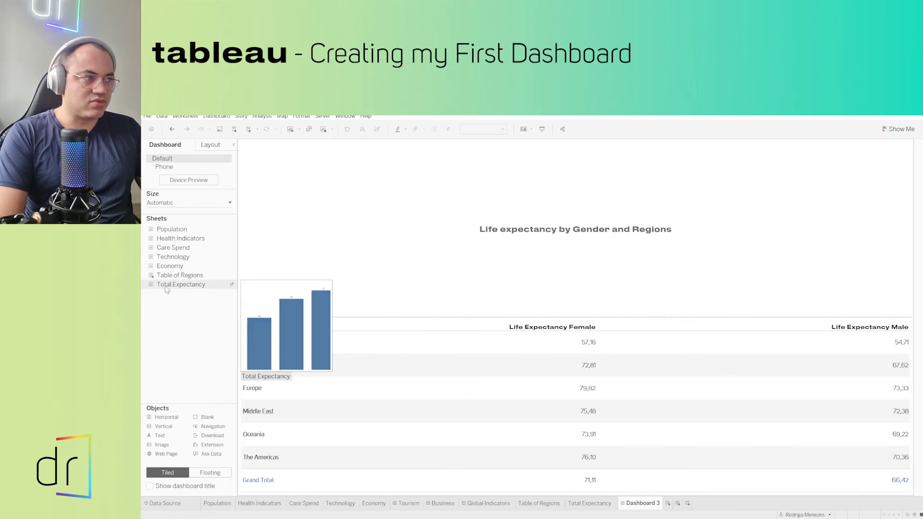
pyautogui.moveTo(195, 287); pyautogui.dragTo(813, 424)
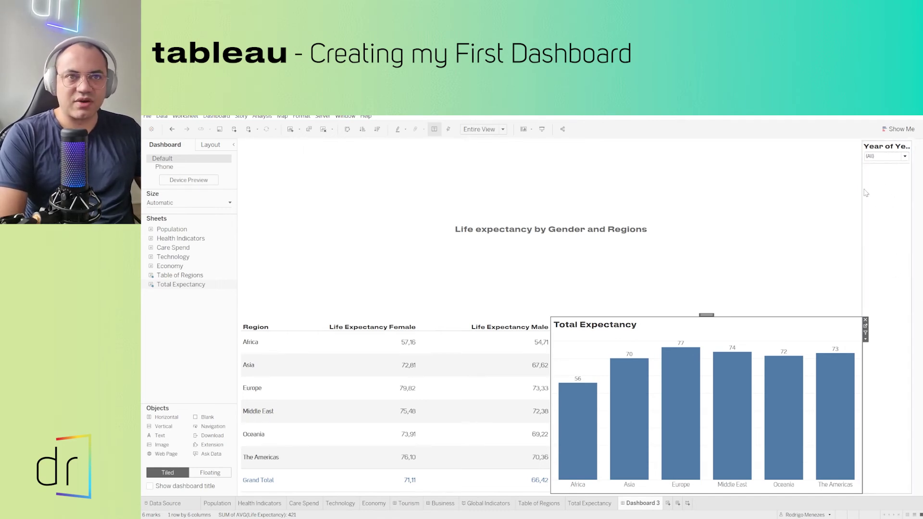
pyautogui.moveTo(862, 185)
pyautogui.mouseDown()
pyautogui.moveTo(835, 194)
pyautogui.moveTo(854, 196)
pyautogui.mouseUp()
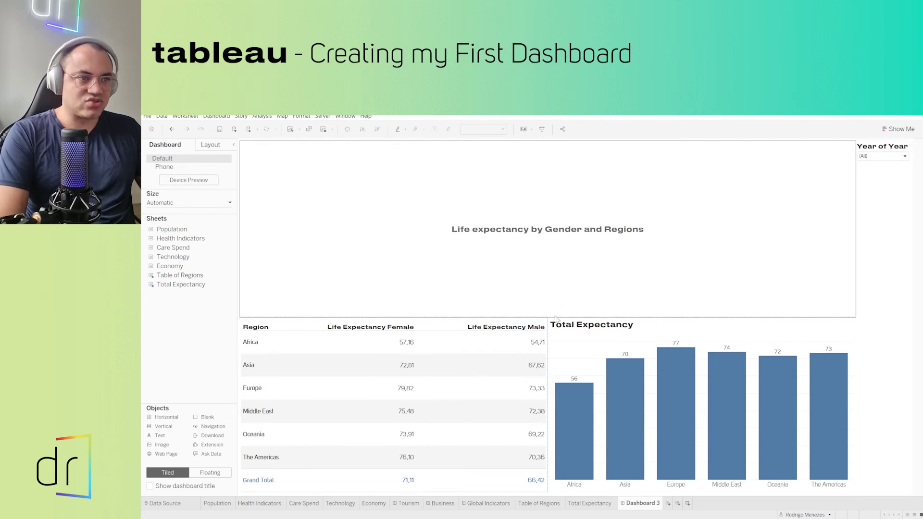
pyautogui.moveTo(556, 317); pyautogui.dragTo(553, 167)
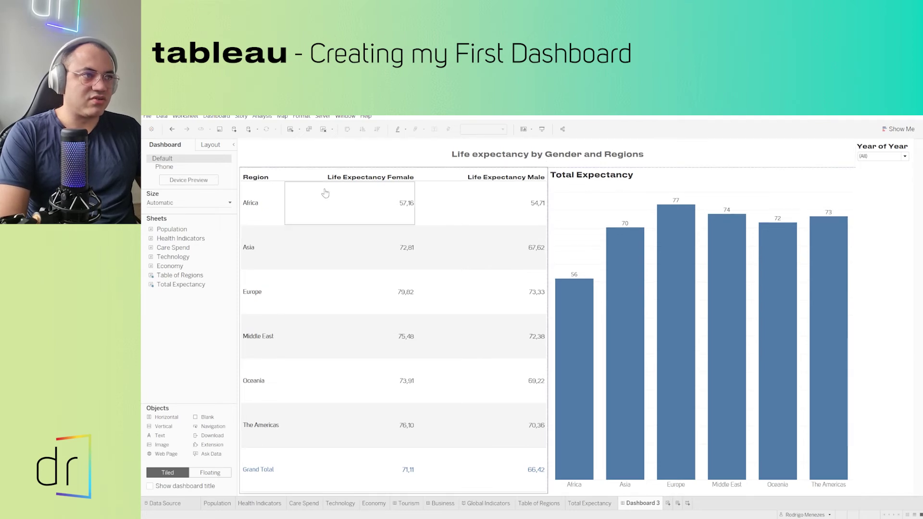
pyautogui.moveTo(803, 325)
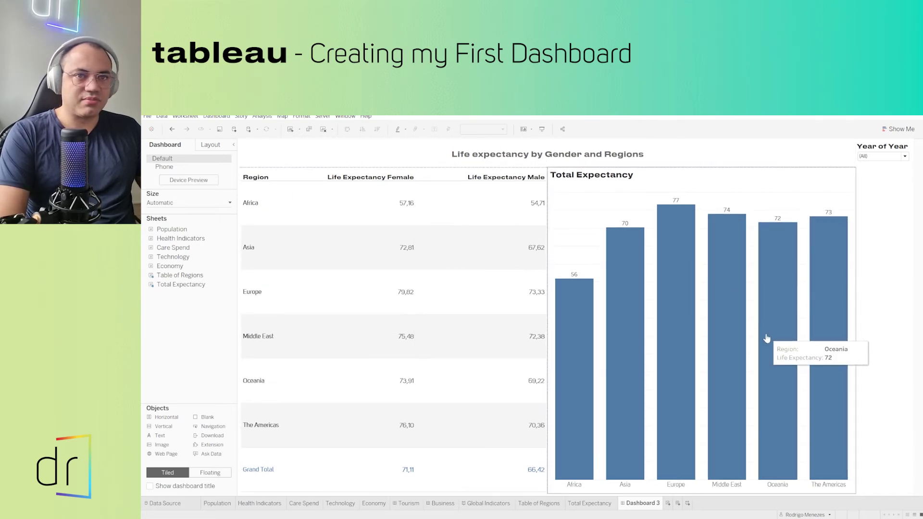
# - Test the year filter with 2000, 2001, 2002, 2003, 2005 and 2006, toggle 2003 off, and restore all years
pyautogui.click(885, 157)
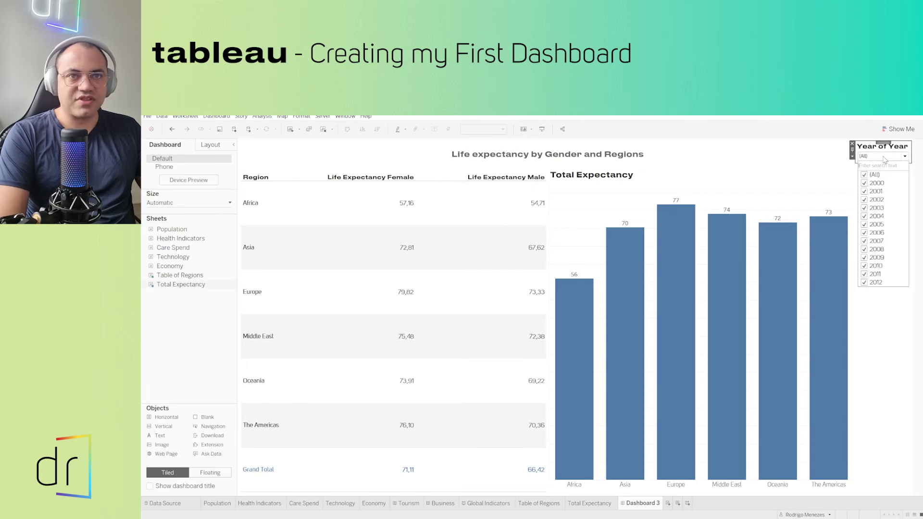
pyautogui.click(864, 174)
pyautogui.click(865, 183)
pyautogui.click(864, 191)
pyautogui.click(865, 200)
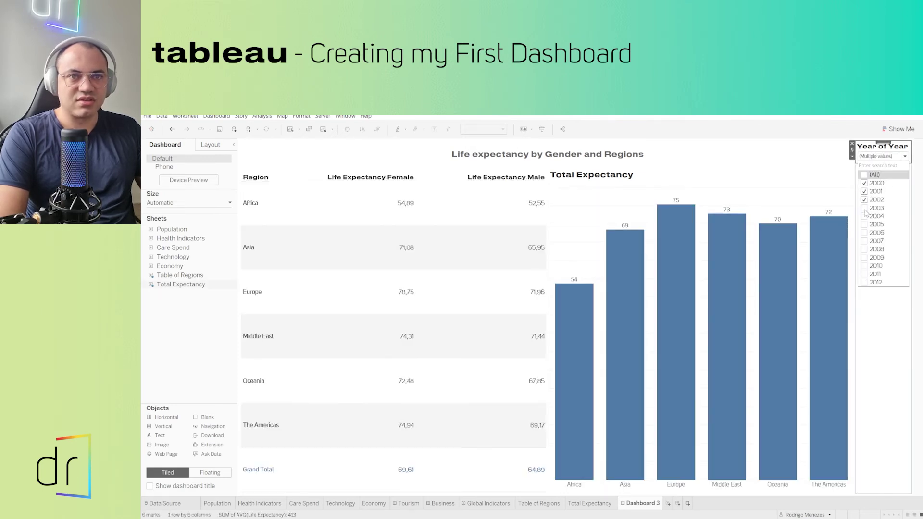
pyautogui.click(865, 208)
pyautogui.click(865, 225)
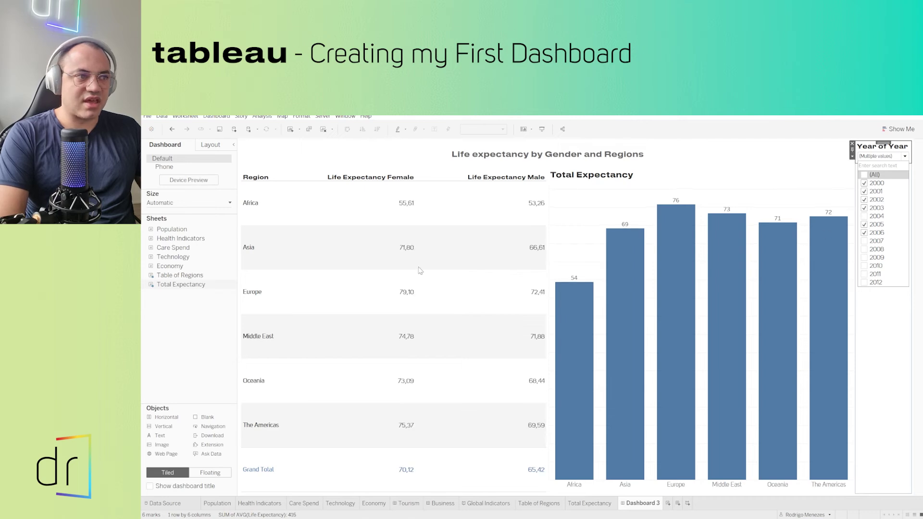
pyautogui.click(864, 209)
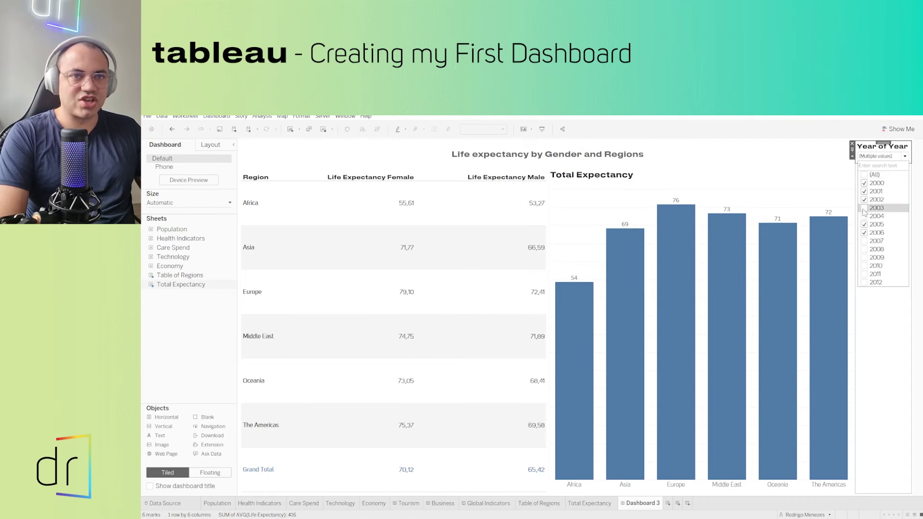
pyautogui.click(864, 176)
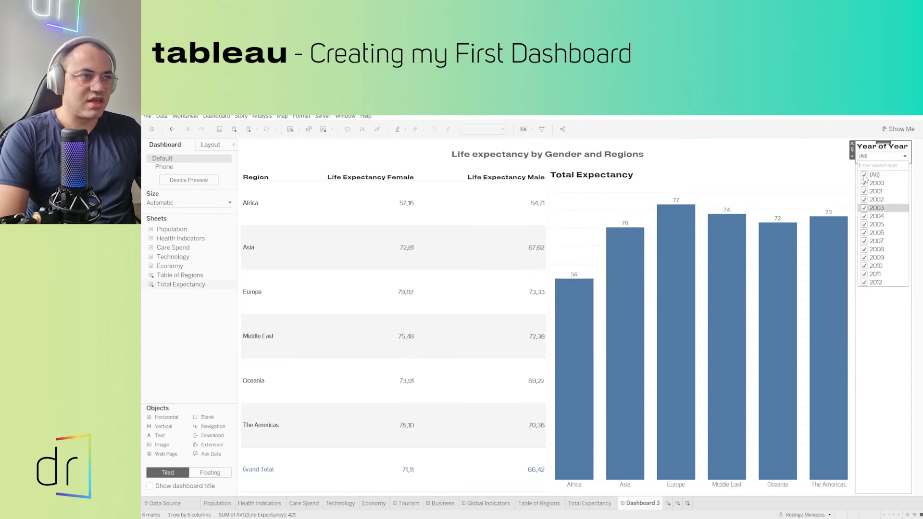
# - Restrict the dashboard's year filter to 2011 and 2012 and close its list
pyautogui.click(864, 175)
pyautogui.click(865, 283)
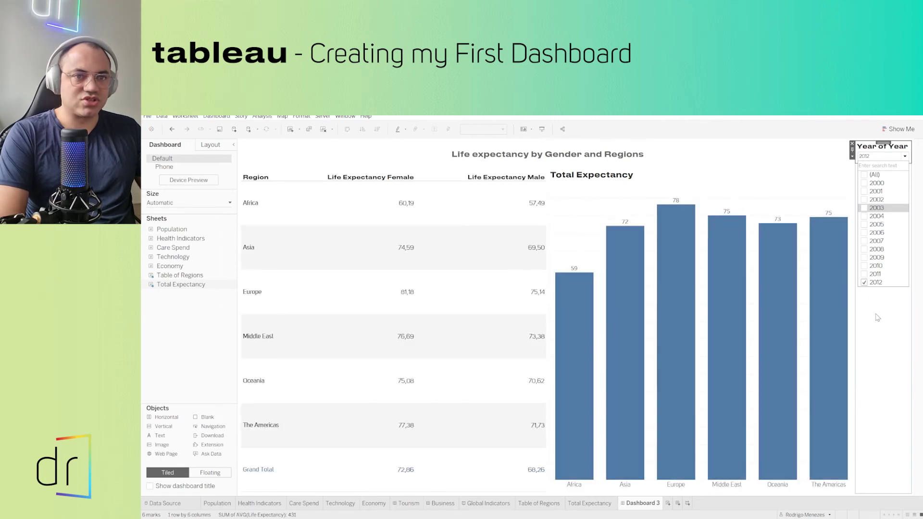
pyautogui.click(865, 284)
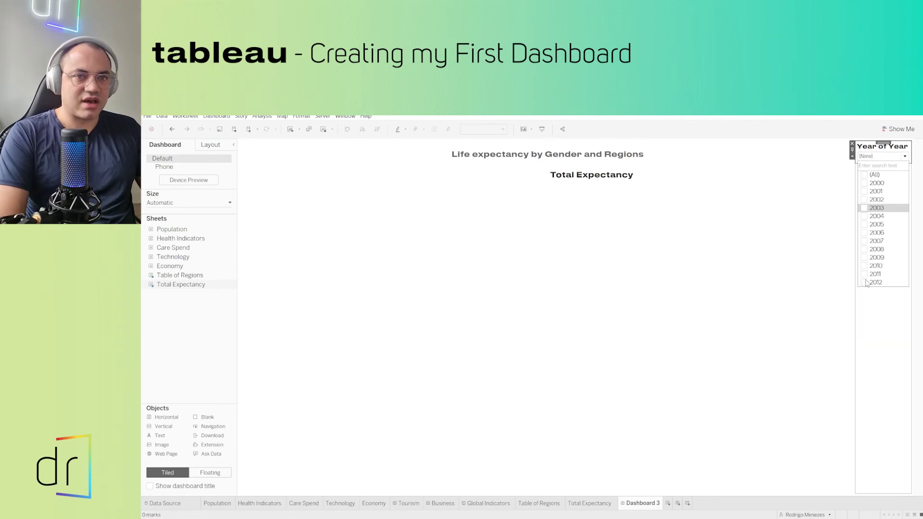
pyautogui.click(865, 275)
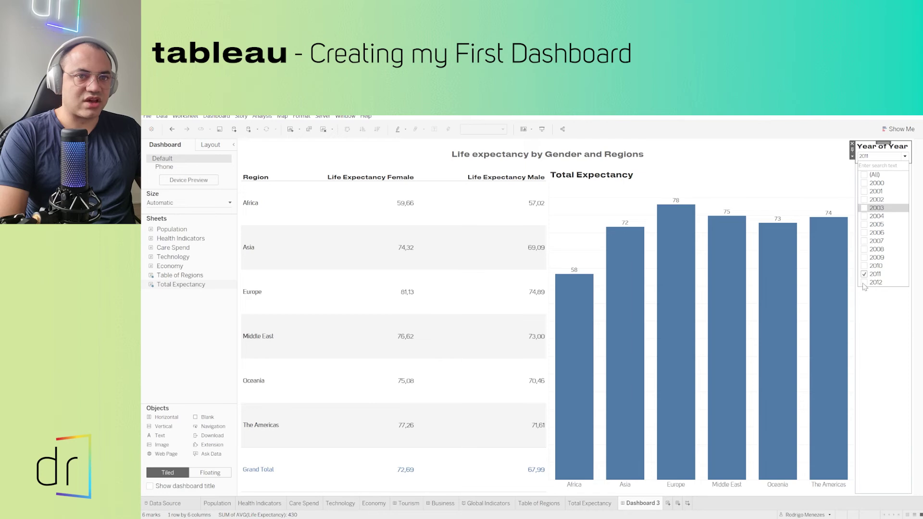
pyautogui.click(864, 283)
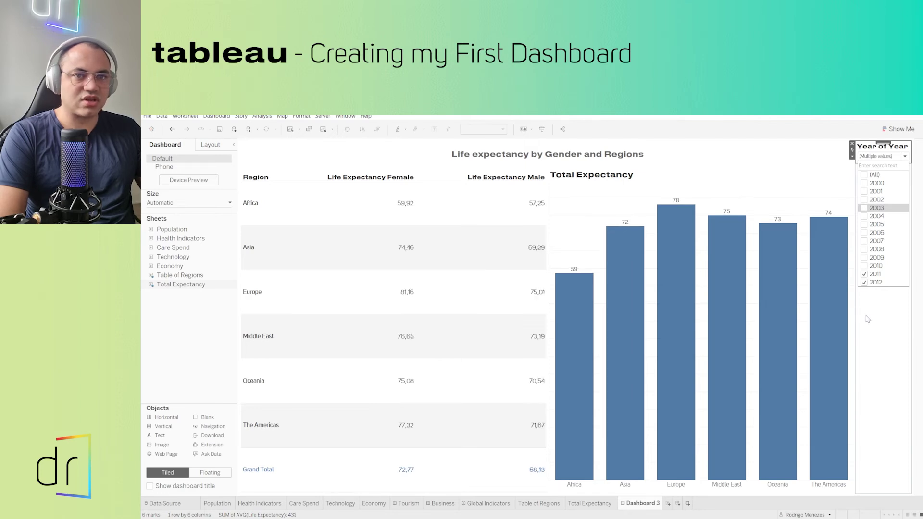
pyautogui.click(871, 153)
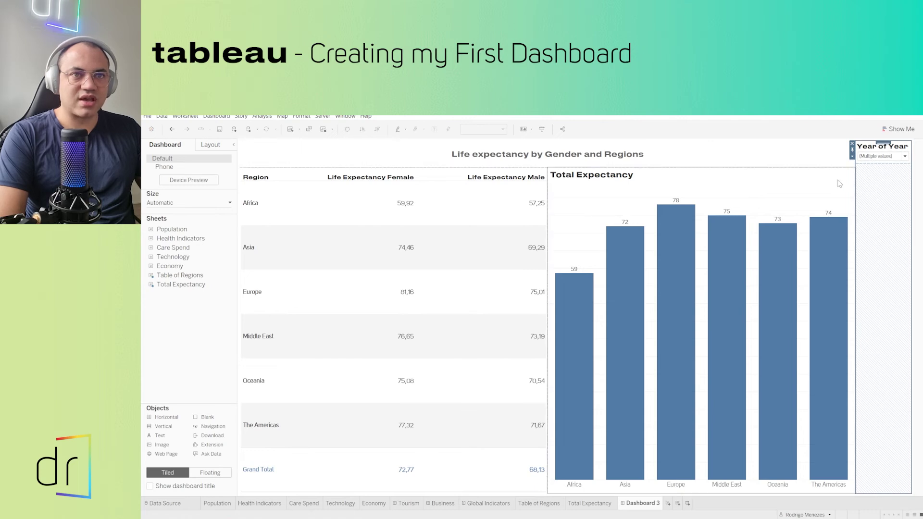
# - Insert a blank object between the dashboard title and the two sheets, and reduce its height
pyautogui.moveTo(612, 262)
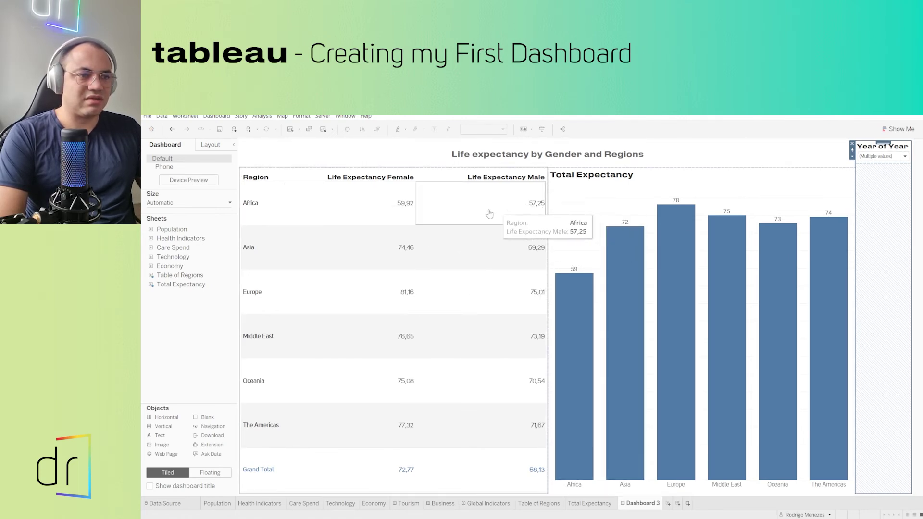
pyautogui.click(819, 163)
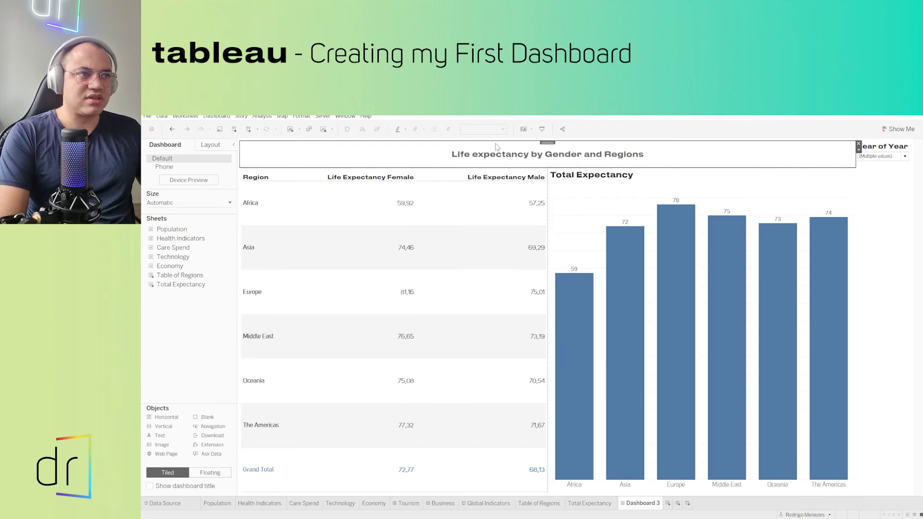
pyautogui.moveTo(154, 289)
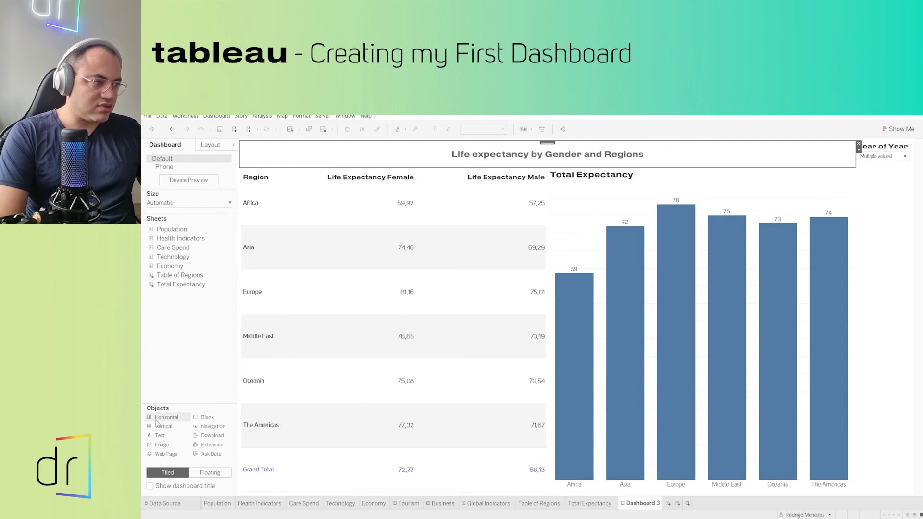
pyautogui.moveTo(201, 420)
pyautogui.mouseDown()
pyautogui.moveTo(361, 289)
pyautogui.moveTo(479, 169)
pyautogui.moveTo(513, 188)
pyautogui.moveTo(534, 189)
pyautogui.moveTo(548, 172)
pyautogui.mouseUp()
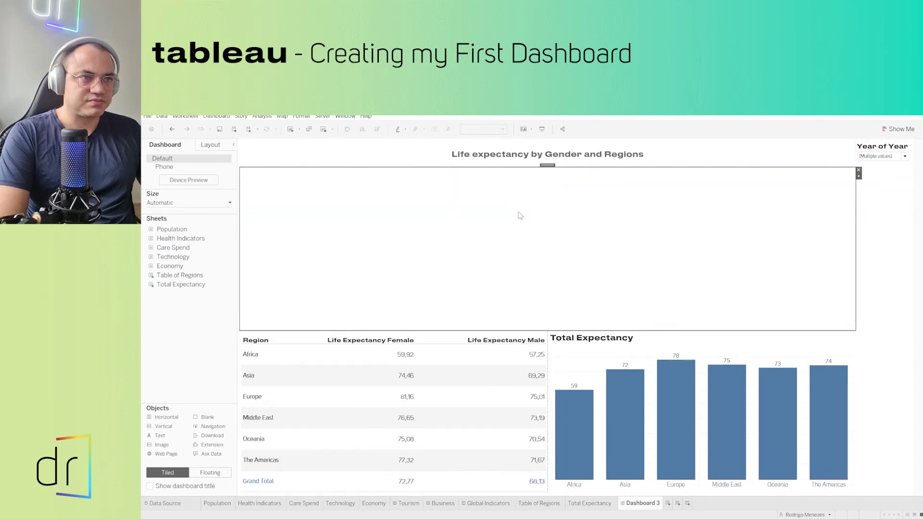
pyautogui.click(870, 311)
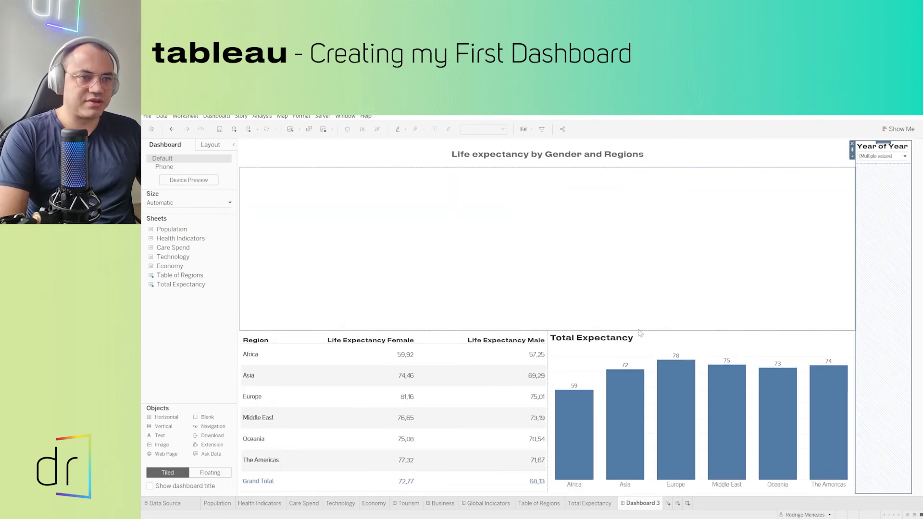
pyautogui.moveTo(640, 330); pyautogui.dragTo(640, 284)
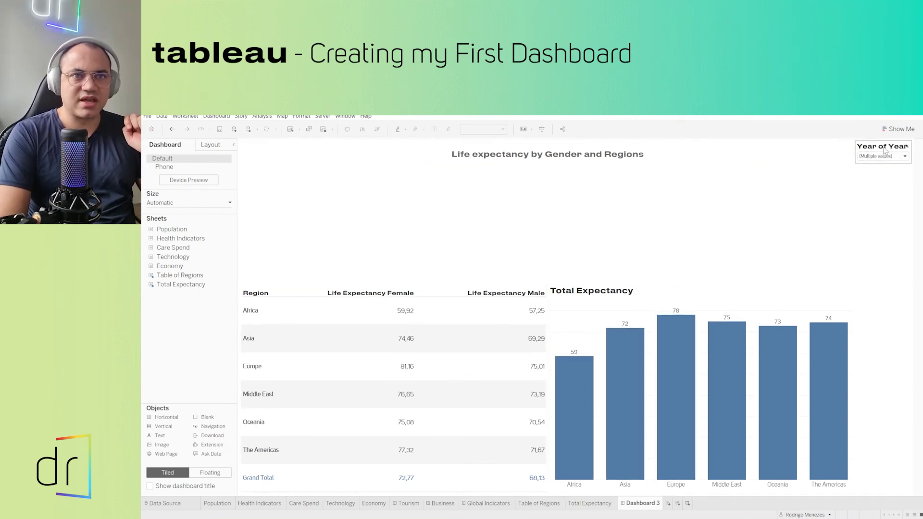
# - Test the year filter by toggling individual years, reset it to all years and close its list
pyautogui.click(905, 157)
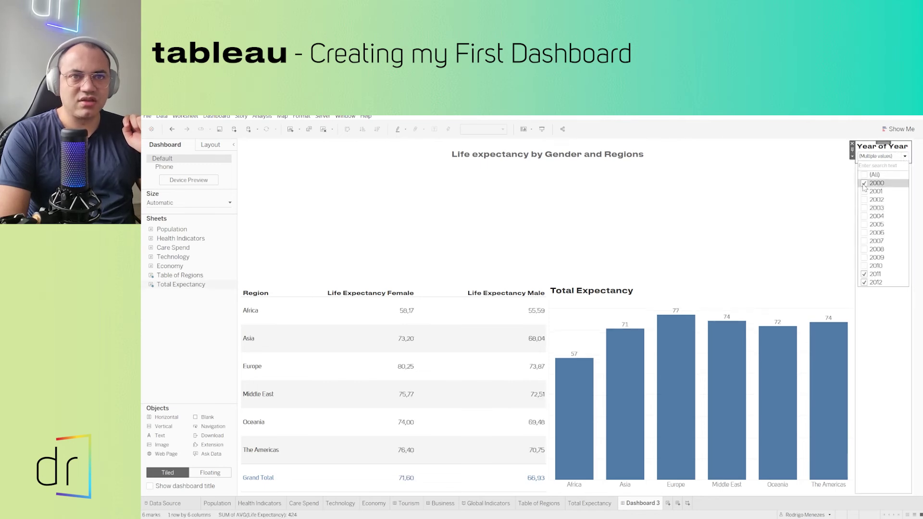
pyautogui.click(865, 274)
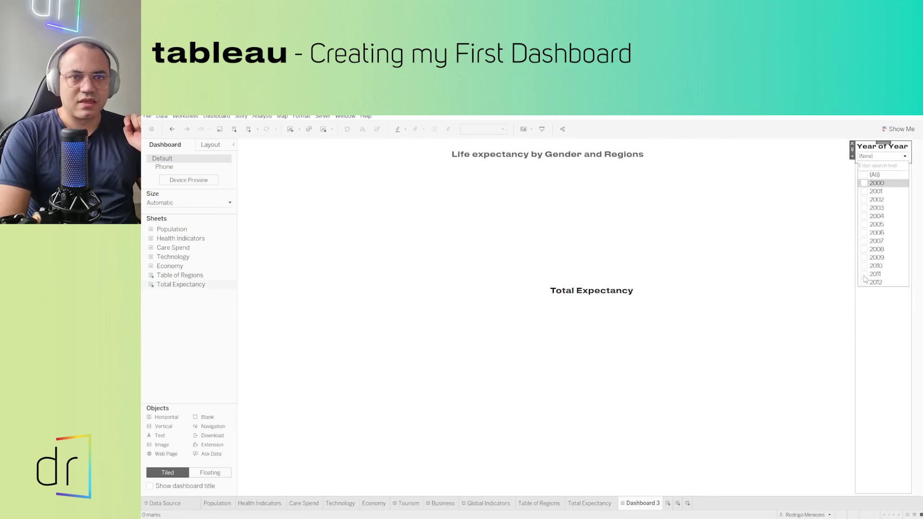
pyautogui.click(864, 273)
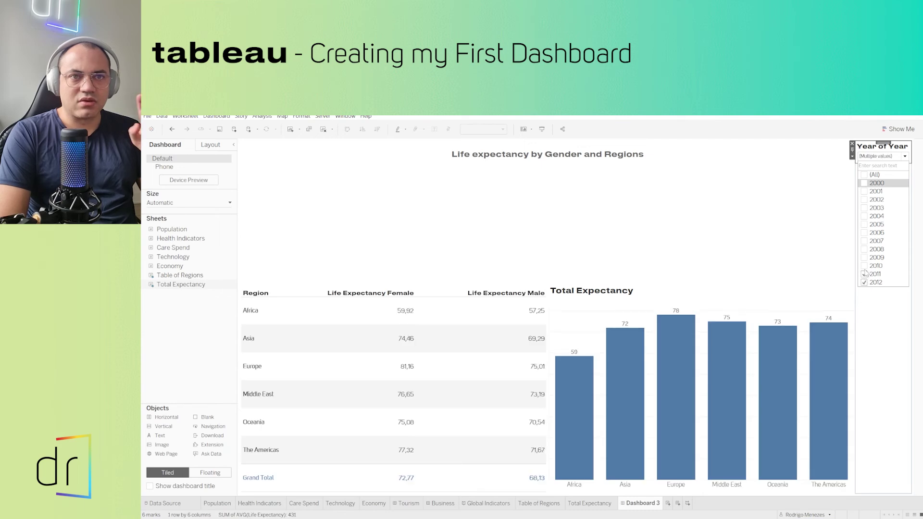
pyautogui.click(865, 175)
pyautogui.click(864, 176)
pyautogui.click(864, 176)
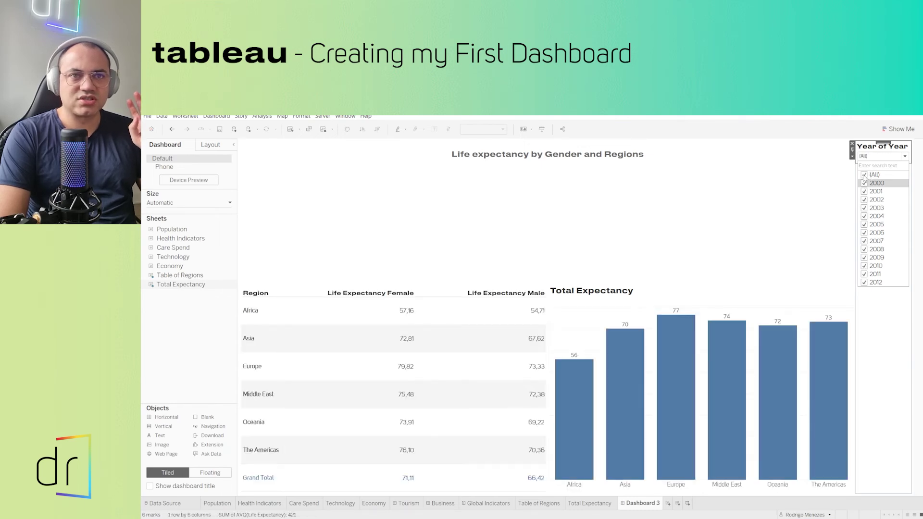
pyautogui.click(893, 330)
pyautogui.click(848, 222)
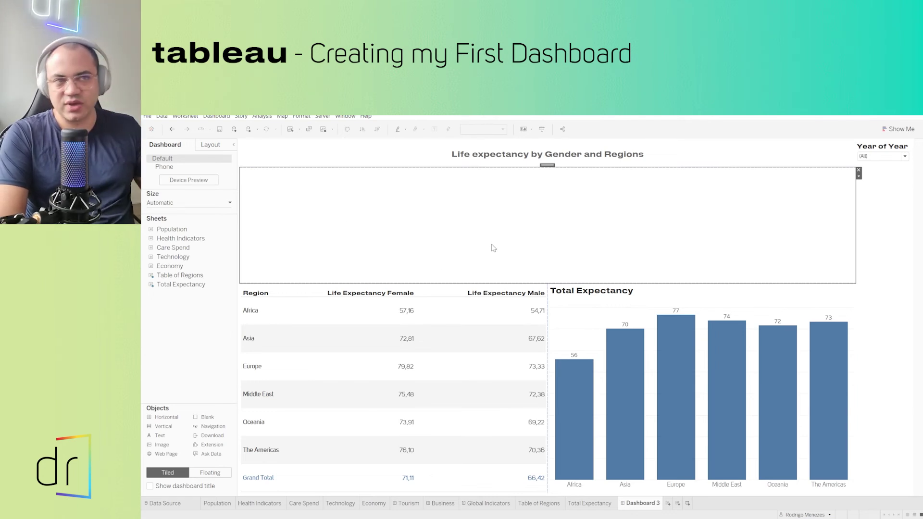
pyautogui.click(437, 164)
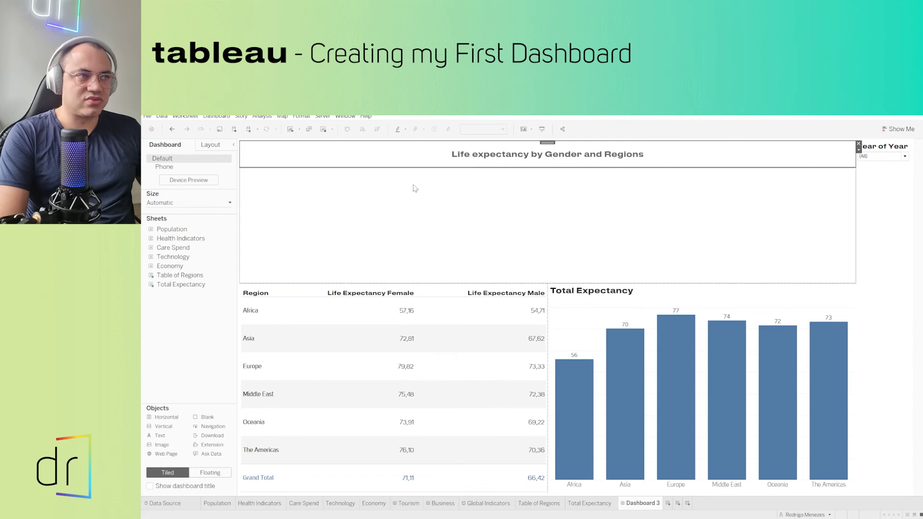
pyautogui.click(357, 212)
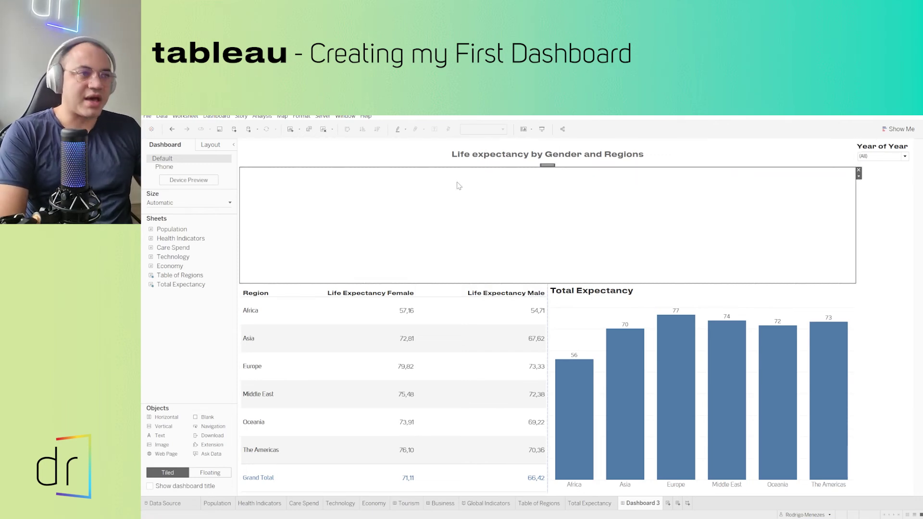
pyautogui.click(866, 157)
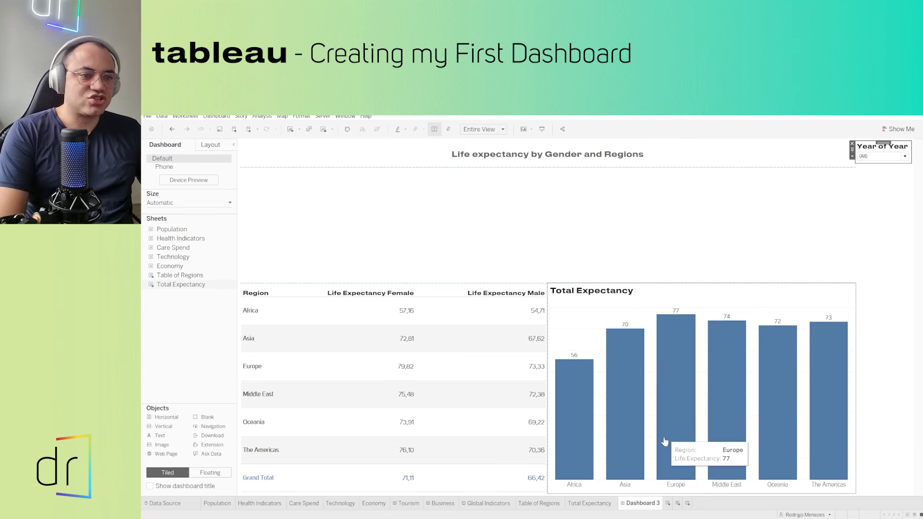
# - Create a new worksheet, position it just before Dashboard 3, and hide its title
pyautogui.click(668, 503)
pyautogui.moveTo(672, 507); pyautogui.dragTo(630, 504)
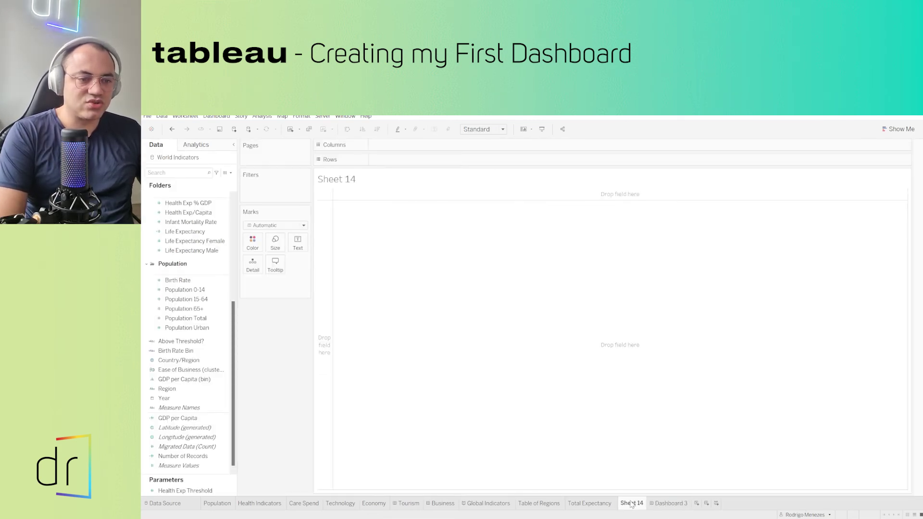
pyautogui.rightClick(364, 181)
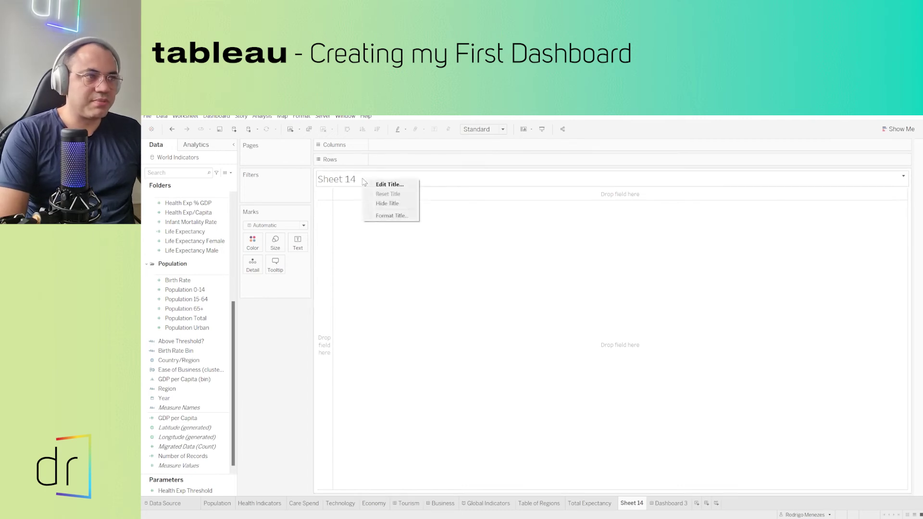
pyautogui.click(379, 205)
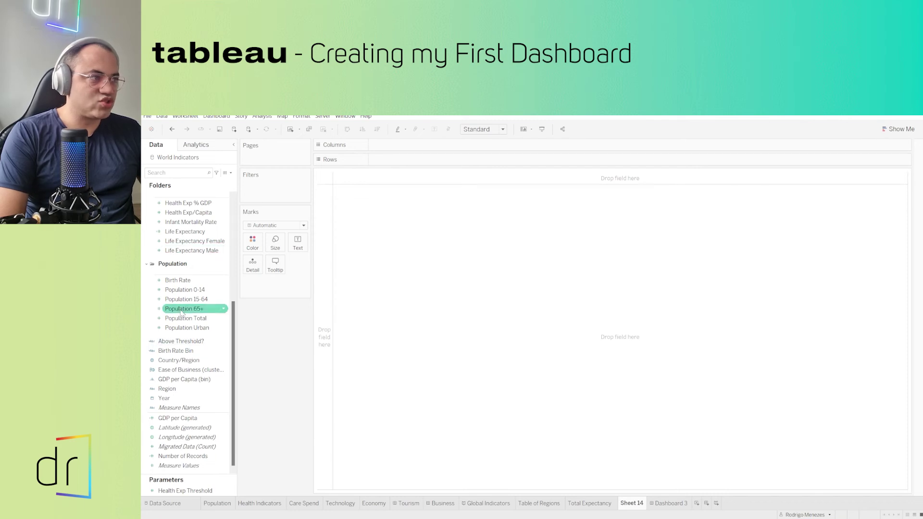
# - Show Life Expectancy Female as text on the new sheet and rename the sheet Female Life Expectancy
pyautogui.moveTo(185, 247); pyautogui.dragTo(298, 245)
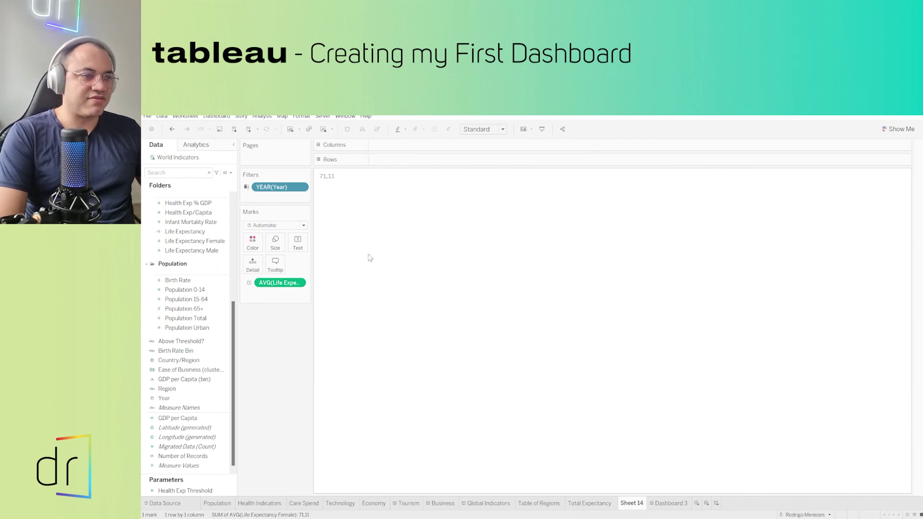
pyautogui.doubleClick(633, 503)
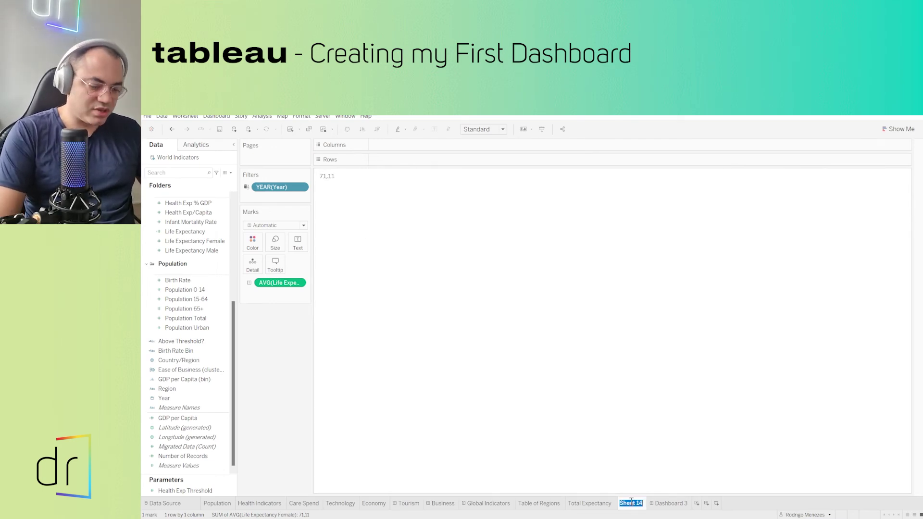
pyautogui.write('Female')
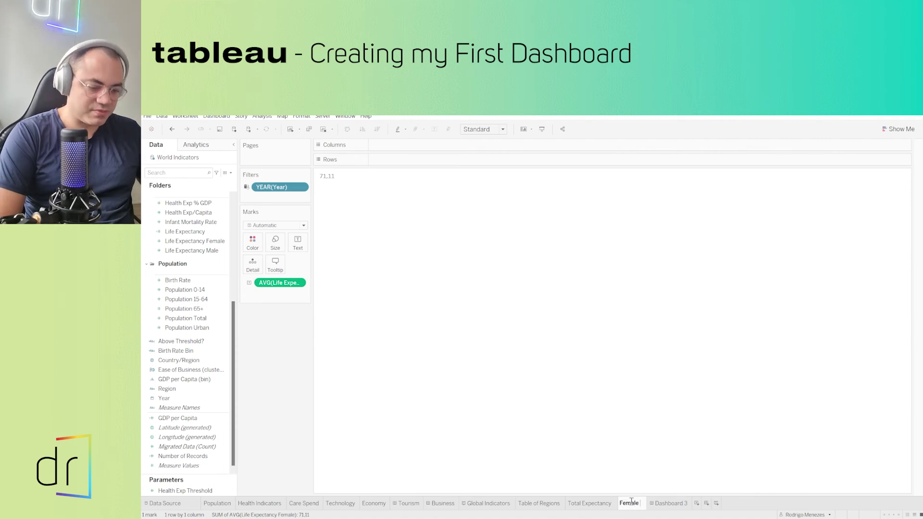
pyautogui.write(' Life Exp')
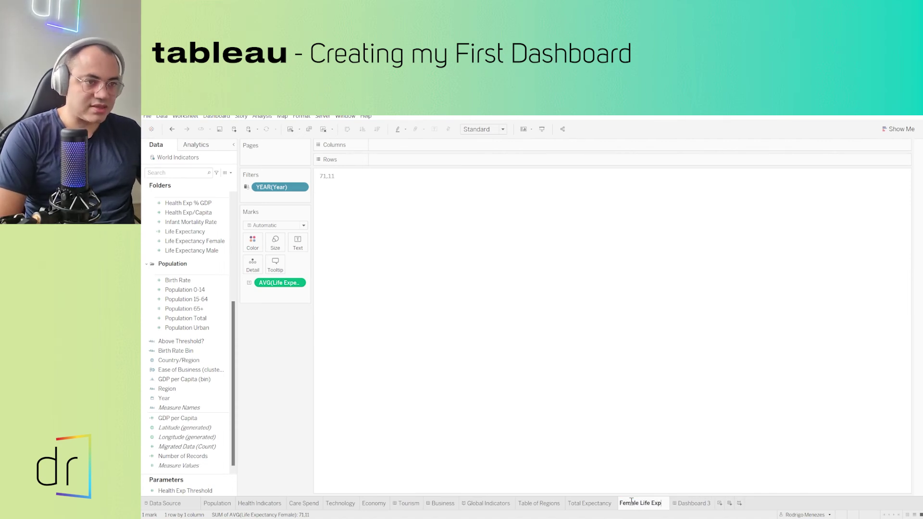
pyautogui.write('e')
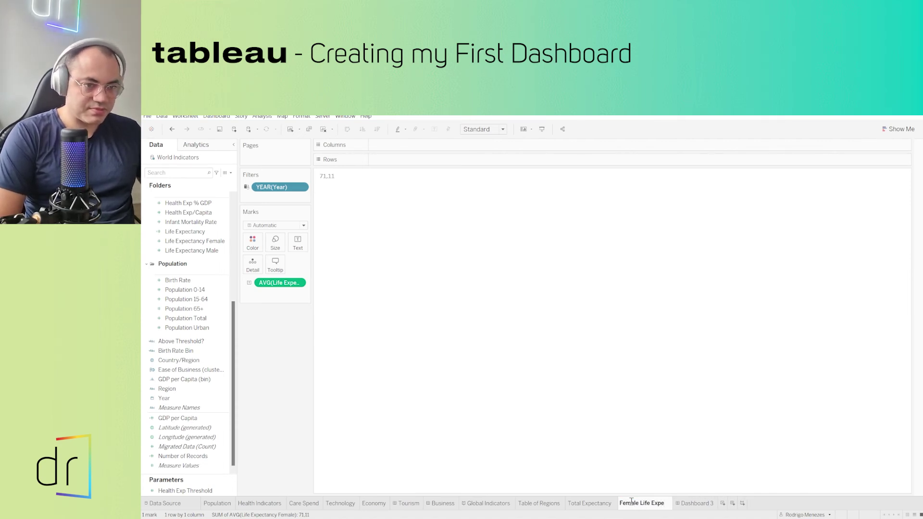
pyautogui.write('ctancy')
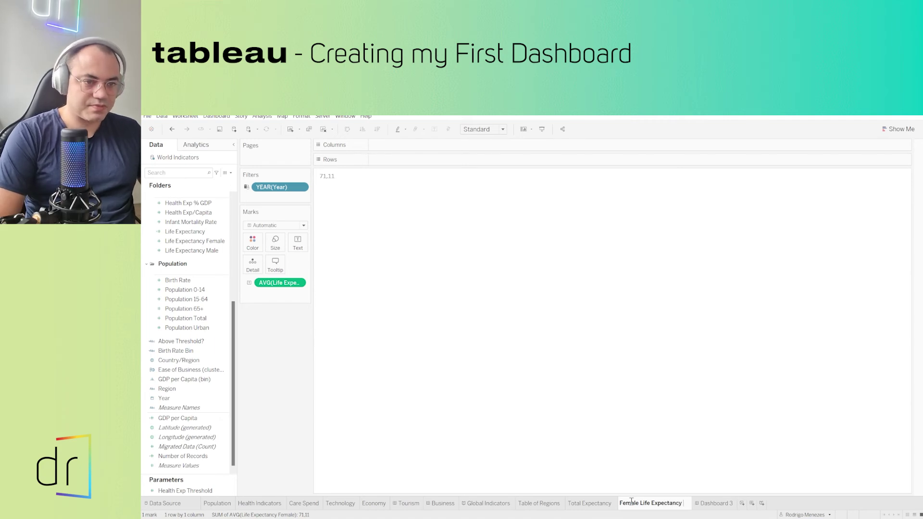
pyautogui.click(609, 504)
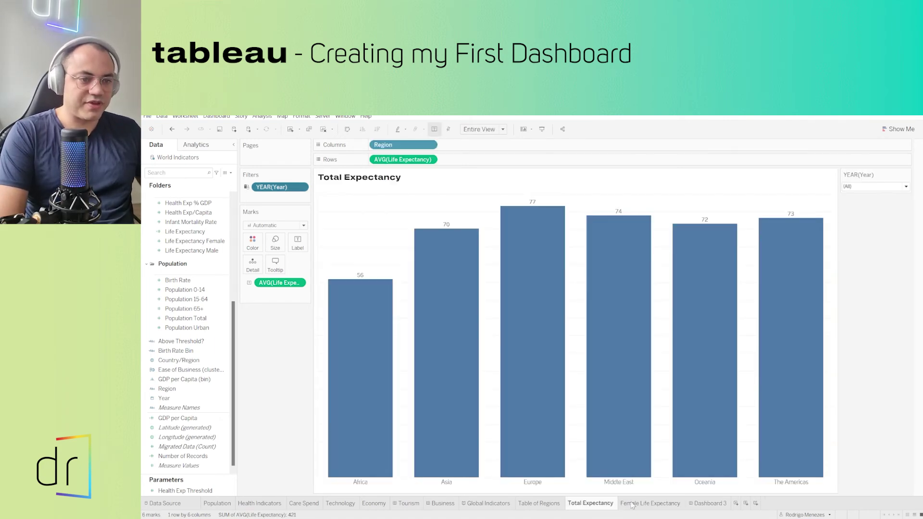
pyautogui.click(633, 505)
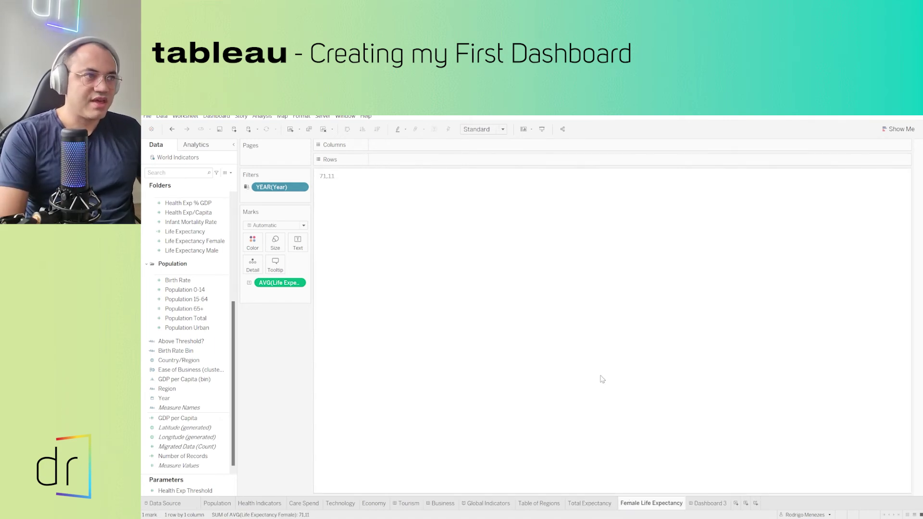
# - Format the average female life expectancy figure in Druk Text Wide at size 20
pyautogui.rightClick(288, 283)
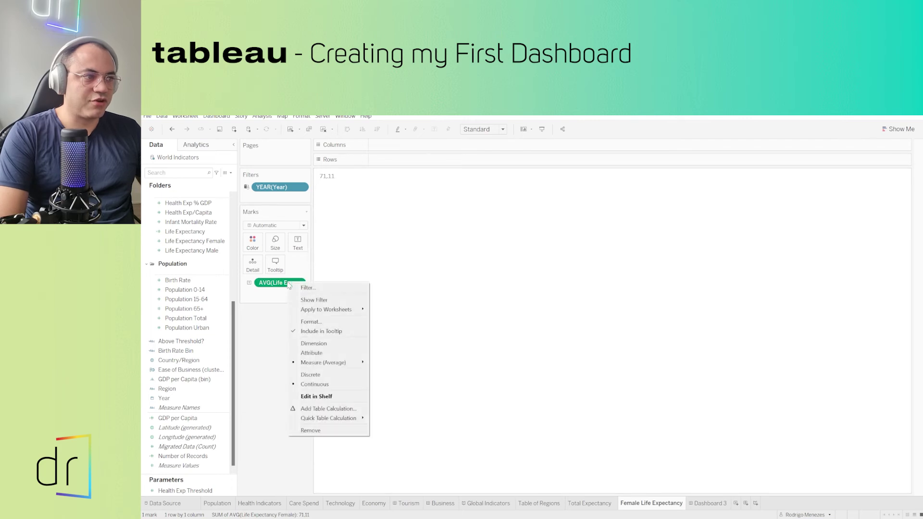
pyautogui.click(317, 322)
pyautogui.click(204, 201)
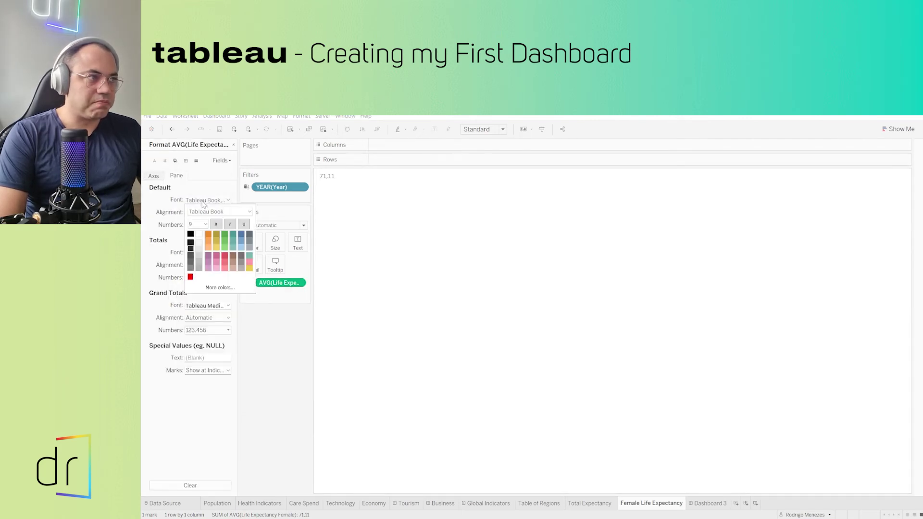
pyautogui.click(249, 212)
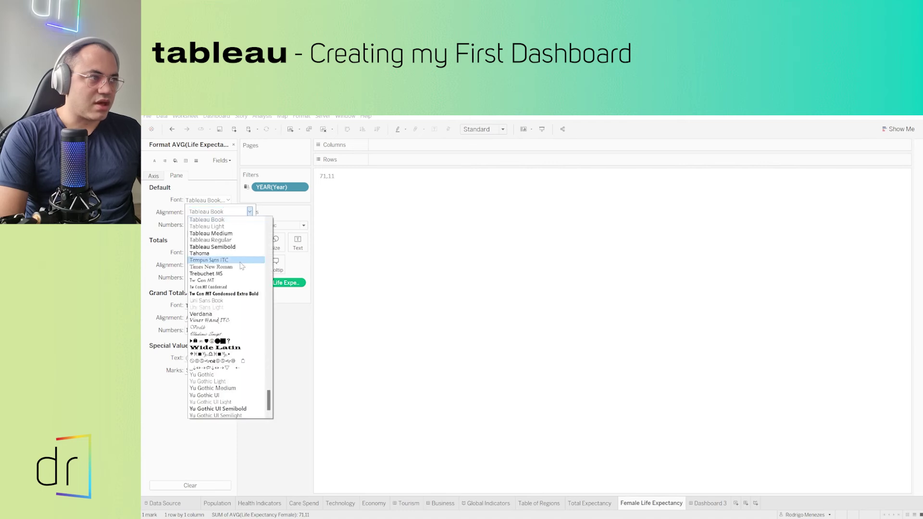
pyautogui.scroll(20, 242, 311)
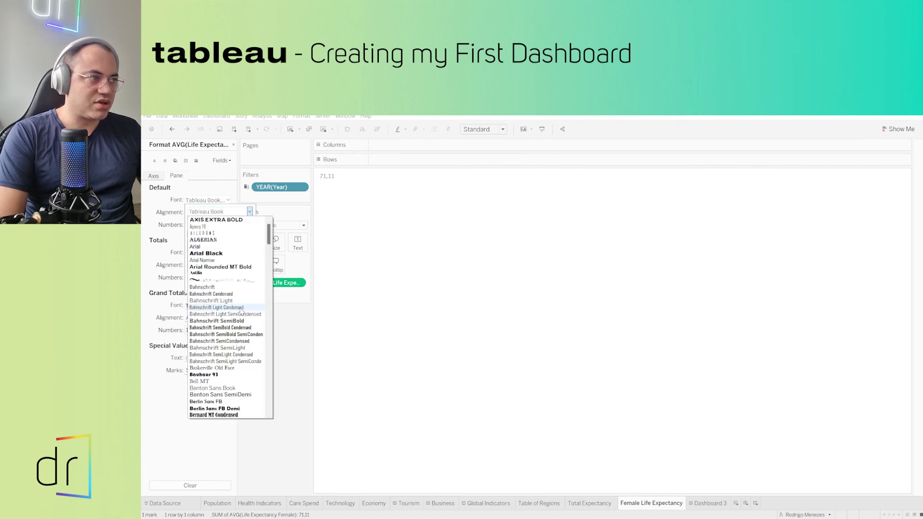
pyautogui.scroll(-14, 241, 310)
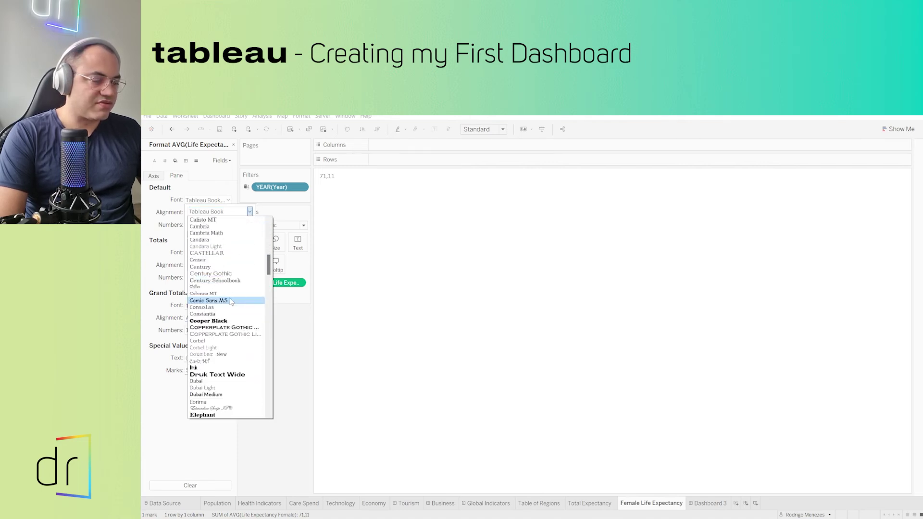
pyautogui.click(231, 315)
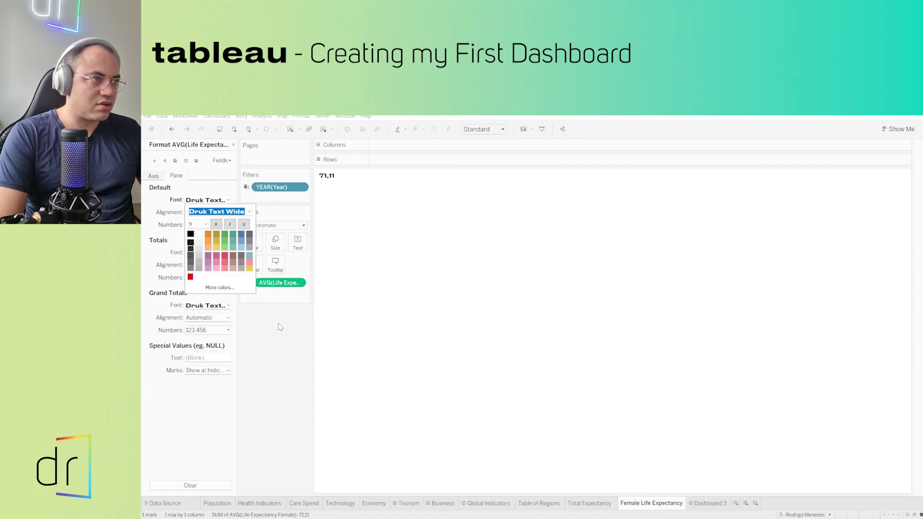
pyautogui.click(205, 224)
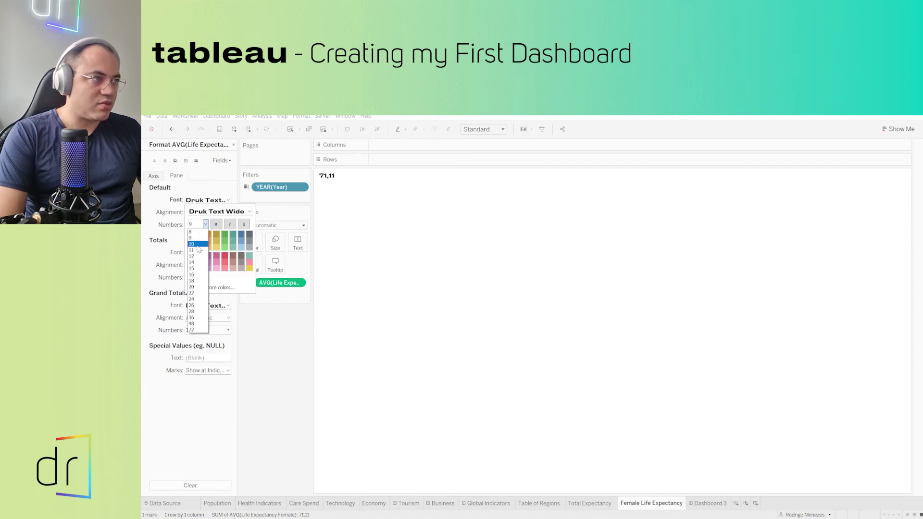
pyautogui.click(197, 288)
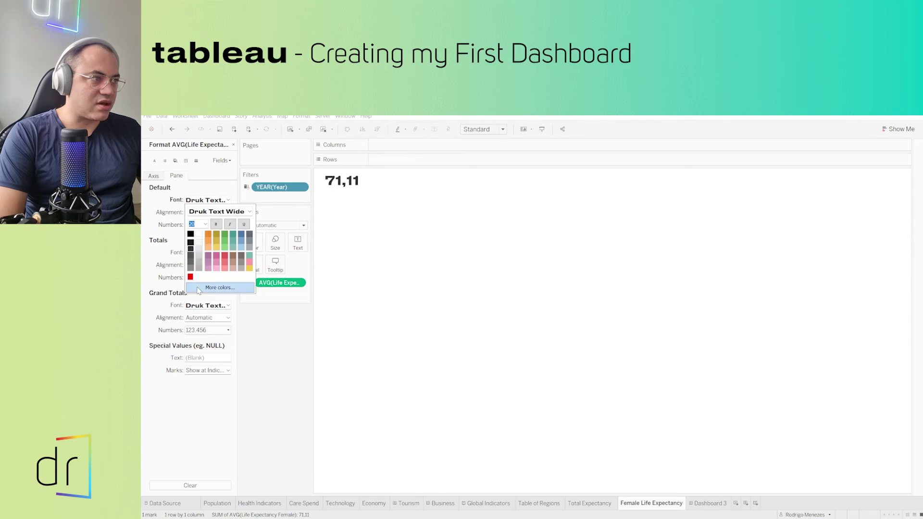
pyautogui.click(288, 344)
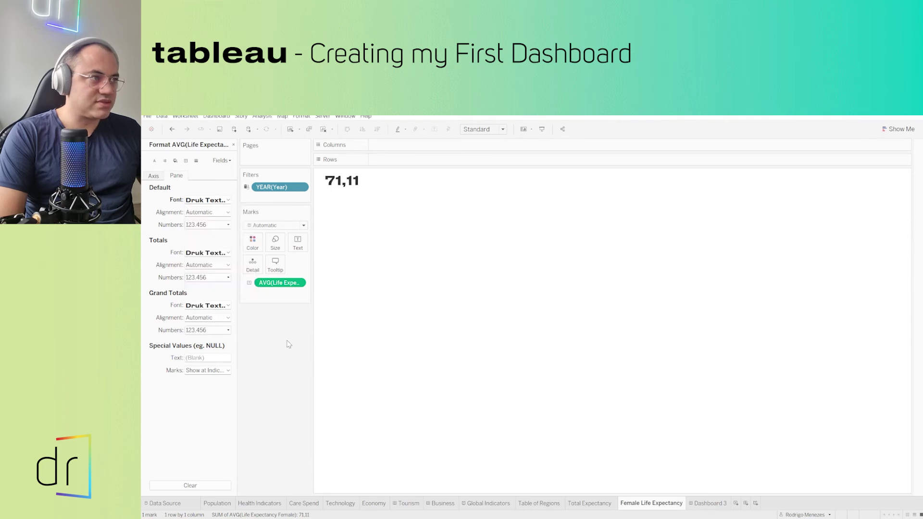
# - Align the female life expectancy figure to the center horizontally and the middle vertically
pyautogui.click(197, 215)
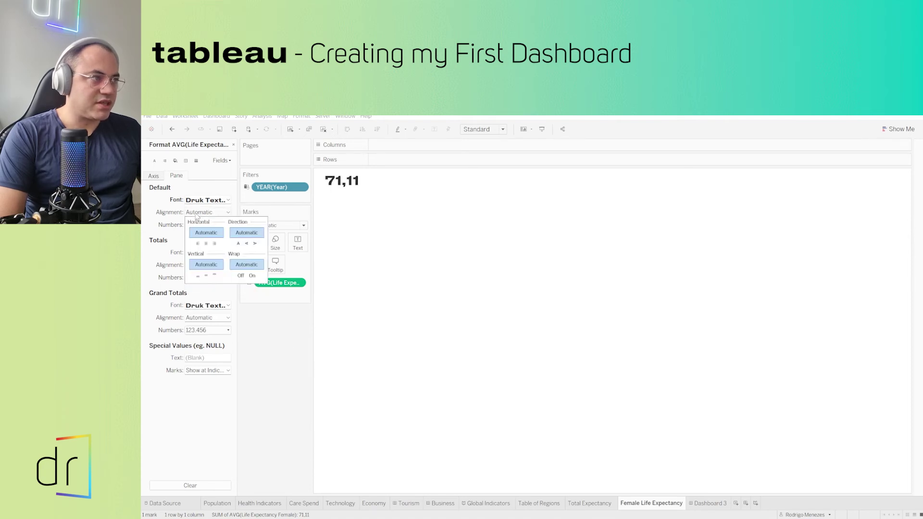
pyautogui.click(207, 244)
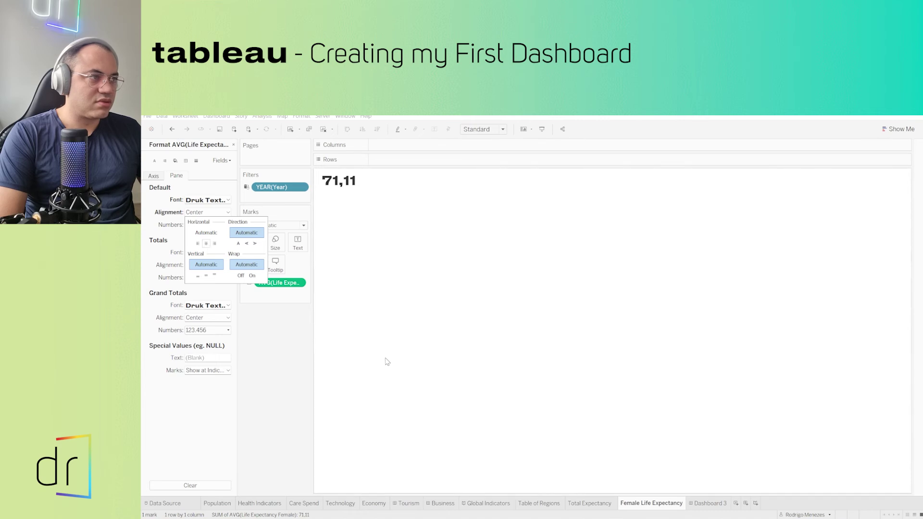
pyautogui.click(206, 276)
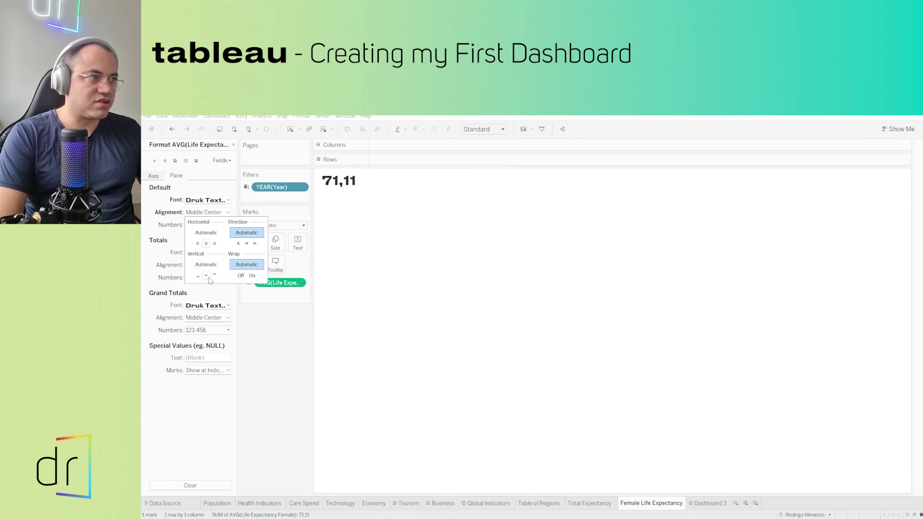
pyautogui.click(262, 329)
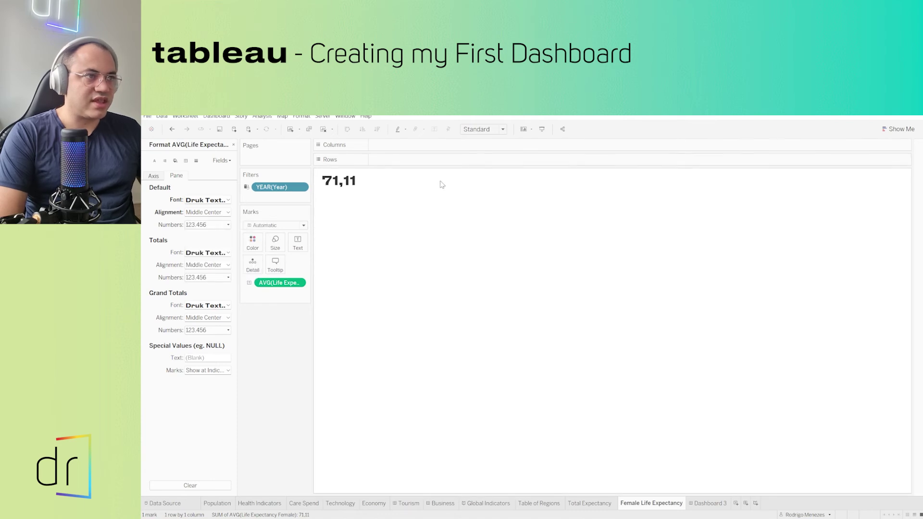
# - Fit the Female Life Expectancy sheet to Entire View and show its title
pyautogui.click(488, 129)
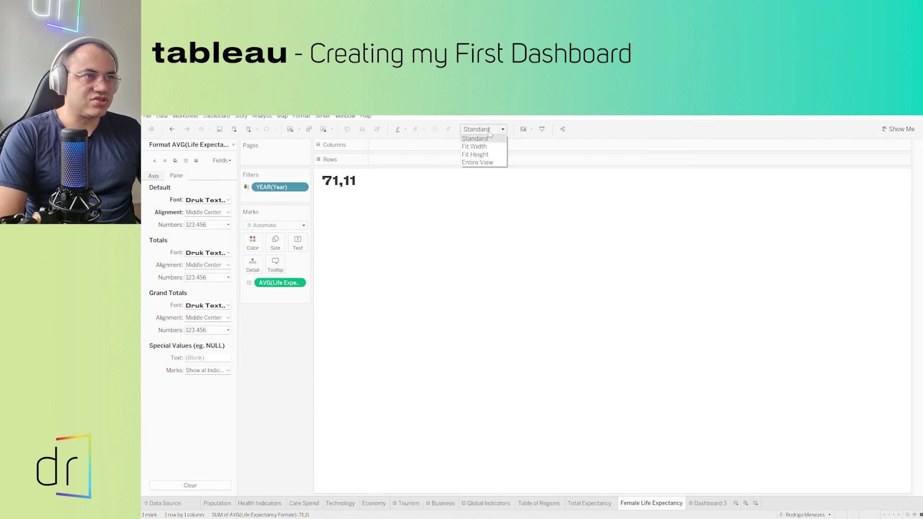
pyautogui.click(479, 163)
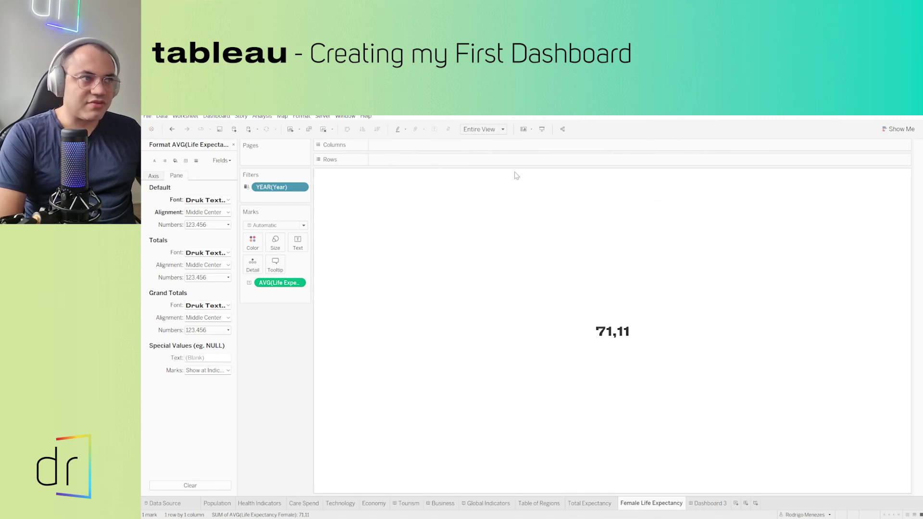
pyautogui.rightClick(344, 174)
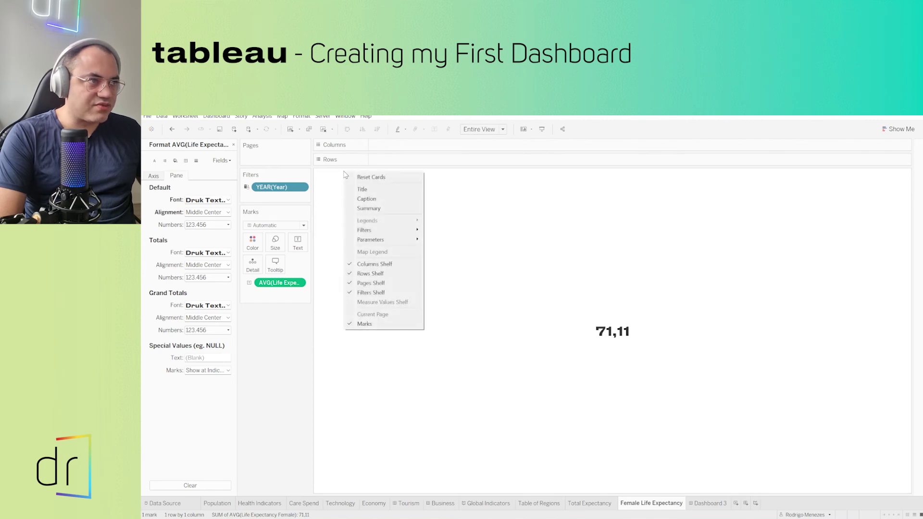
pyautogui.click(362, 190)
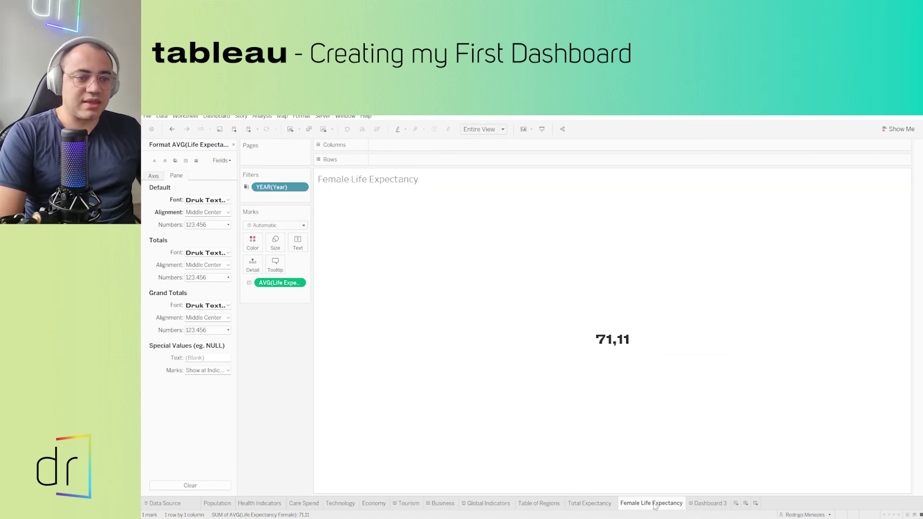
# - Duplicate the Female Life Expectancy sheet and switch back to the original sheet
pyautogui.moveTo(655, 507)
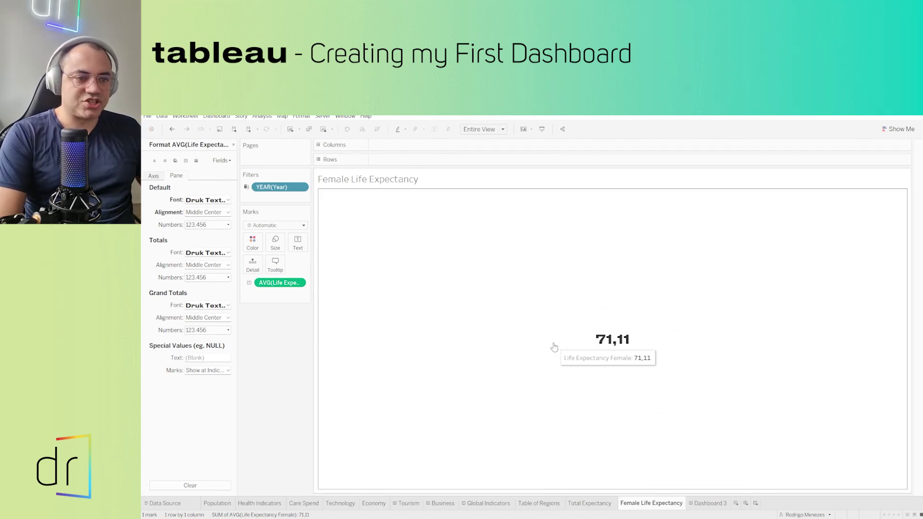
pyautogui.rightClick(650, 507)
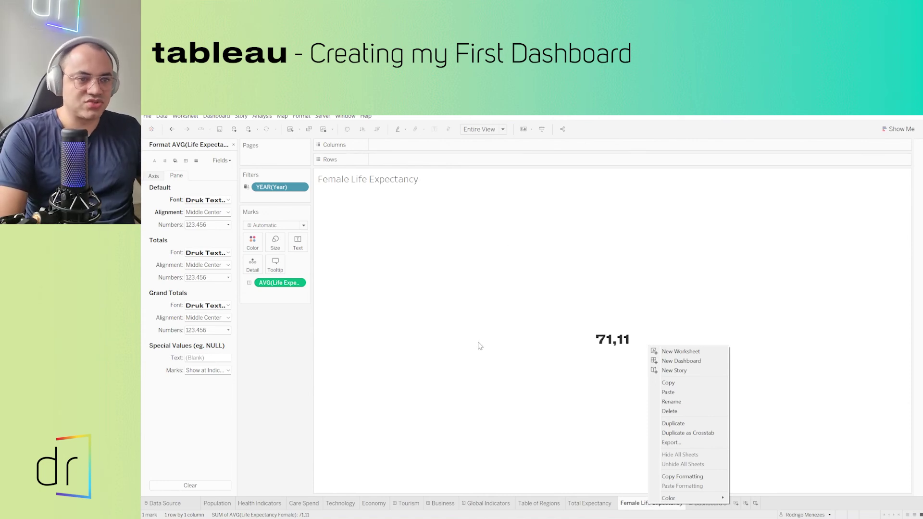
pyautogui.click(628, 507)
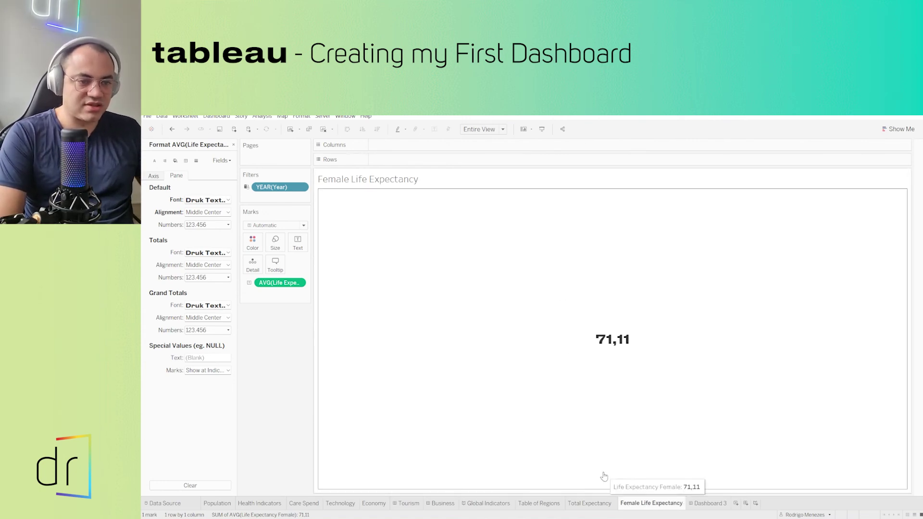
pyautogui.rightClick(639, 508)
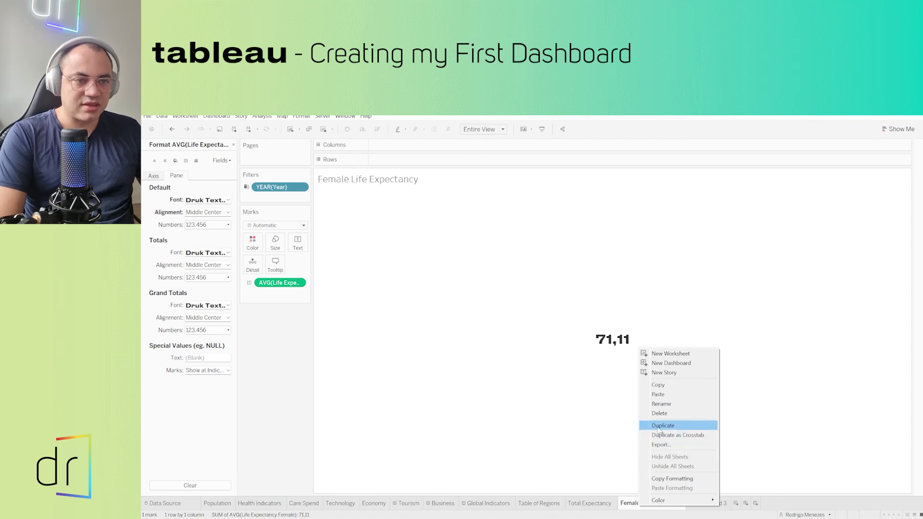
pyautogui.click(663, 426)
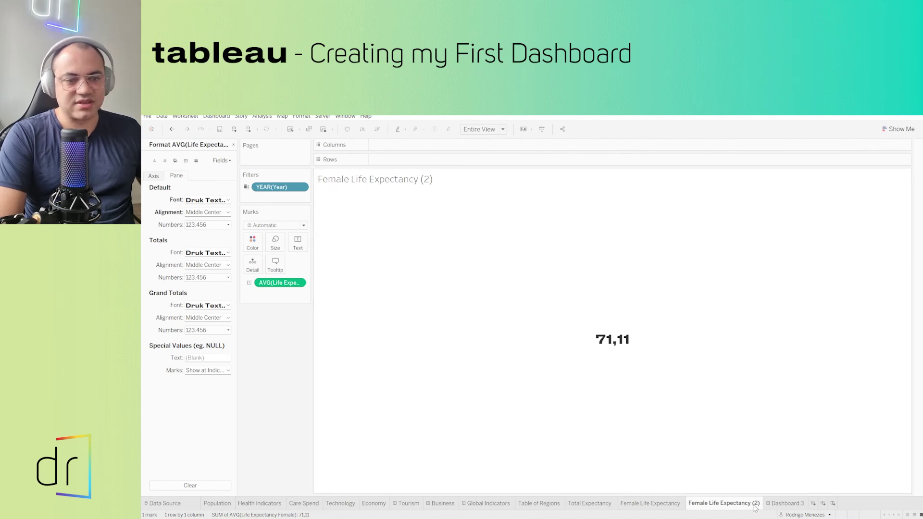
pyautogui.click(668, 504)
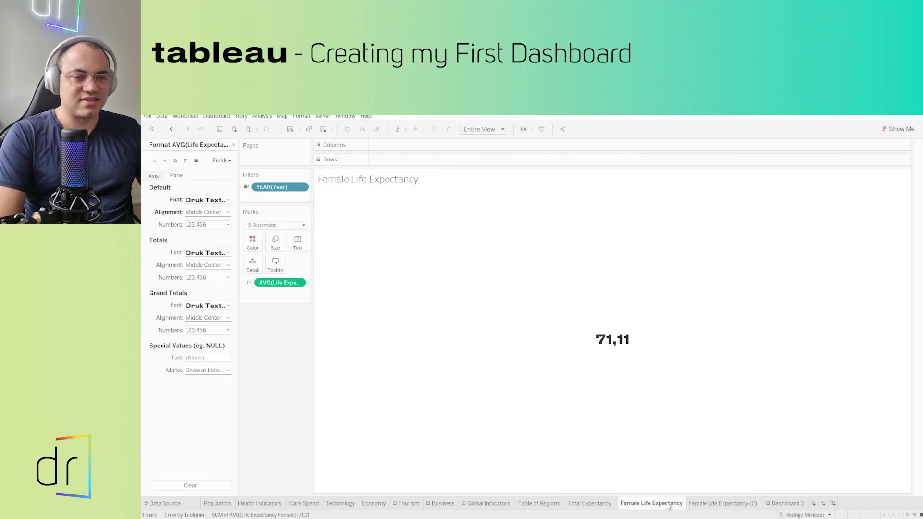
# - Replace Female with Male in the duplicated sheet's name
pyautogui.click(718, 505)
pyautogui.doubleClick(733, 506)
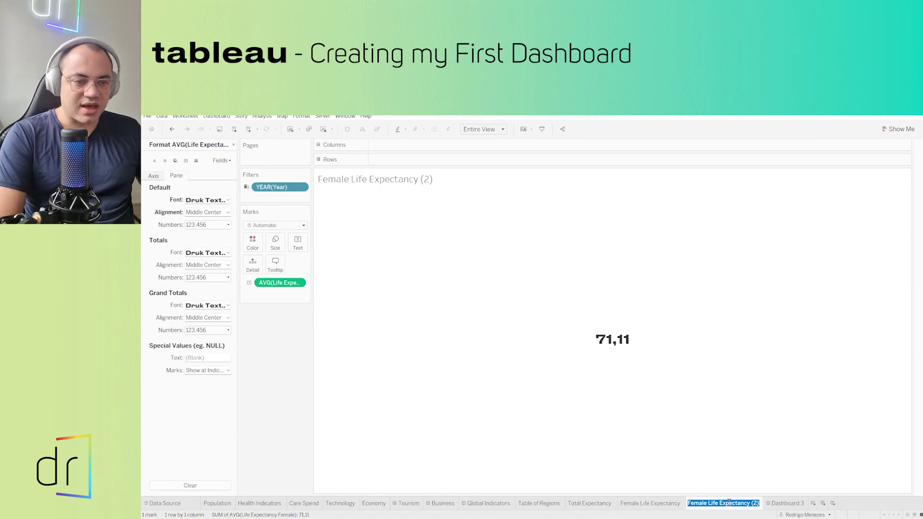
pyautogui.click(700, 504)
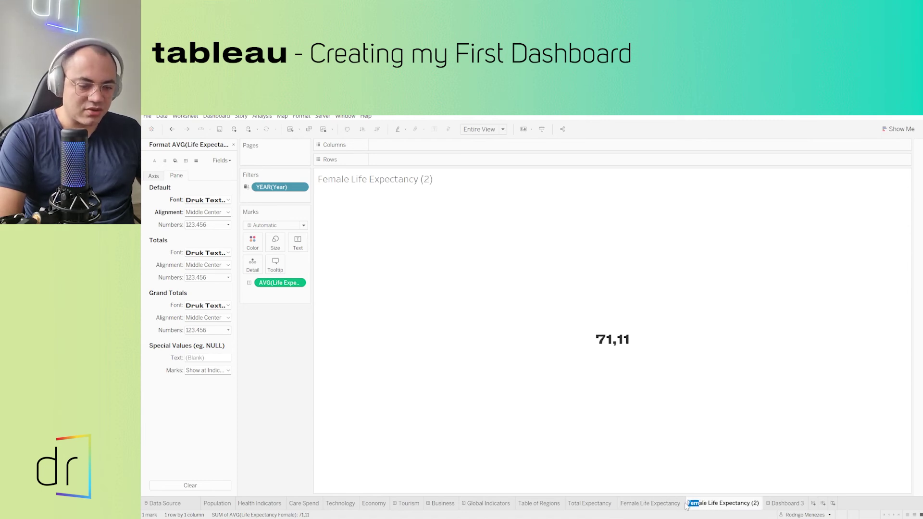
pyautogui.write('M')
pyautogui.press('Return')
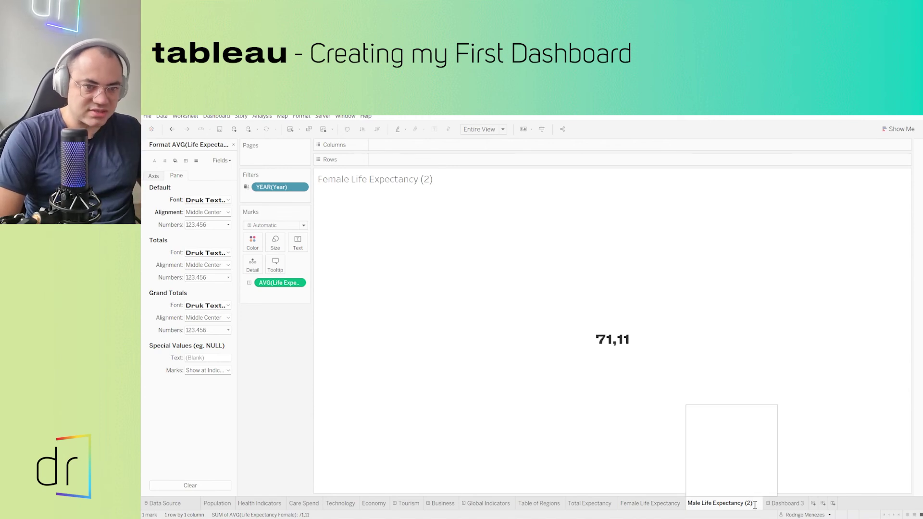
pyautogui.press('Return')
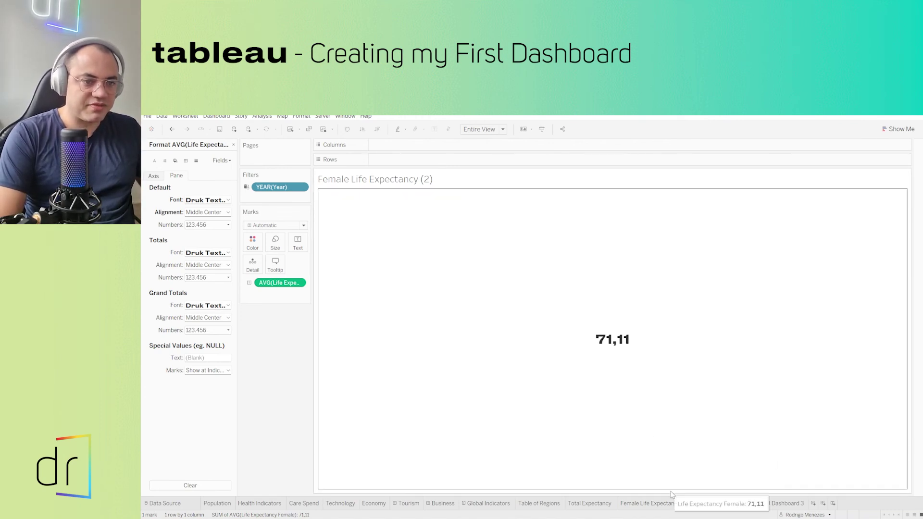
# - On the Male Life Expectancy sheet, replace the female measure on the text mark with Life Expectancy Male
pyautogui.click(669, 504)
pyautogui.click(708, 505)
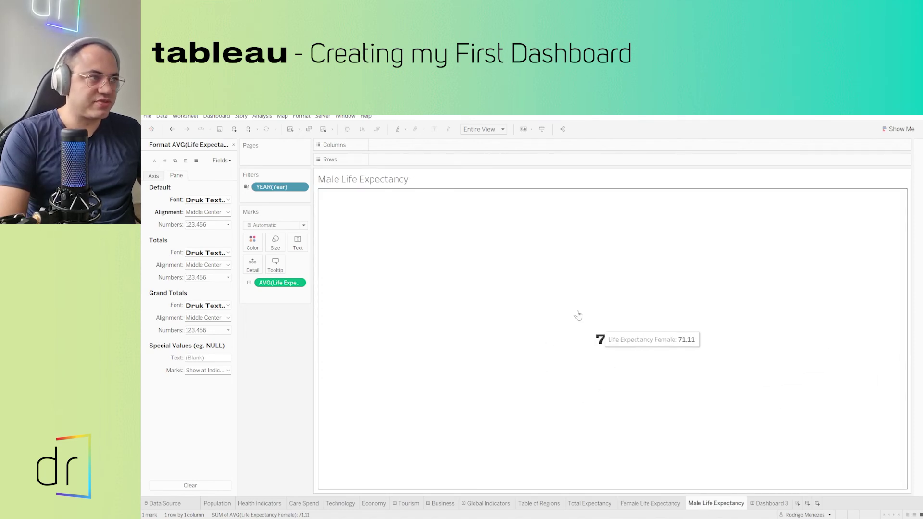
pyautogui.click(233, 145)
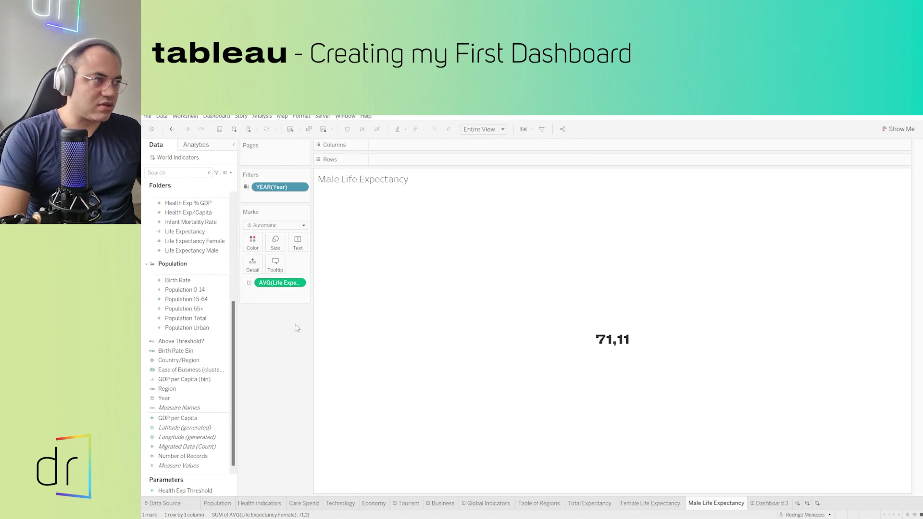
pyautogui.click(172, 254)
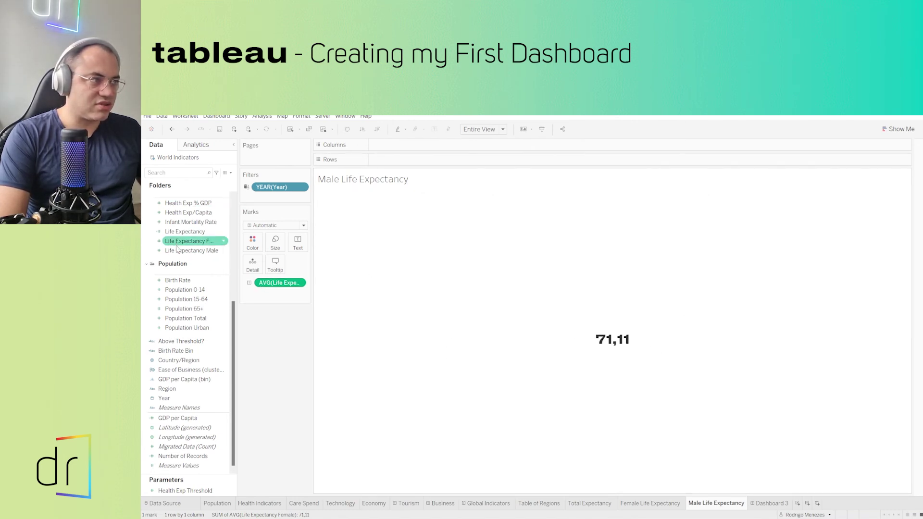
pyautogui.moveTo(185, 250); pyautogui.dragTo(267, 285)
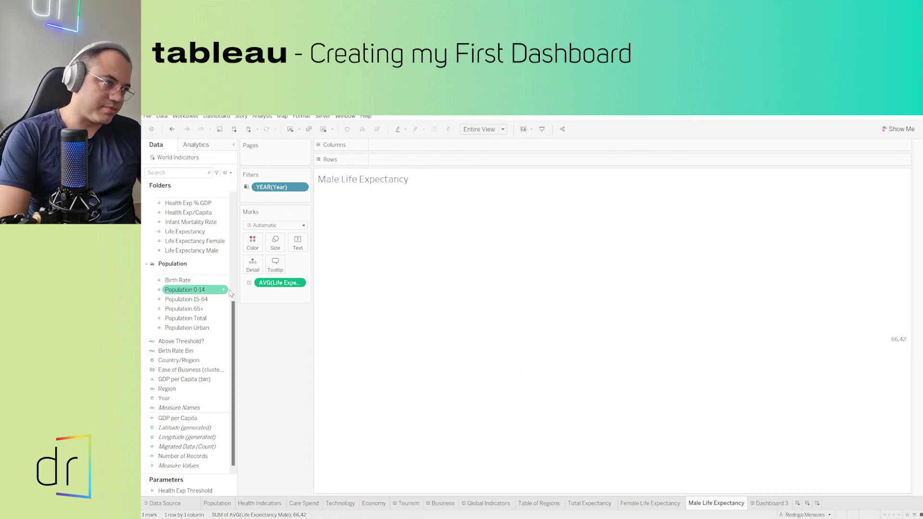
# - Format the male life expectancy figure with the Druk Text Wide font at size 20
pyautogui.rightClick(266, 288)
pyautogui.click(295, 321)
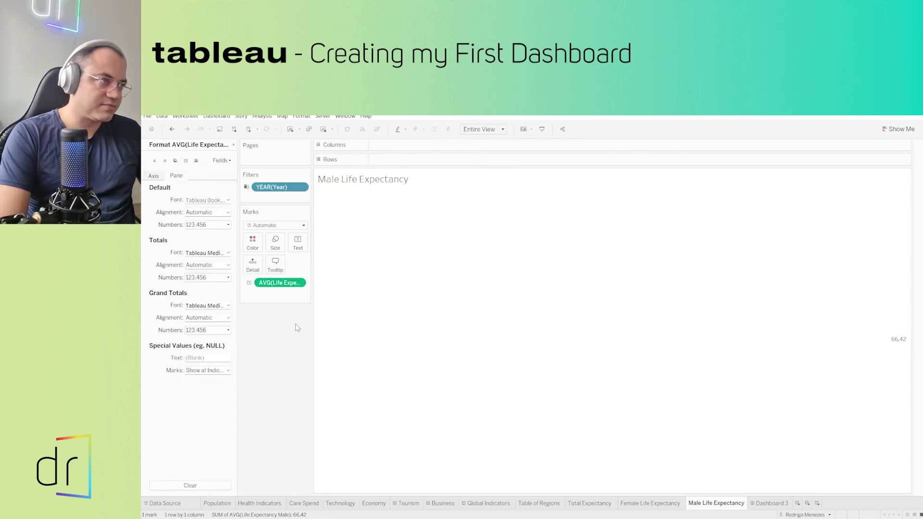
pyautogui.click(207, 200)
pyautogui.click(209, 212)
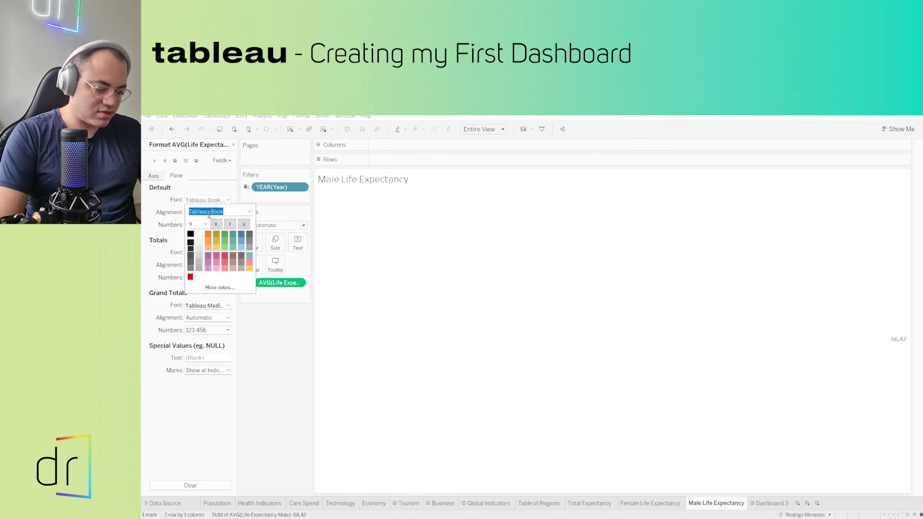
pyautogui.write('r')
pyautogui.press('BackSpace')
pyautogui.press('BackSpace')
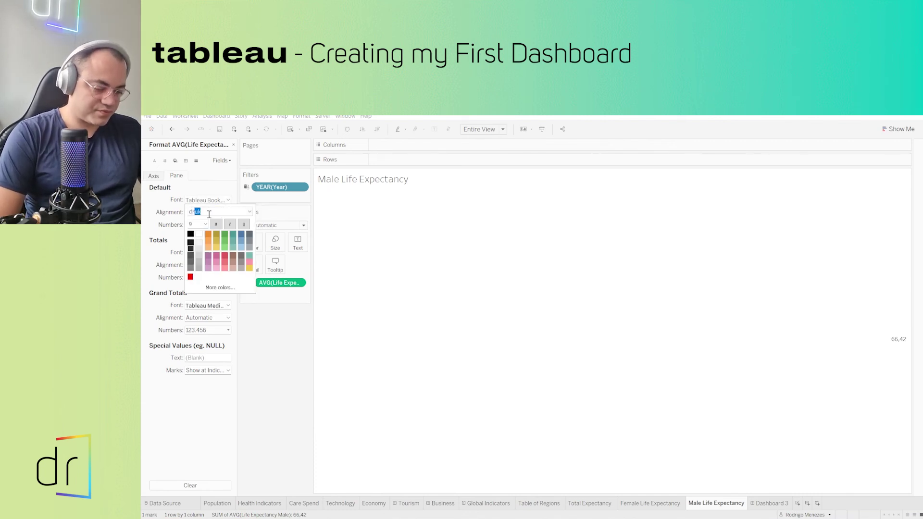
pyautogui.write('d')
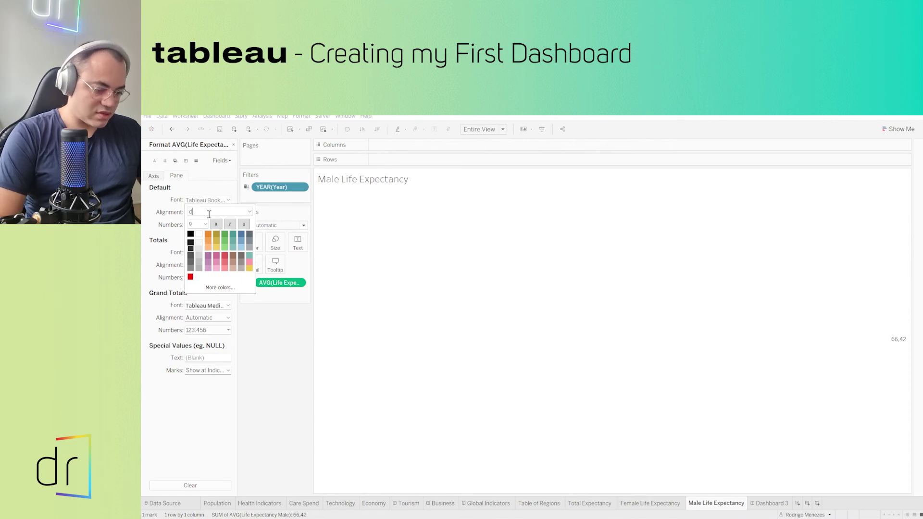
pyautogui.write('rk teruk text Wide')
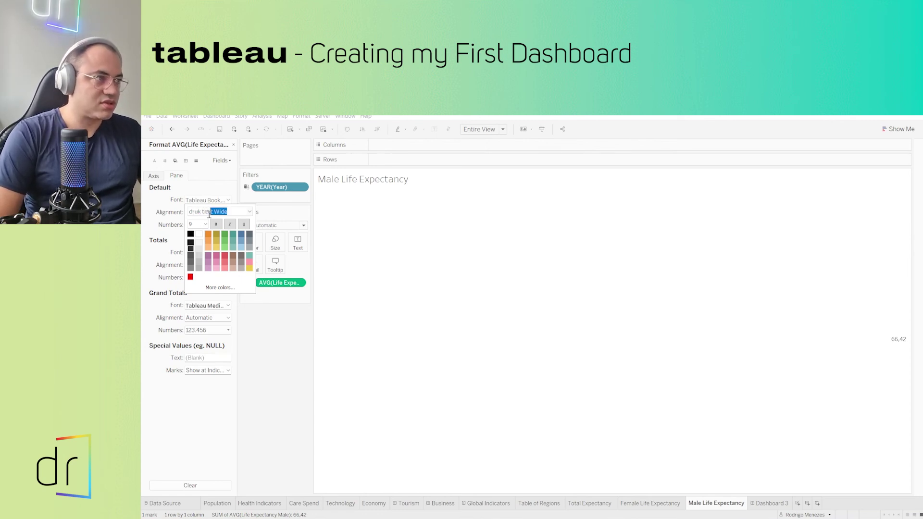
pyautogui.press('Return')
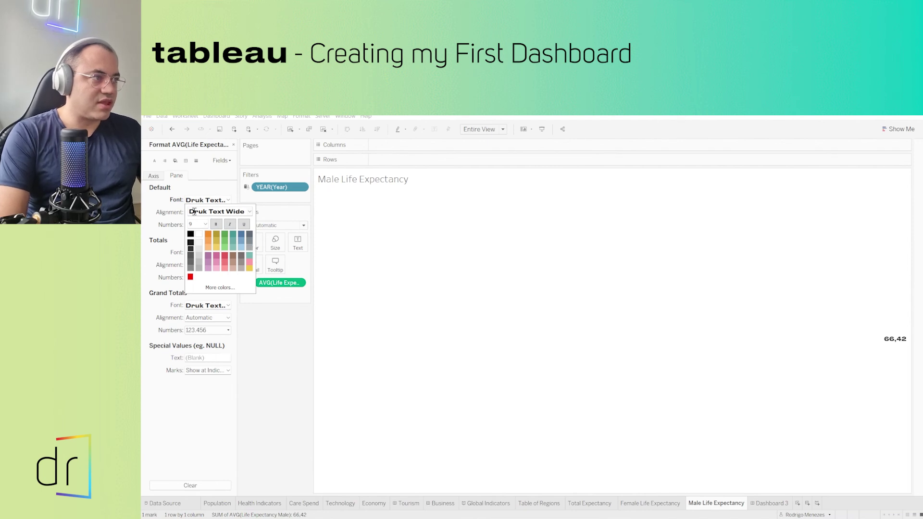
pyautogui.click(206, 225)
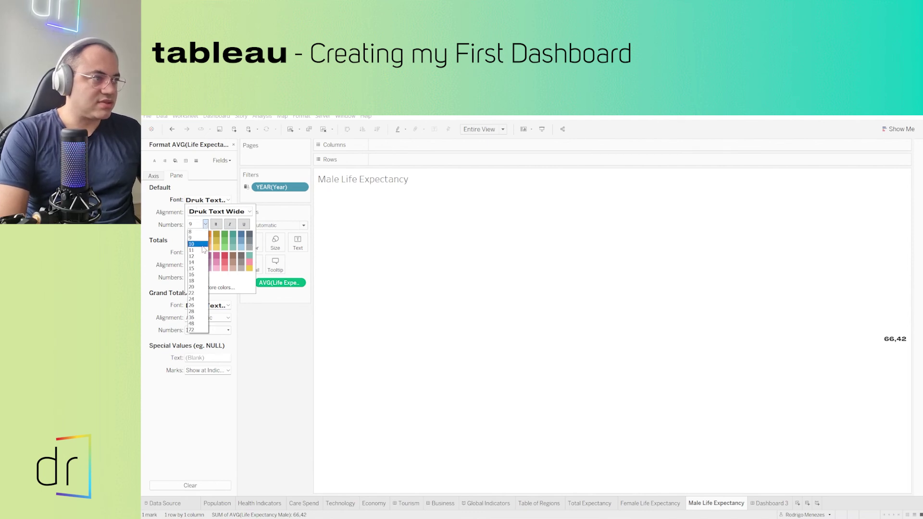
pyautogui.click(198, 289)
pyautogui.click(168, 232)
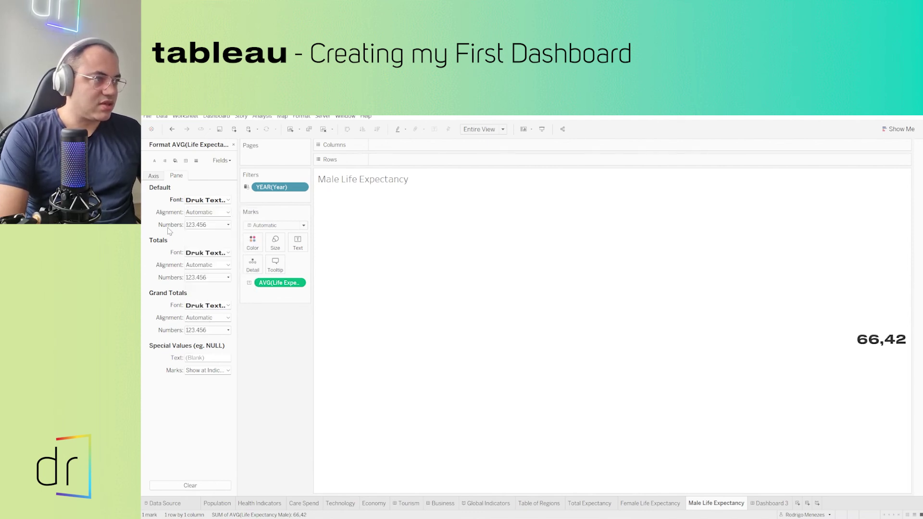
# - Align the male life expectancy figure to the center horizontally and the middle vertically
pyautogui.click(199, 212)
pyautogui.click(206, 244)
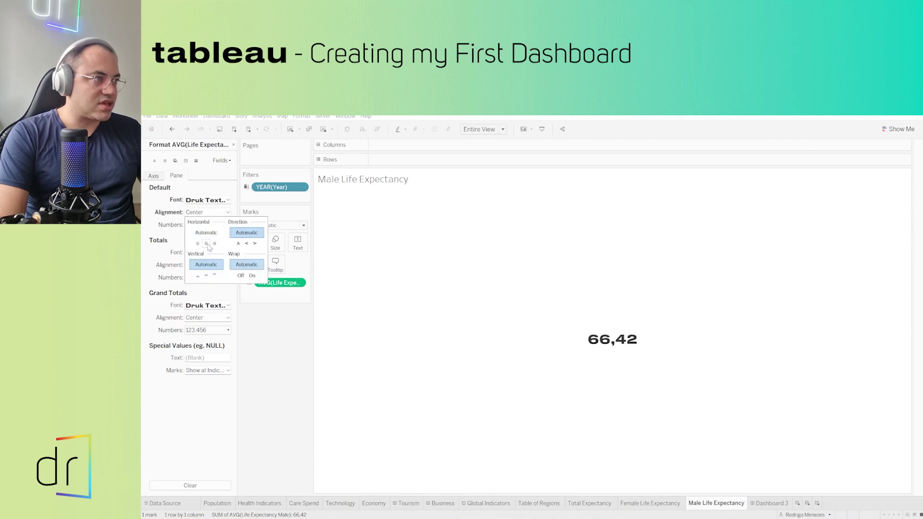
pyautogui.click(207, 276)
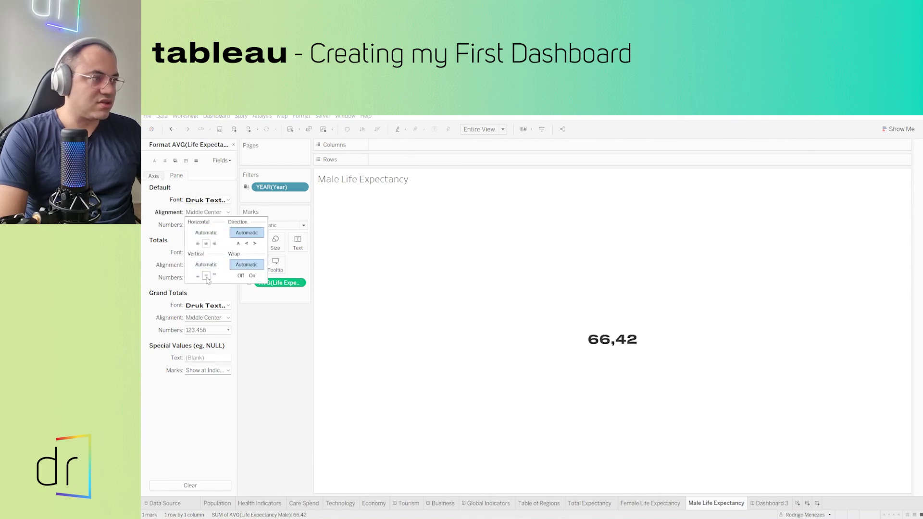
pyautogui.click(285, 349)
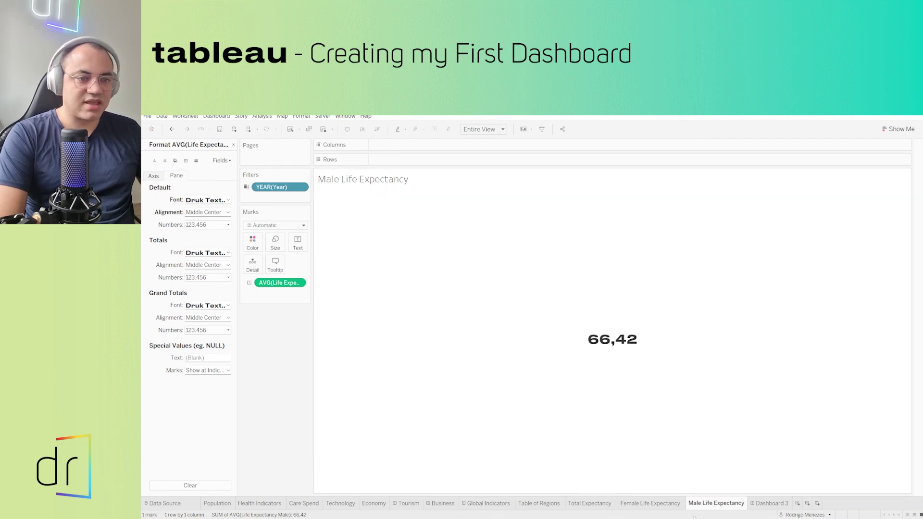
# - Duplicate the Male Life Expectancy sheet and rename the copy as Life Expectancy
pyautogui.rightClick(718, 505)
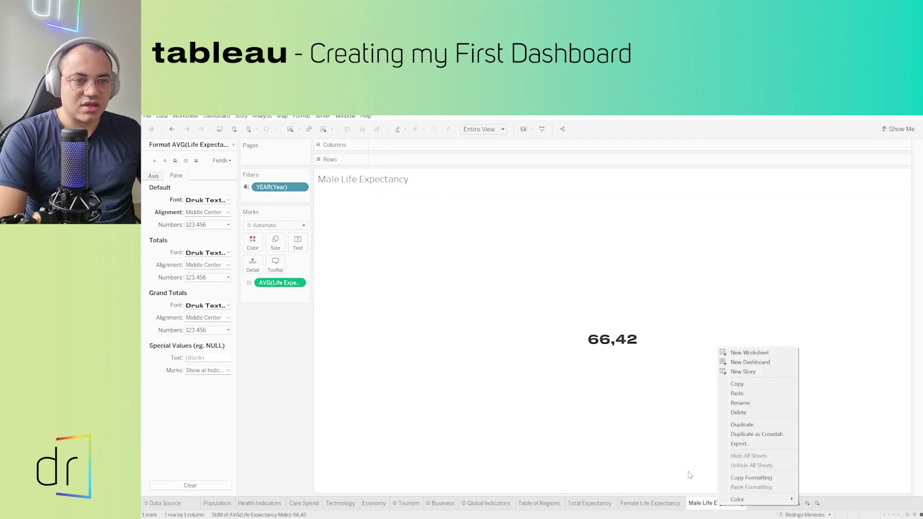
pyautogui.click(731, 426)
pyautogui.doubleClick(792, 505)
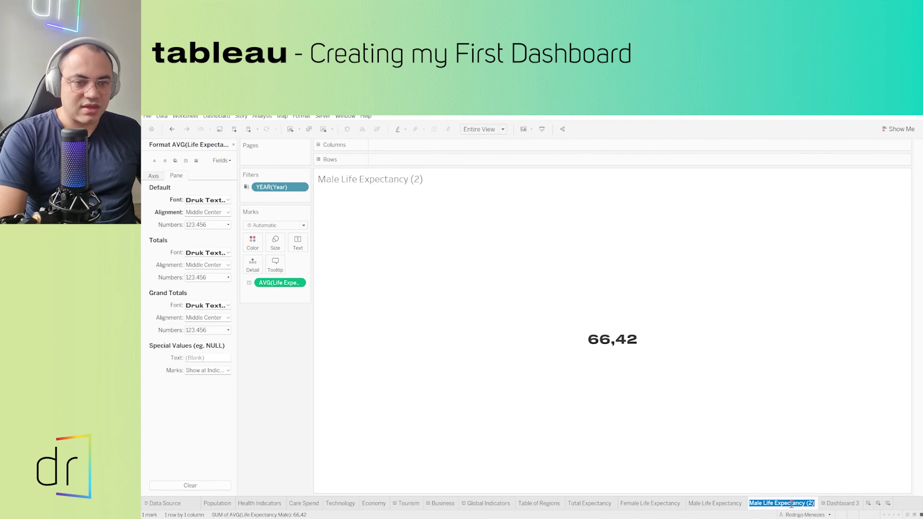
pyautogui.click(783, 504)
pyautogui.moveTo(763, 505); pyautogui.dragTo(749, 505)
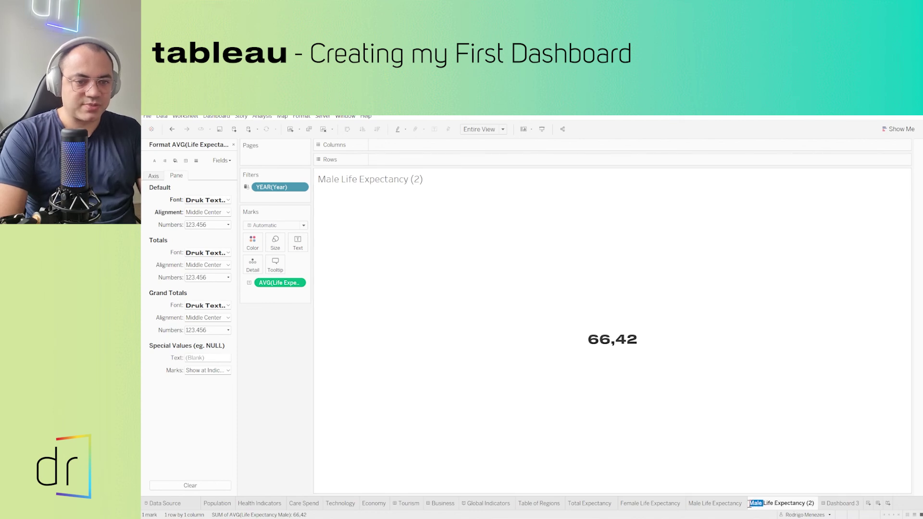
pyautogui.press('BackSpace')
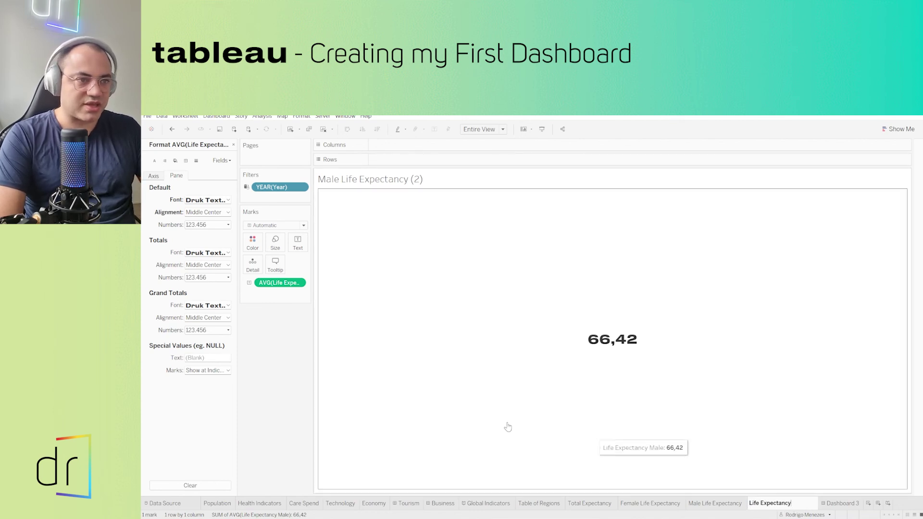
pyautogui.press('Return')
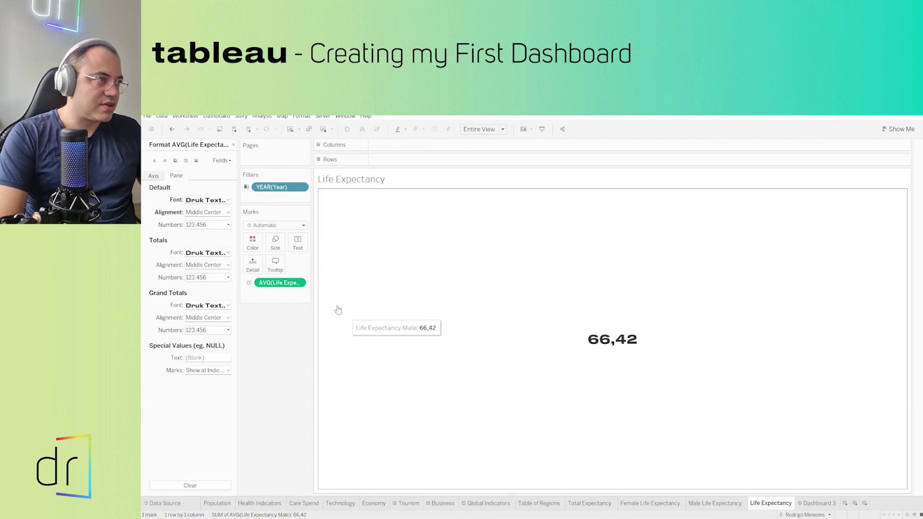
# - Replace the male measure on the new sheet's text mark with Life Expectancy, aggregated as Average
pyautogui.click(233, 145)
pyautogui.moveTo(211, 250); pyautogui.dragTo(280, 282)
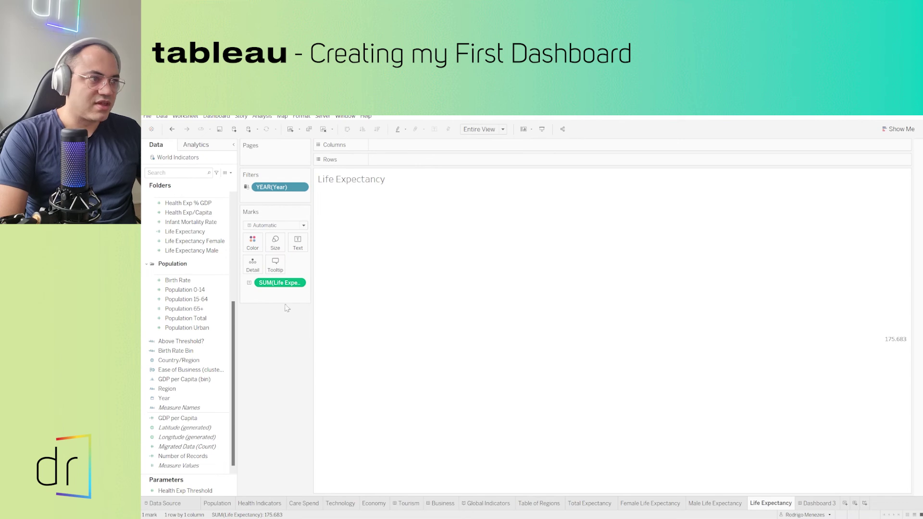
pyautogui.click(298, 283)
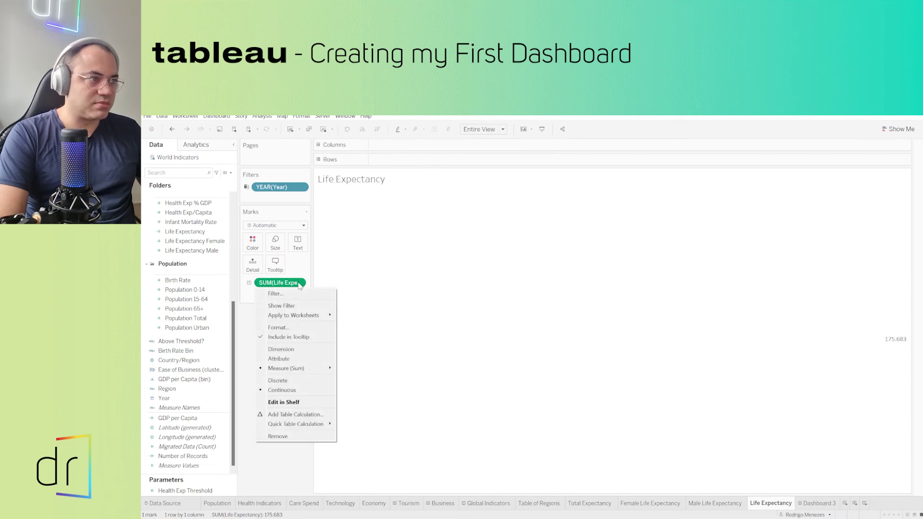
pyautogui.moveTo(318, 370)
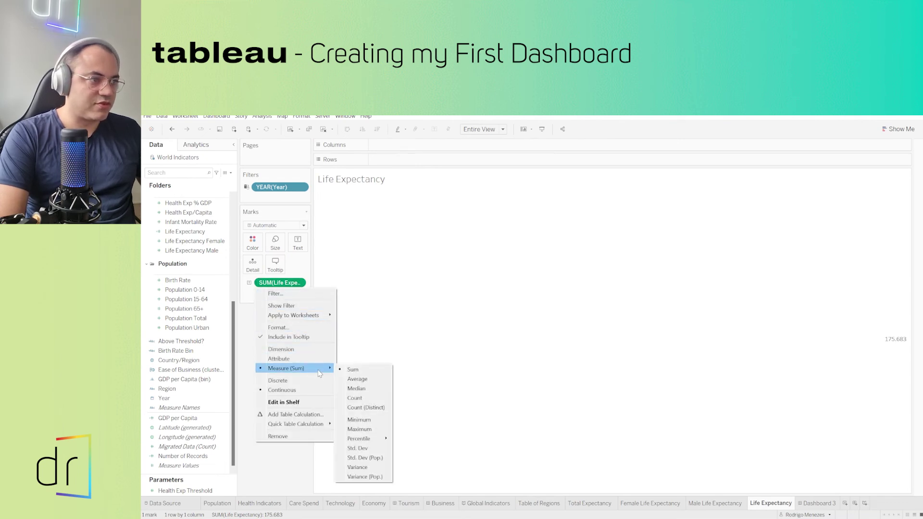
pyautogui.click(349, 379)
# - Set the overall life expectancy figure's font to Druk Text Wide and try to set its size to 20
pyautogui.rightClick(271, 285)
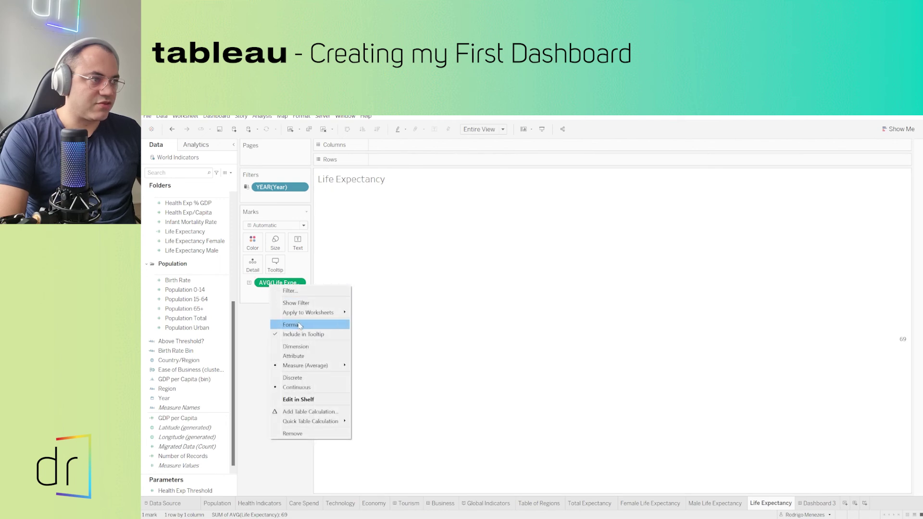
pyautogui.click(298, 325)
pyautogui.doubleClick(209, 213)
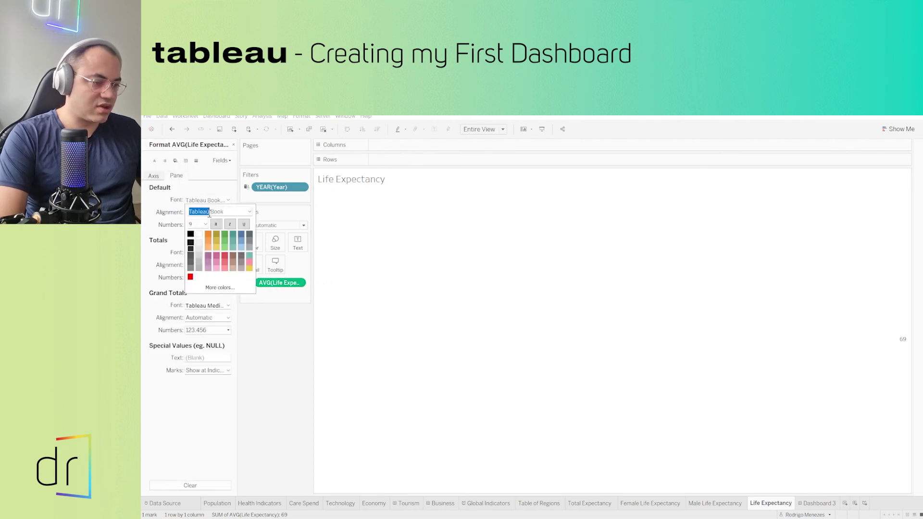
pyautogui.write('Druk text Wide')
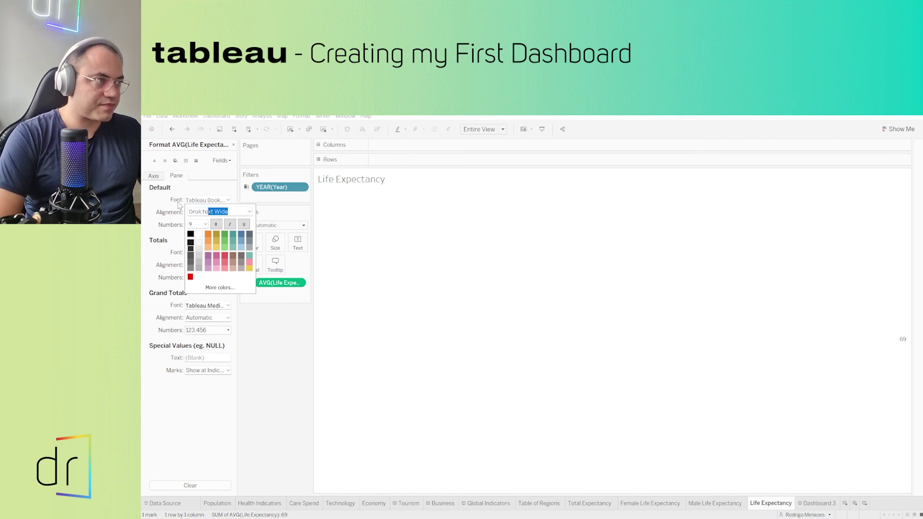
pyautogui.press('Return')
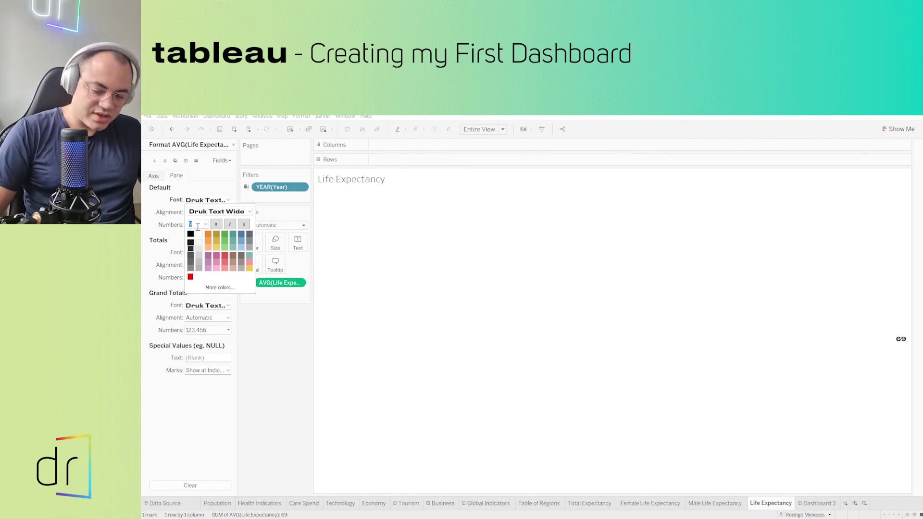
pyautogui.click(197, 227)
pyautogui.write('20')
pyautogui.click(172, 227)
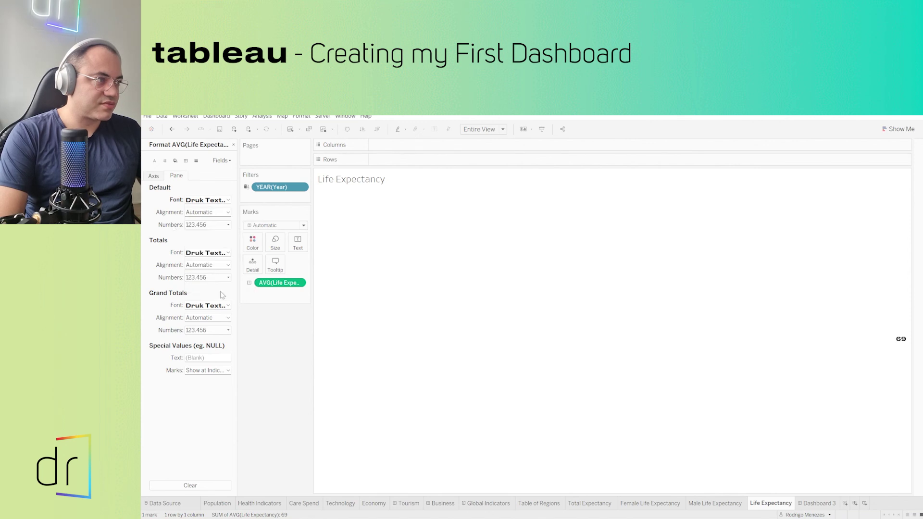
# - Align the overall life expectancy figure to the center horizontally and the middle vertically
pyautogui.click(206, 214)
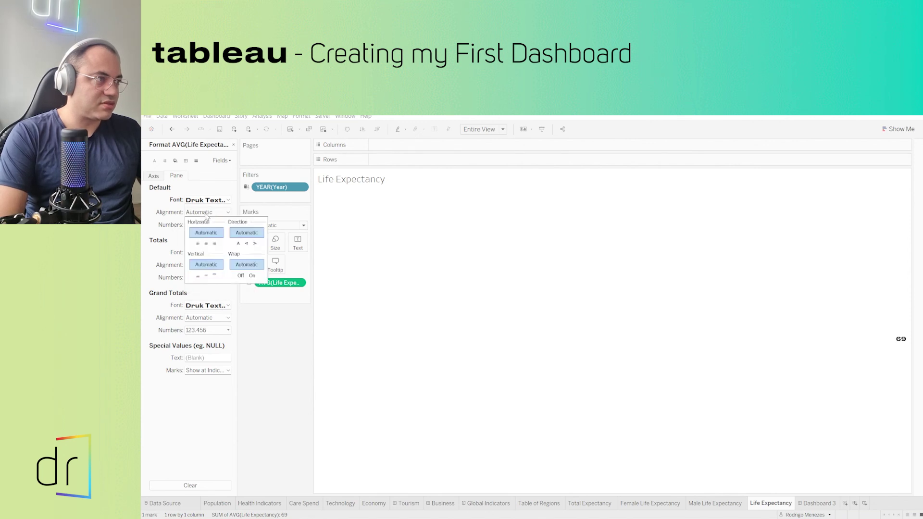
pyautogui.click(207, 244)
pyautogui.click(206, 276)
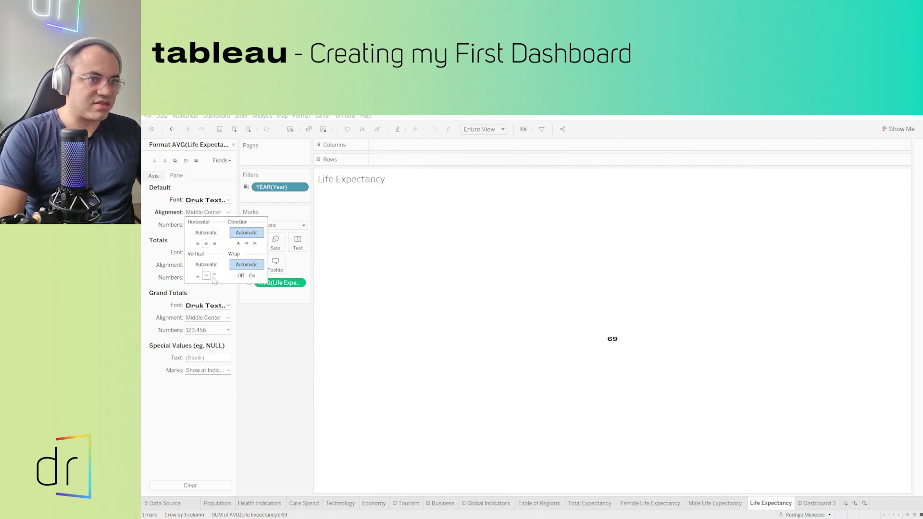
pyautogui.click(258, 354)
# - Set the overall life expectancy figure's font size to 20
pyautogui.click(218, 201)
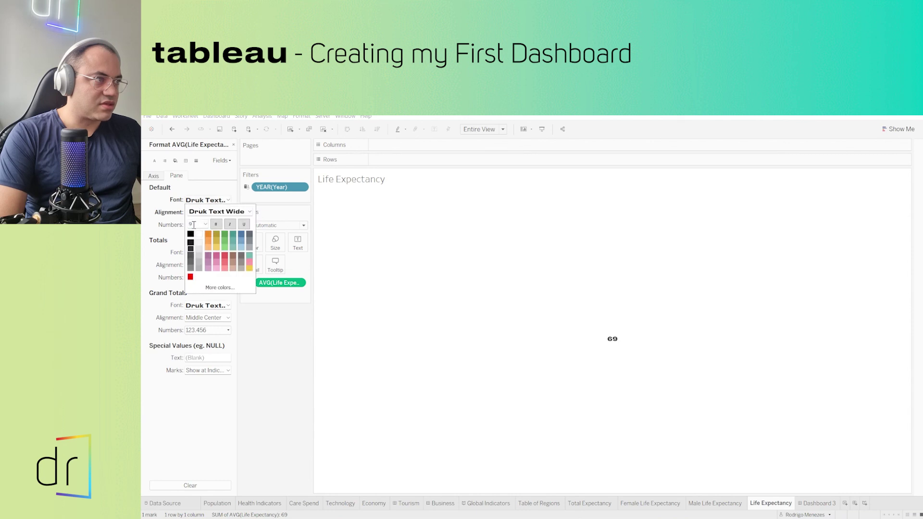
pyautogui.click(194, 225)
pyautogui.write('20')
pyautogui.press('Return')
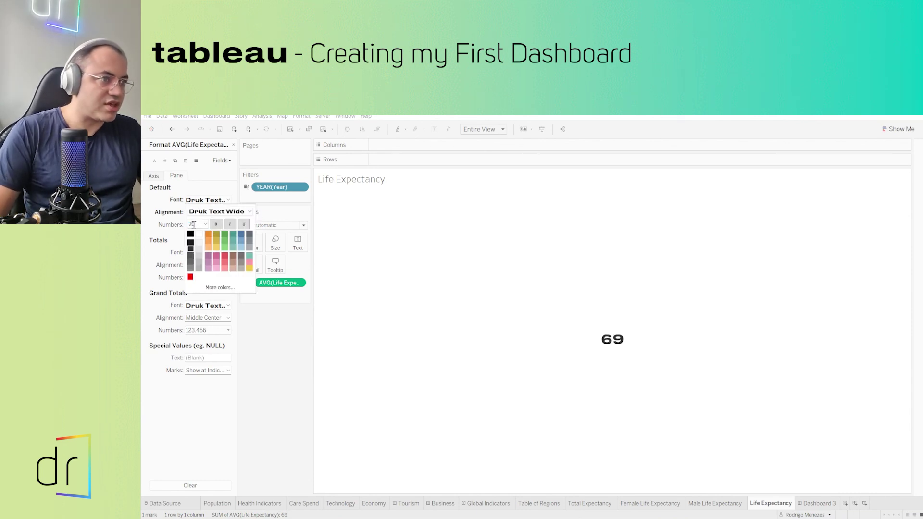
pyautogui.click(263, 343)
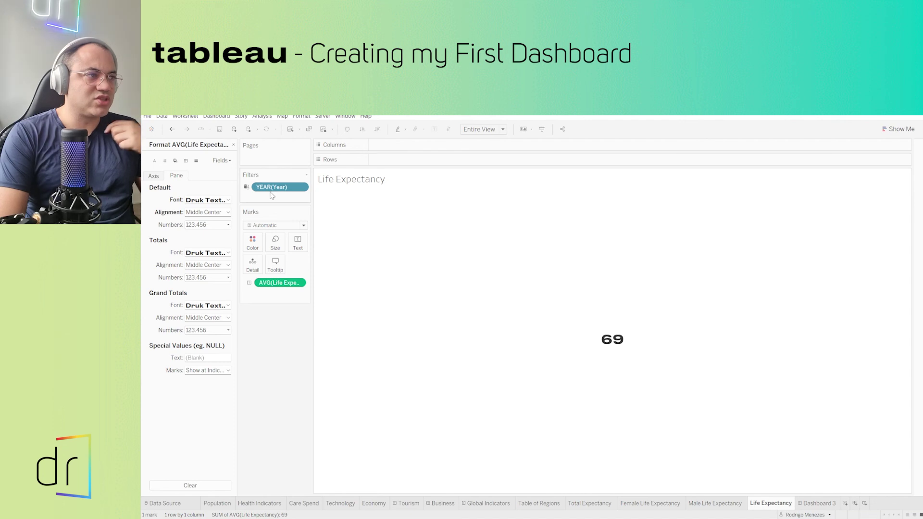
# - Apply the YEAR(Year) filter to all worksheets using this data source
pyautogui.click(302, 189)
pyautogui.moveTo(316, 240)
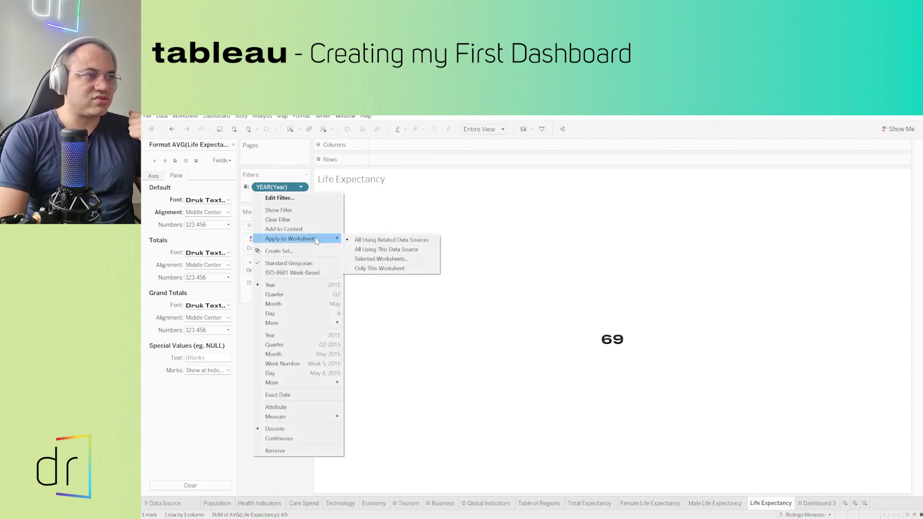
pyautogui.click(410, 249)
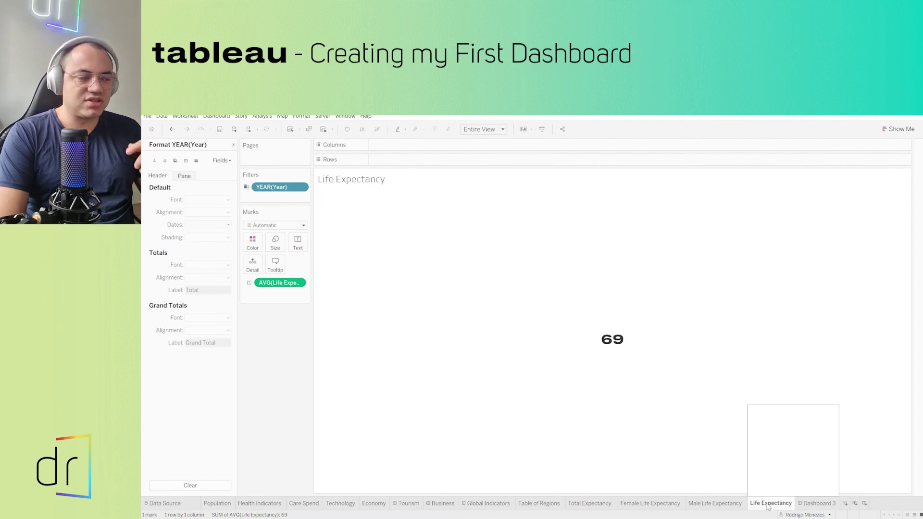
pyautogui.moveTo(275, 197)
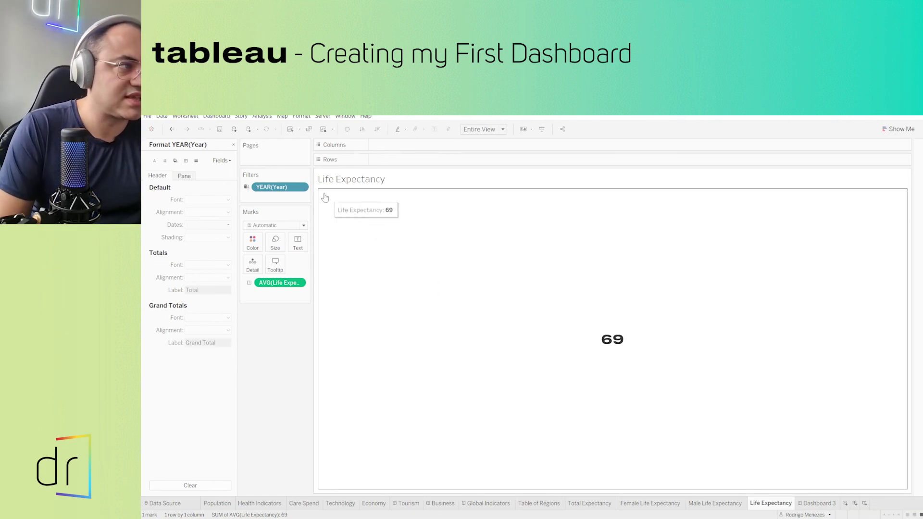
pyautogui.click(301, 187)
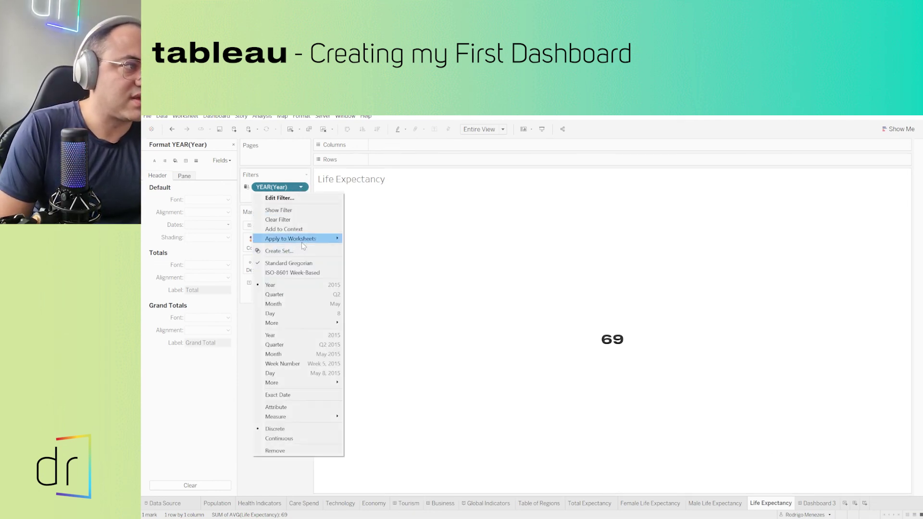
pyautogui.moveTo(309, 242)
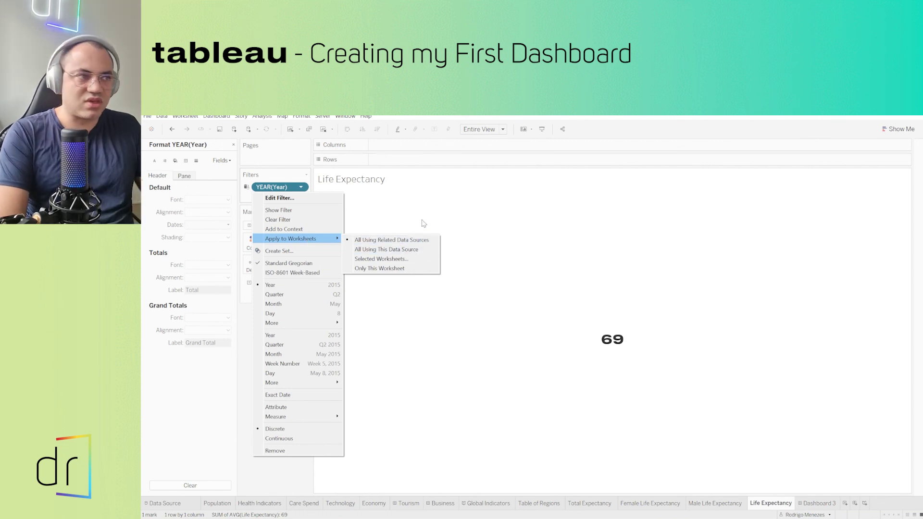
pyautogui.click(244, 317)
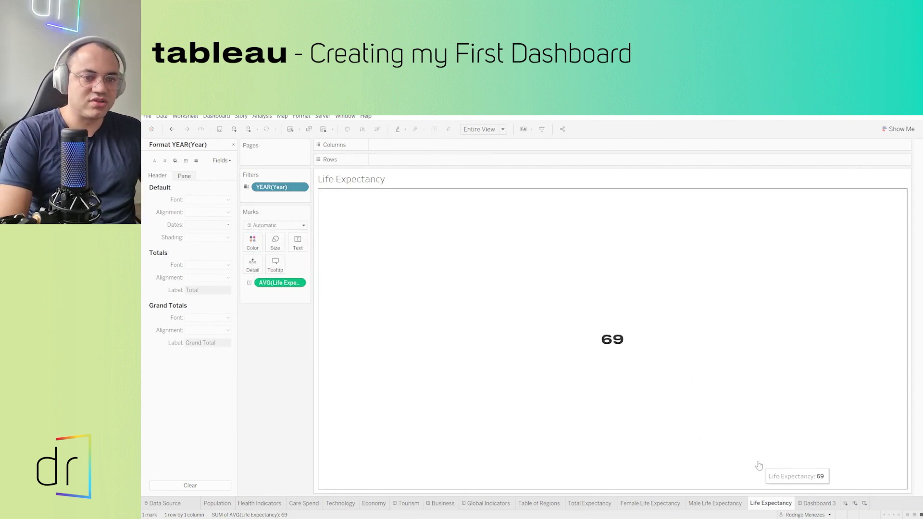
# - On Dashboard 3, place the Female Life Expectancy, Male Life Expectancy and Life Expectancy sheets side by side in the blank area's row above the chart
pyautogui.click(817, 504)
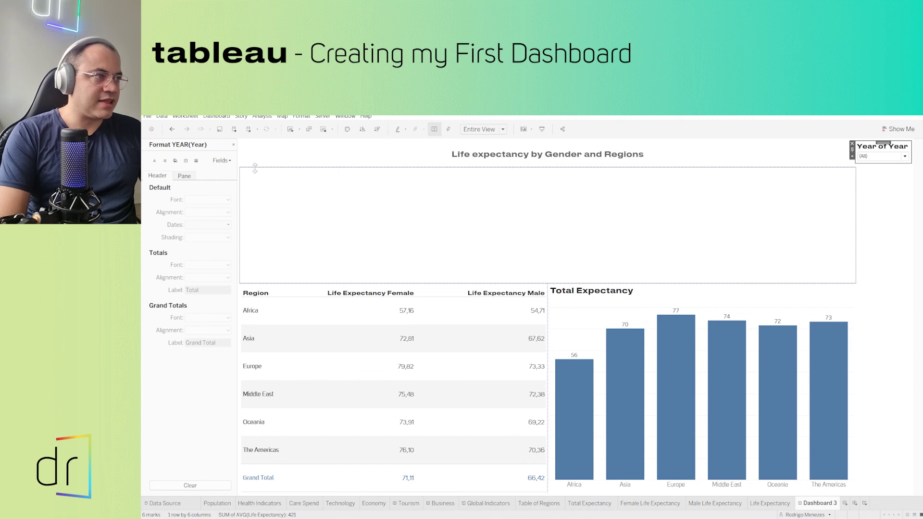
pyautogui.click(233, 144)
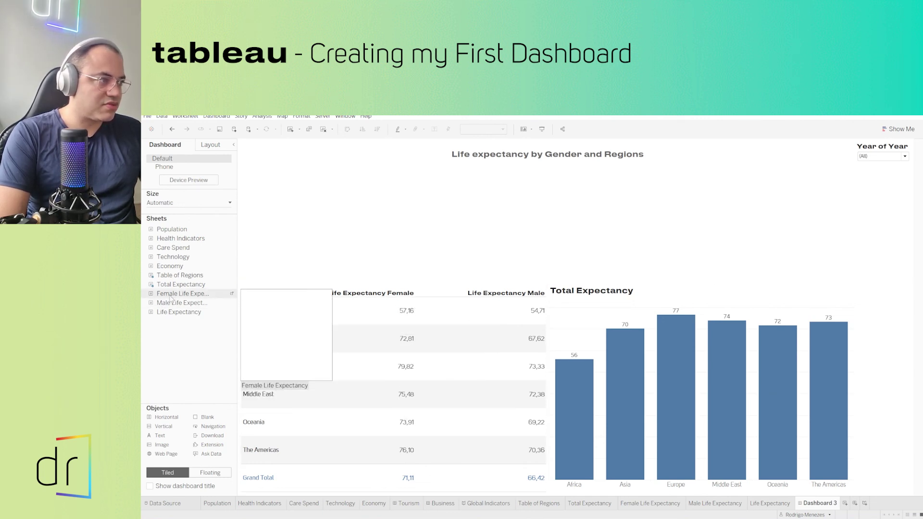
pyautogui.moveTo(206, 294); pyautogui.dragTo(641, 220)
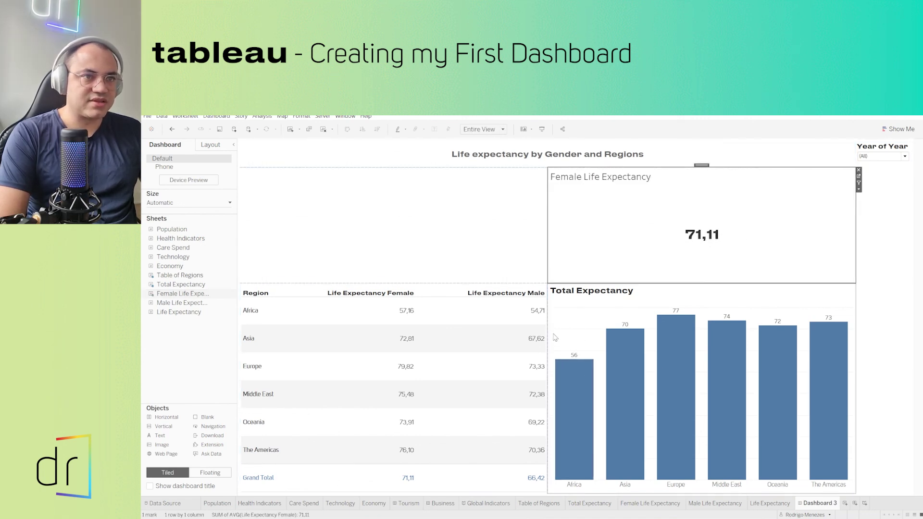
pyautogui.moveTo(183, 302); pyautogui.dragTo(758, 217)
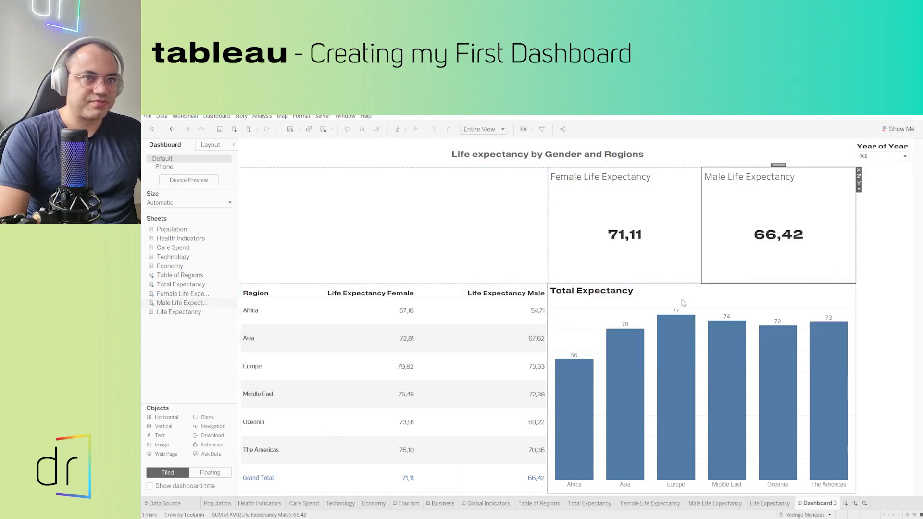
pyautogui.moveTo(225, 312); pyautogui.dragTo(188, 317)
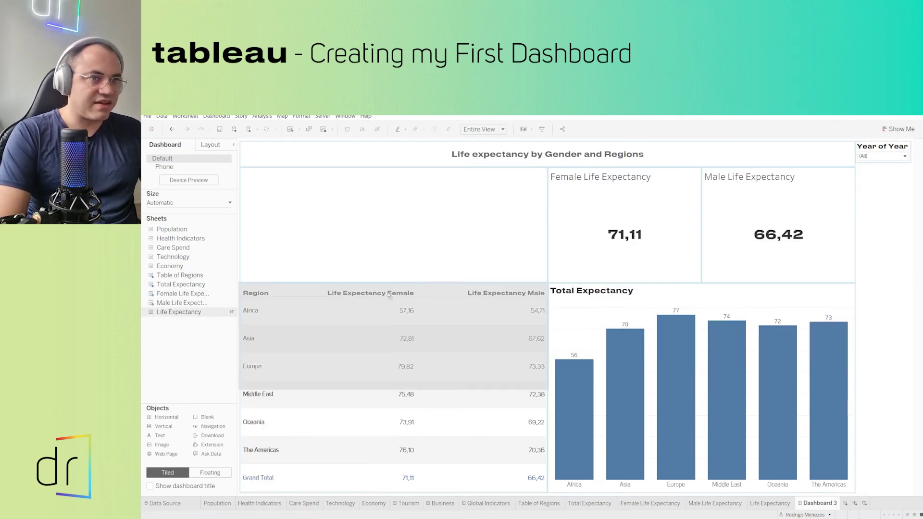
pyautogui.moveTo(809, 235); pyautogui.dragTo(809, 235)
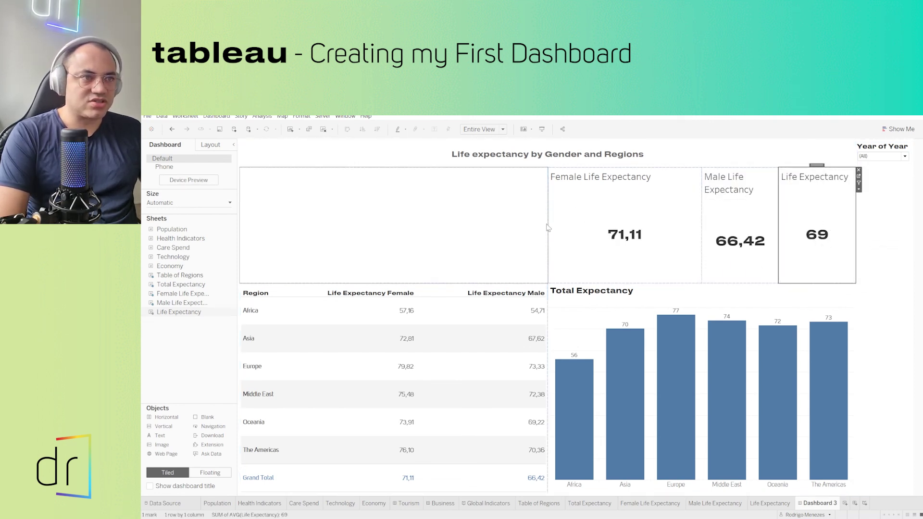
# - Narrow the blank area, resize the three figure tiles so Life Expectancy lines up with the Total Expectancy chart, and shorten their row
pyautogui.moveTo(548, 227); pyautogui.dragTo(290, 232)
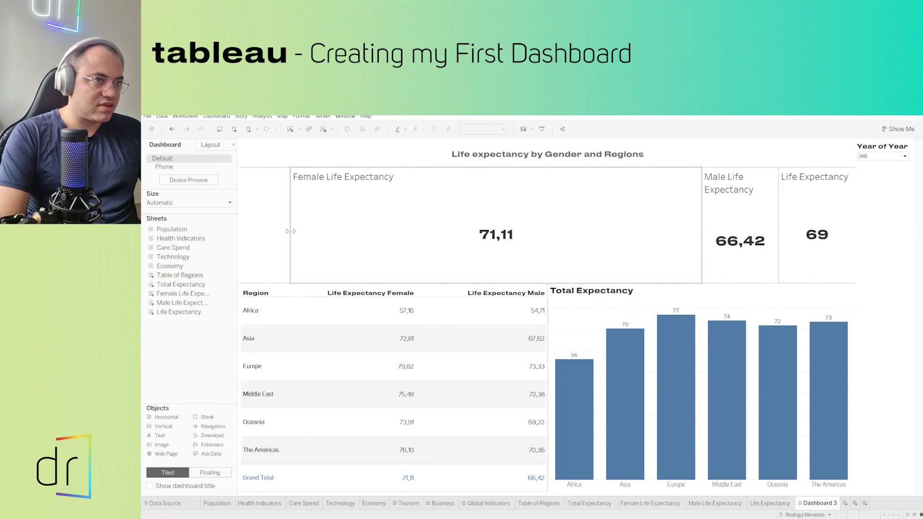
pyautogui.moveTo(702, 238); pyautogui.dragTo(440, 232)
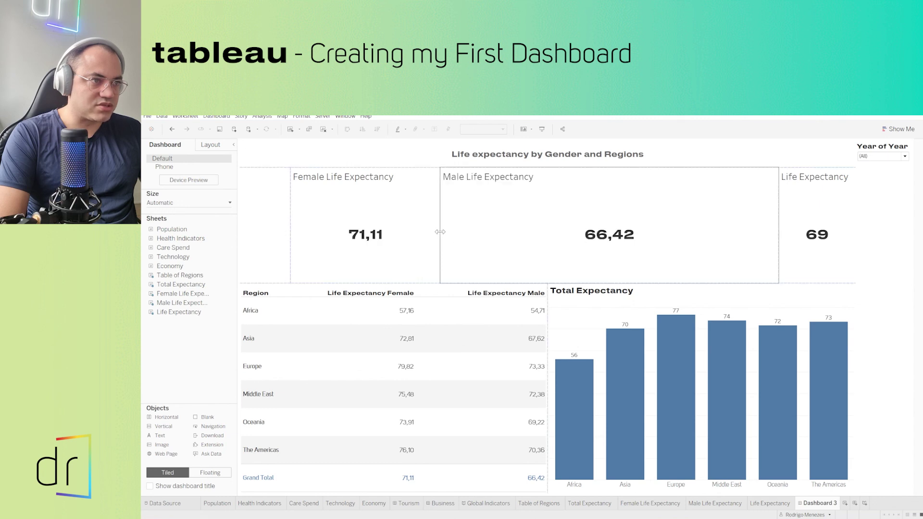
pyautogui.moveTo(777, 238); pyautogui.dragTo(549, 232)
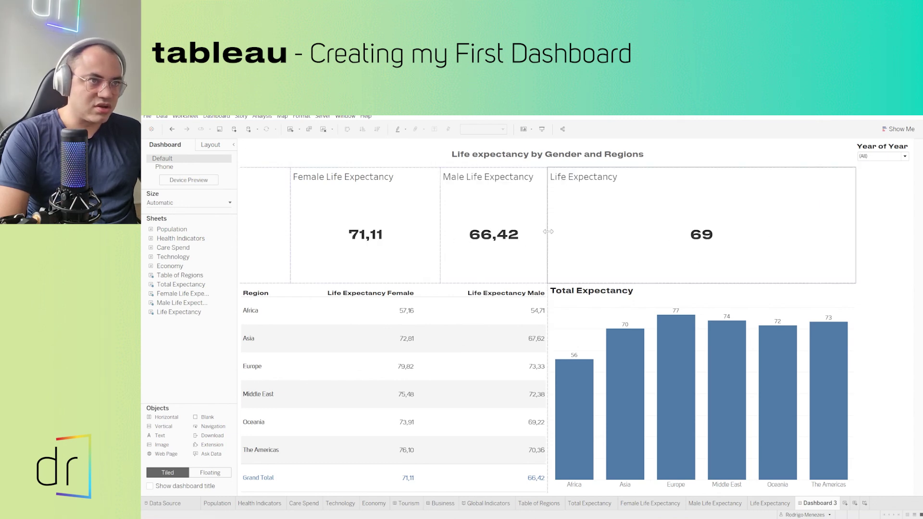
pyautogui.click(876, 316)
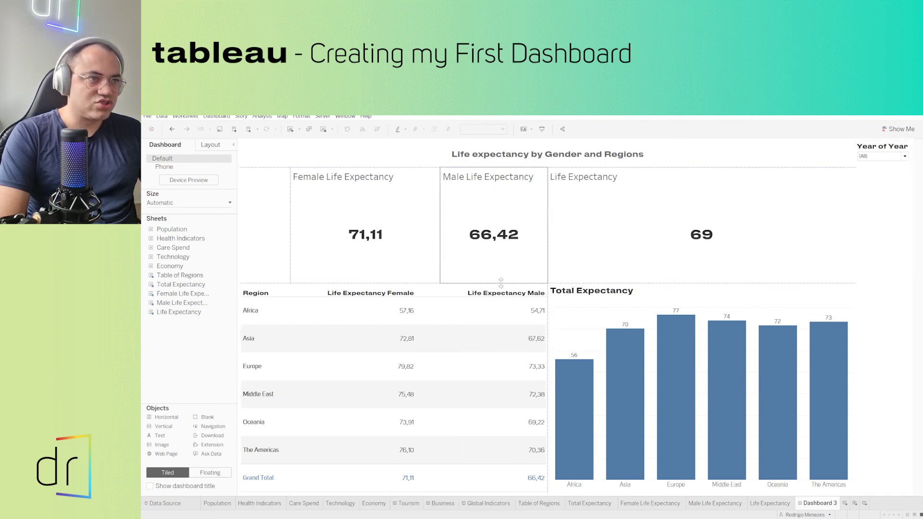
pyautogui.moveTo(502, 285); pyautogui.dragTo(503, 258)
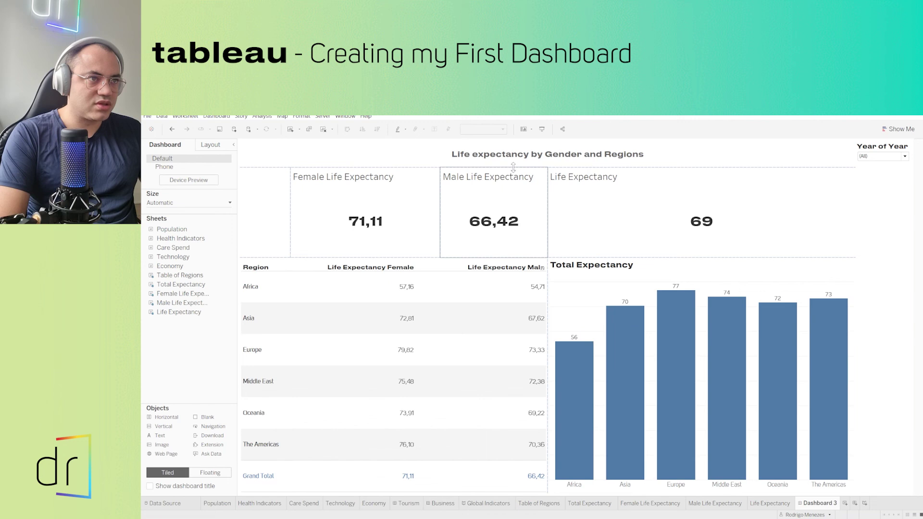
# - Make the dashboard title area taller and set the title text's font size to 18
pyautogui.moveTo(514, 167); pyautogui.dragTo(515, 202)
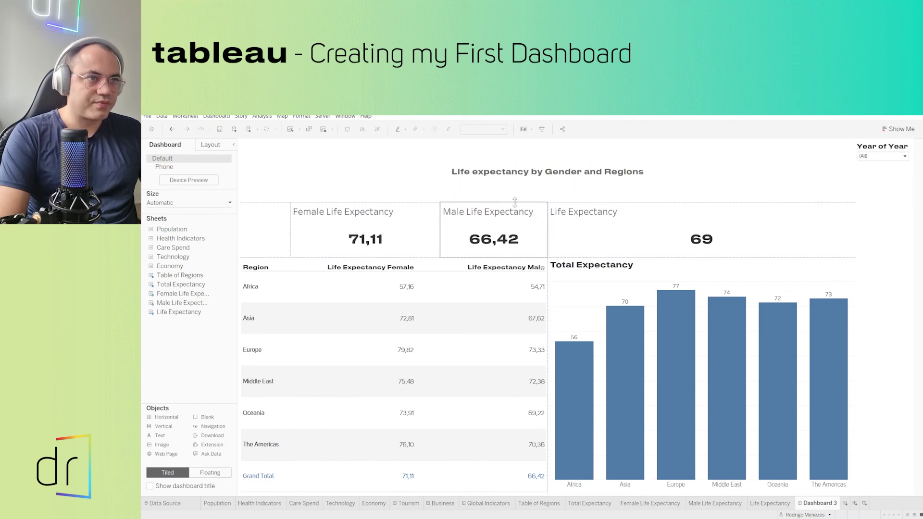
pyautogui.doubleClick(512, 173)
pyautogui.moveTo(600, 285); pyautogui.dragTo(462, 282)
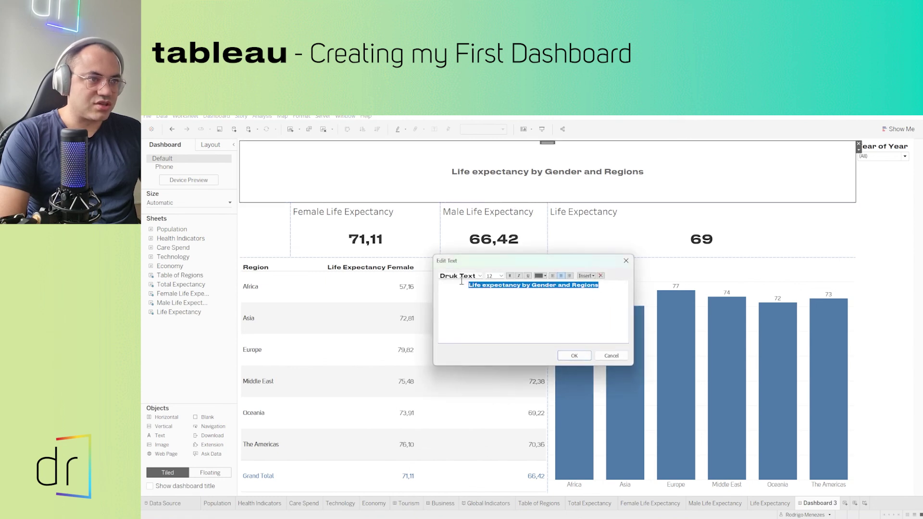
pyautogui.click(501, 276)
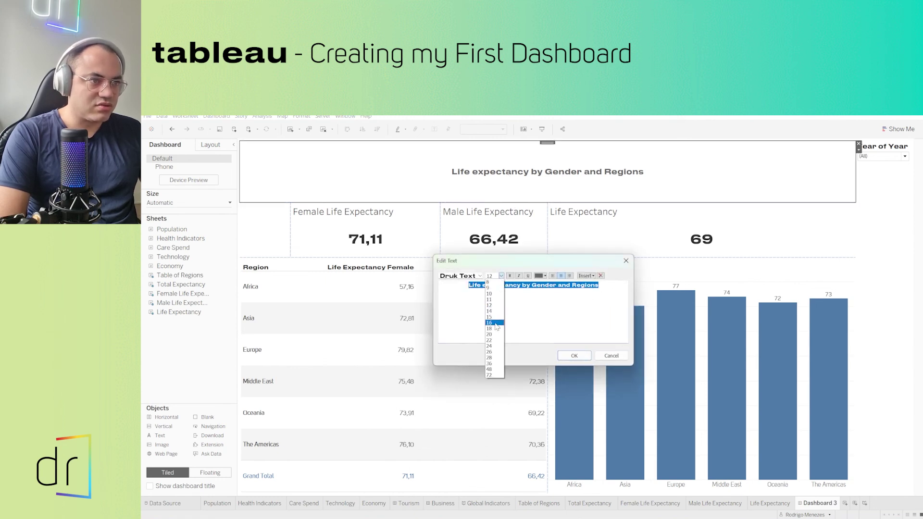
pyautogui.click(496, 329)
pyautogui.click(572, 356)
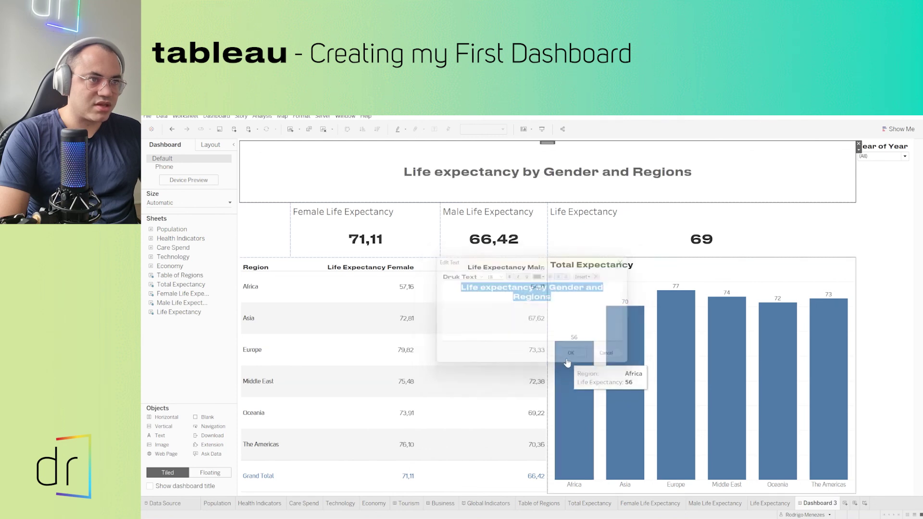
pyautogui.click(891, 280)
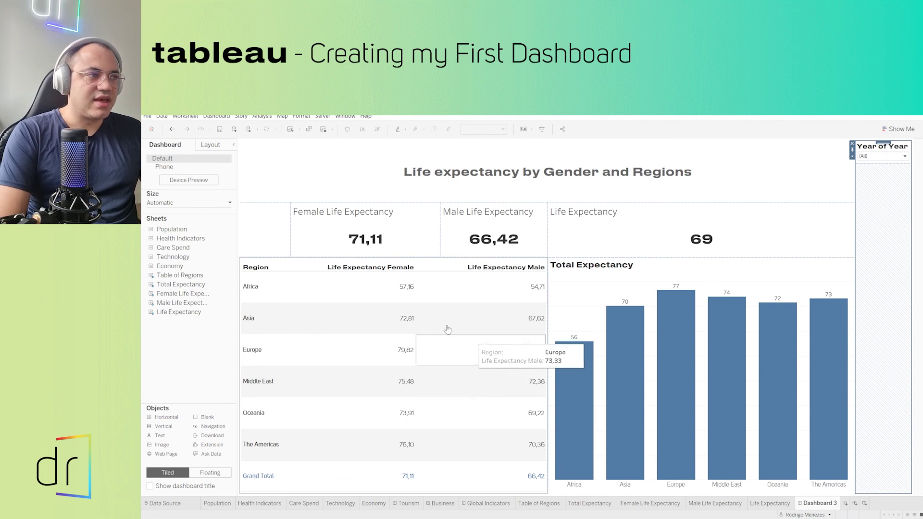
# - Shift the left edges of the female and male figure tiles slightly left, and move the year filter above the blank area beside them
pyautogui.moveTo(289, 248); pyautogui.dragTo(278, 248)
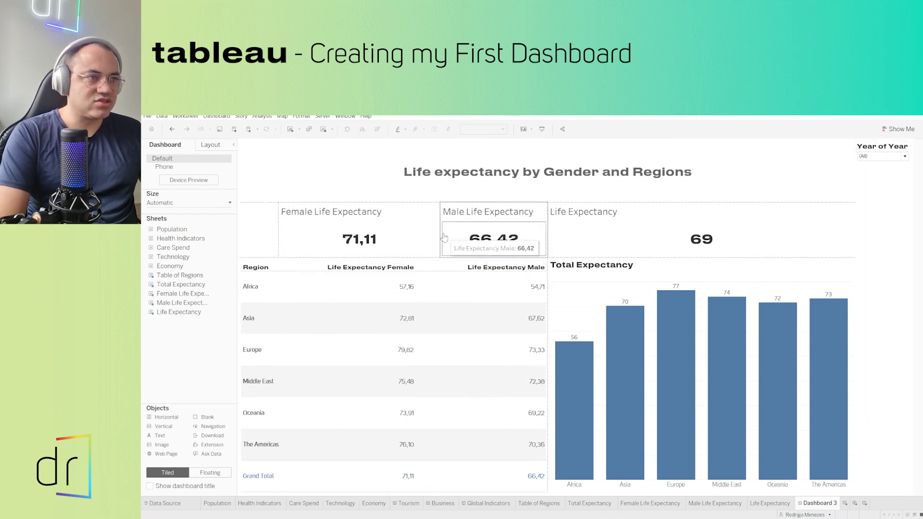
pyautogui.moveTo(441, 234); pyautogui.dragTo(425, 234)
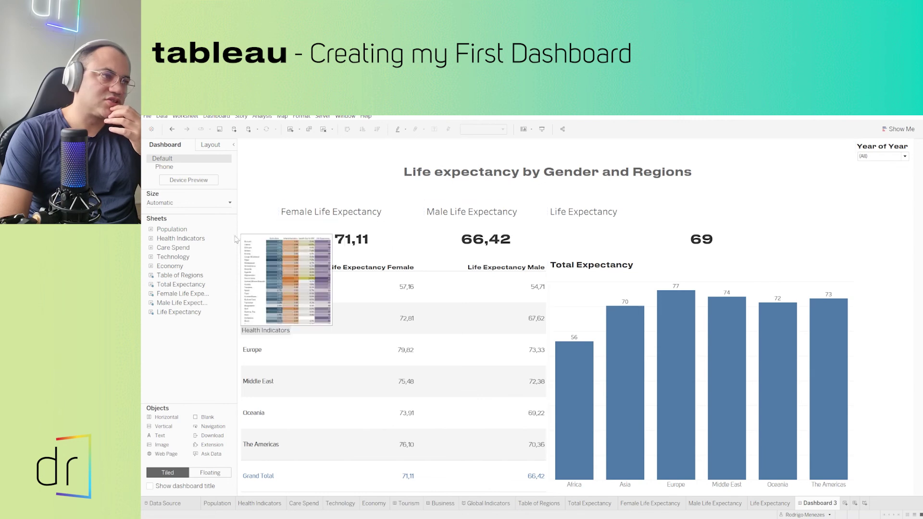
pyautogui.click(886, 153)
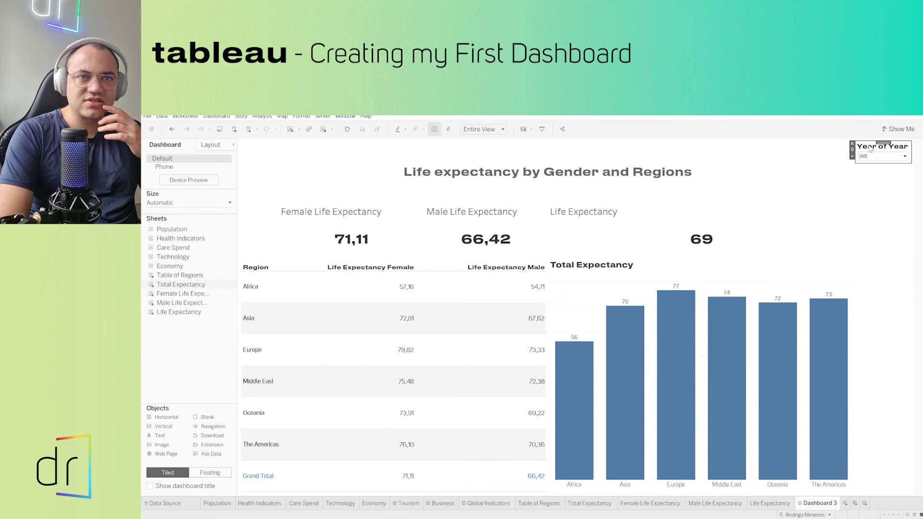
pyautogui.moveTo(887, 149); pyautogui.dragTo(294, 221)
# - Shorten the year filter's title to Year
pyautogui.doubleClick(280, 210)
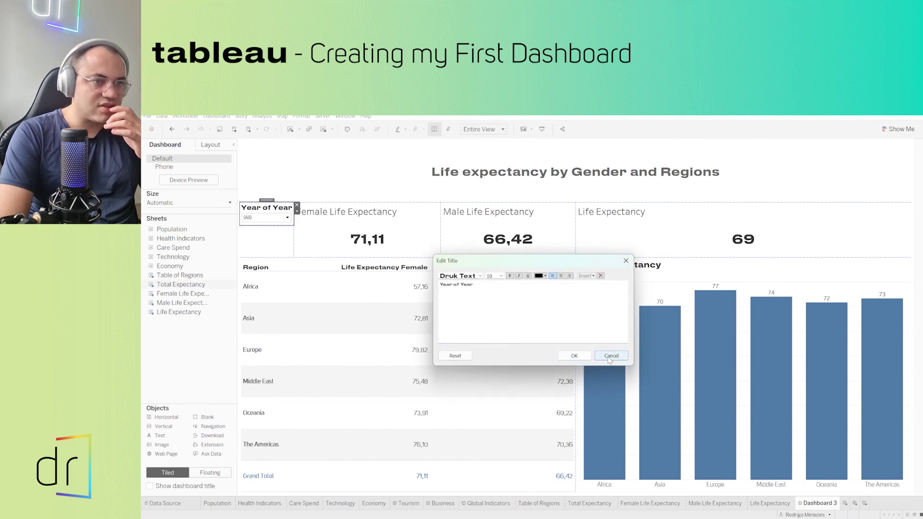
pyautogui.click(575, 355)
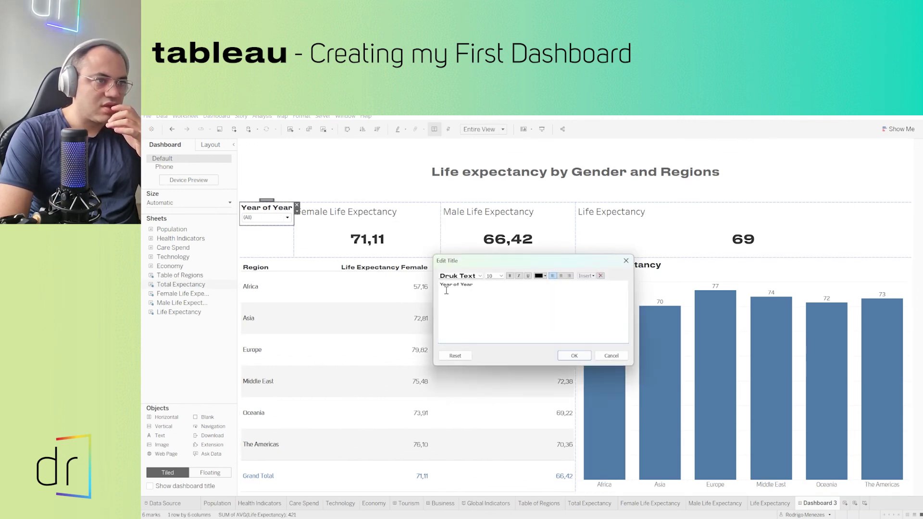
pyautogui.moveTo(493, 287); pyautogui.dragTo(455, 280)
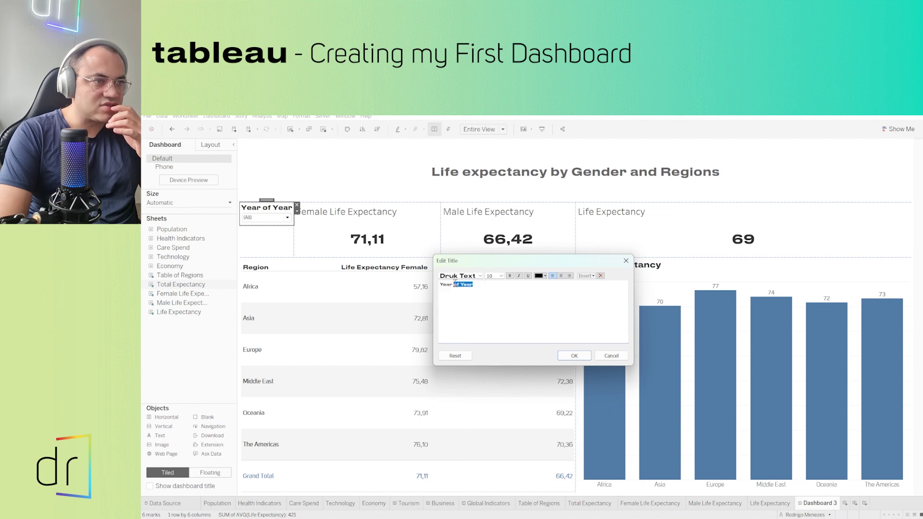
pyautogui.press('BackSpace')
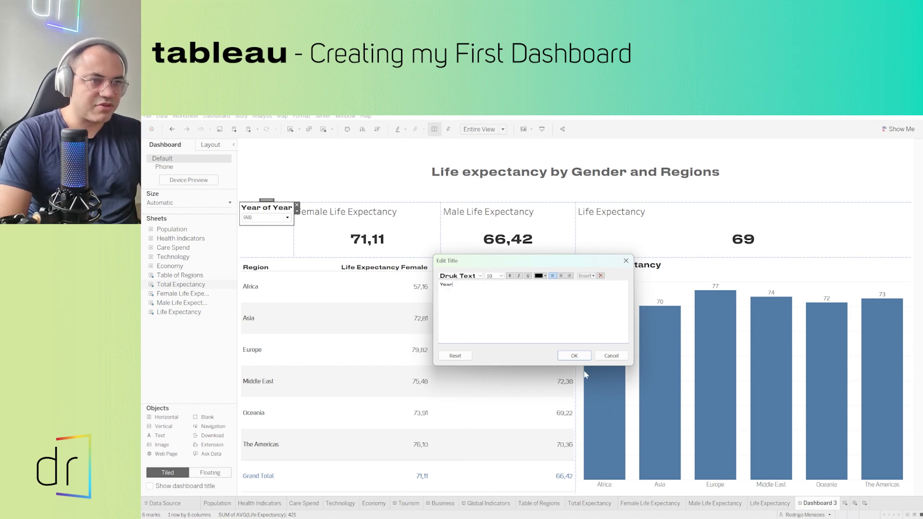
pyautogui.click(574, 356)
pyautogui.click(276, 247)
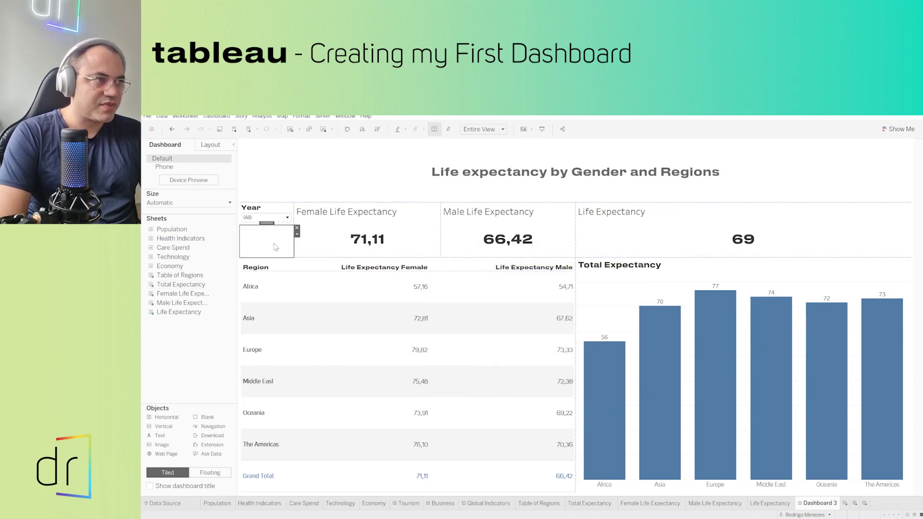
pyautogui.click(273, 209)
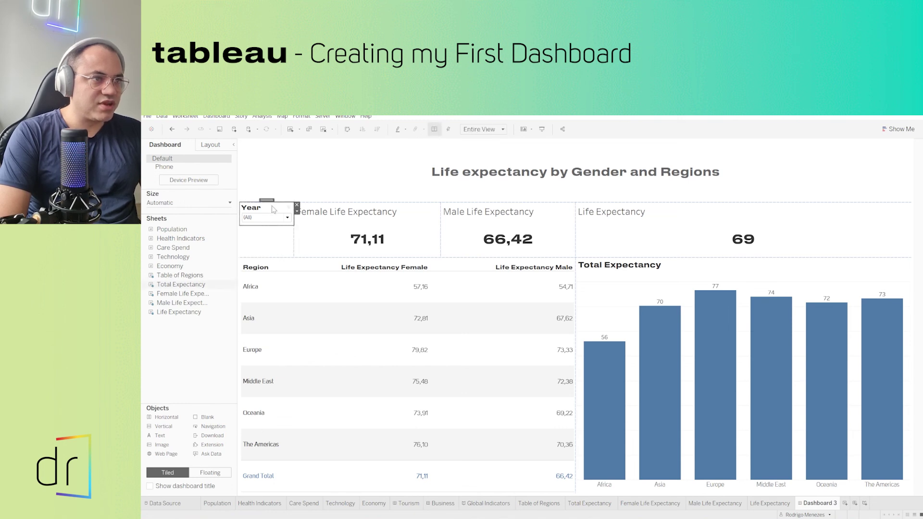
pyautogui.click(575, 232)
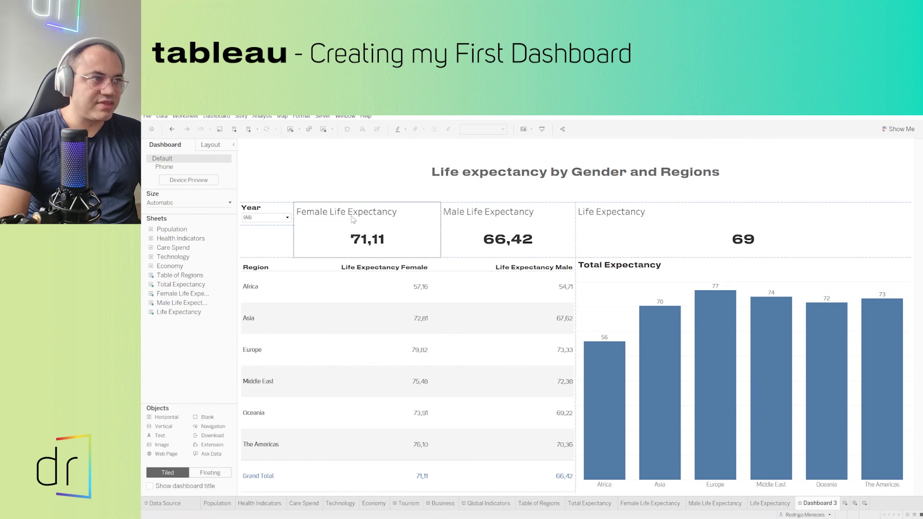